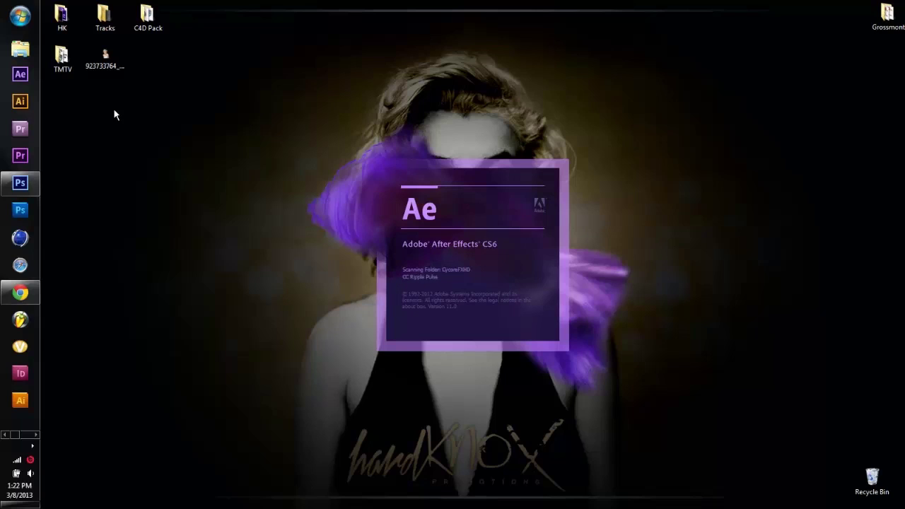
{"action": "right_click", "coordinate": [112, 60]}
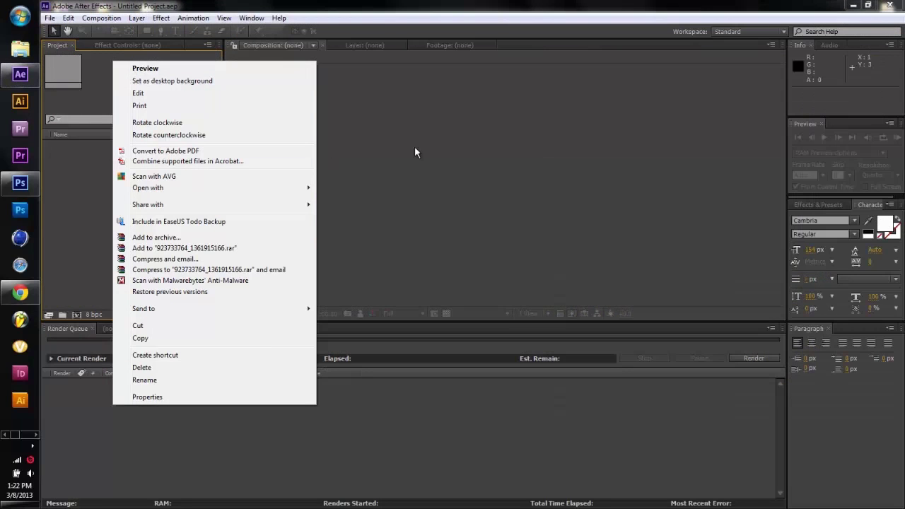
{"action": "left_click", "coordinate": [182, 68]}
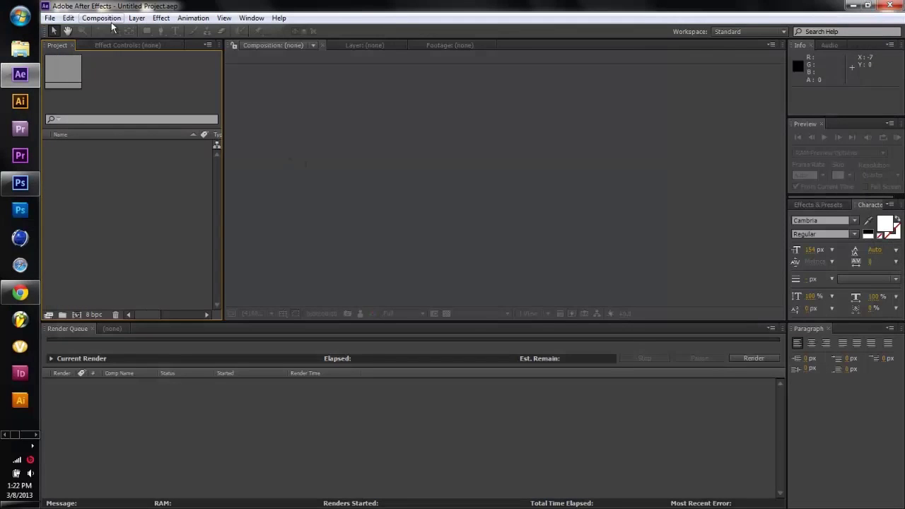
{"action": "left_click", "coordinate": [50, 18]}
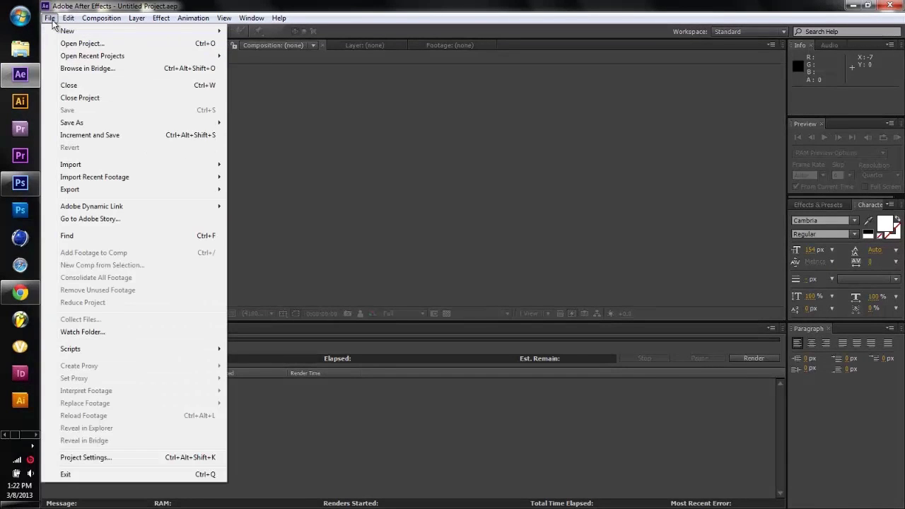
{"action": "mouse_move", "coordinate": [130, 57]}
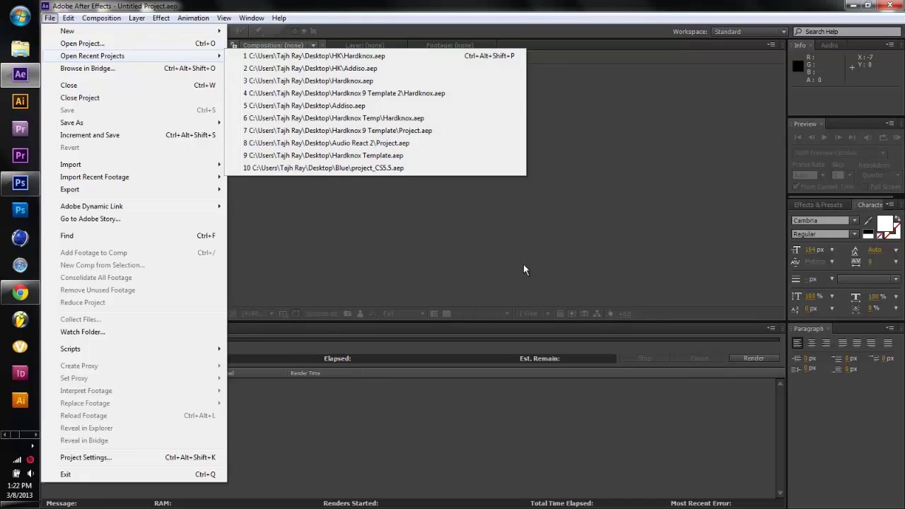
{"action": "left_click", "coordinate": [434, 255]}
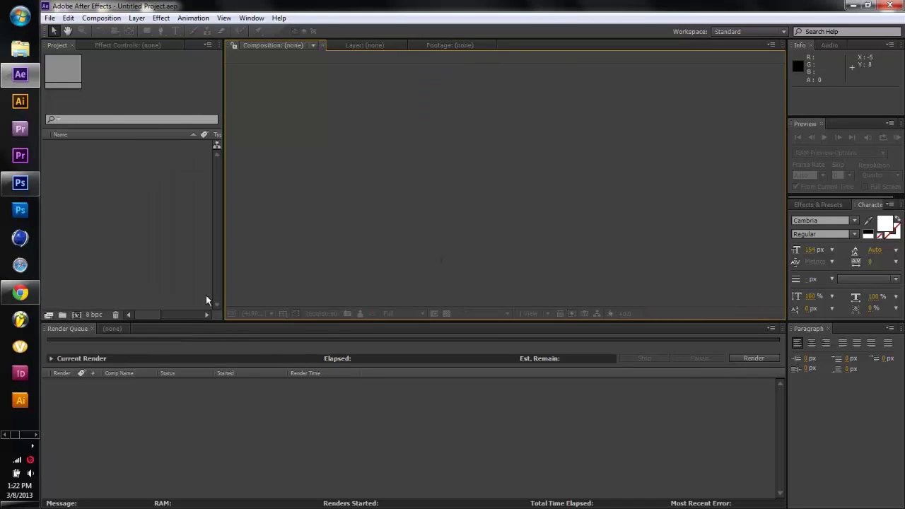
- Start a new composition named Audio Reaction using the HDV/HDTV 720 29.97 preset
{"action": "left_click", "coordinate": [111, 329]}
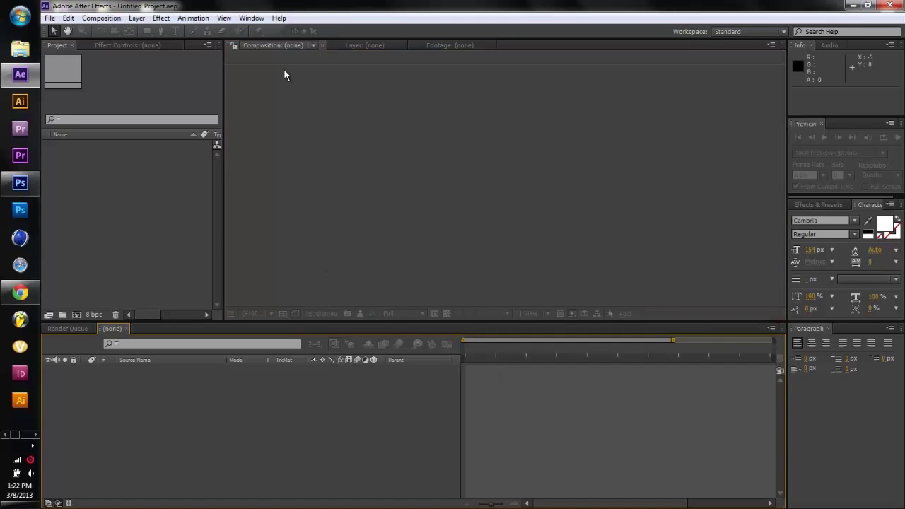
{"action": "left_click", "coordinate": [101, 18]}
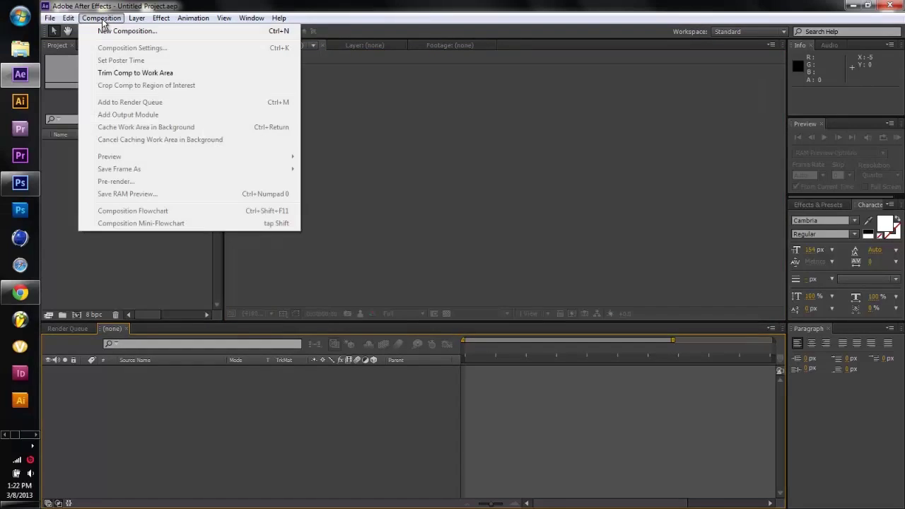
{"action": "left_click", "coordinate": [122, 30]}
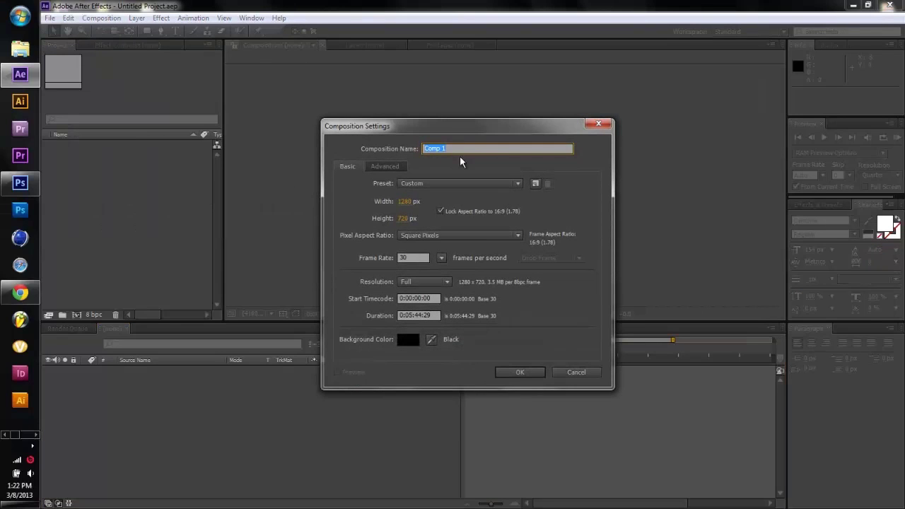
{"action": "type", "text": "Audio Reaction"}
{"action": "left_click", "coordinate": [457, 183]}
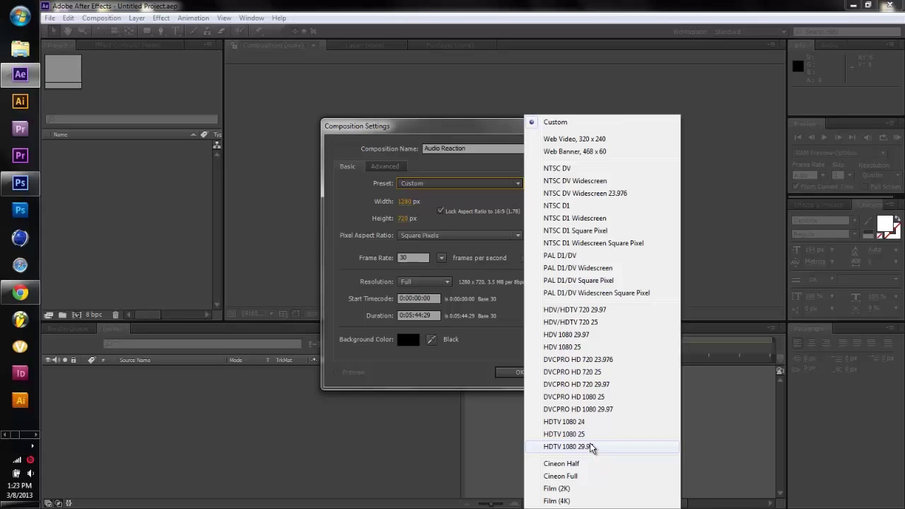
{"action": "left_click", "coordinate": [593, 311]}
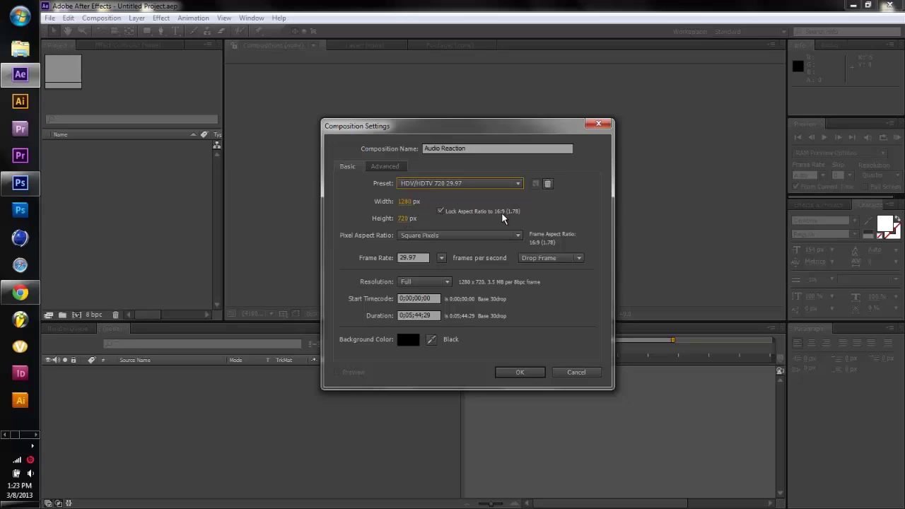
- Keep Square Pixels as the pixel aspect ratio, set the duration to 0;10;00;00 and create the composition
{"action": "left_click", "coordinate": [454, 235]}
{"action": "left_click", "coordinate": [454, 234]}
{"action": "left_click", "coordinate": [454, 234]}
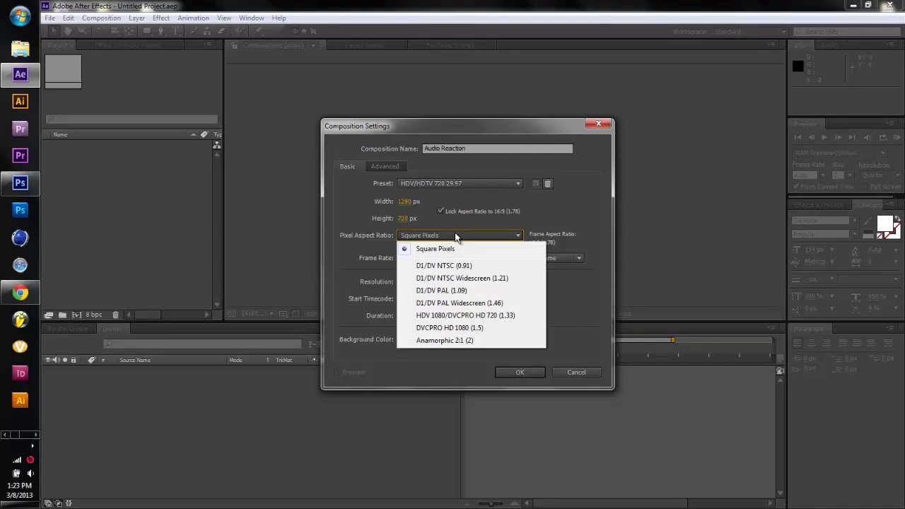
{"action": "left_click", "coordinate": [454, 234]}
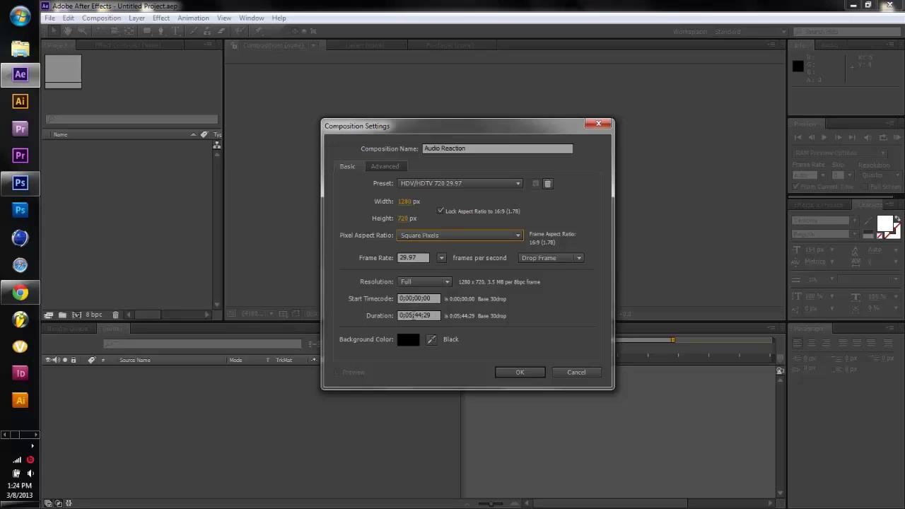
{"action": "left_click", "coordinate": [413, 315]}
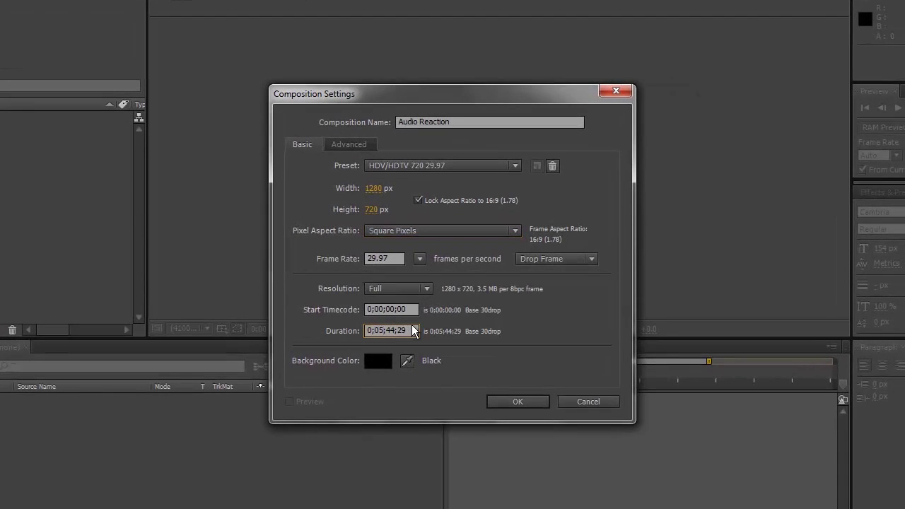
{"action": "key", "text": "BackSpace"}
{"action": "key", "text": "BackSpace"}
{"action": "type", "text": "10;"}
{"action": "type", "text": "00;00"}
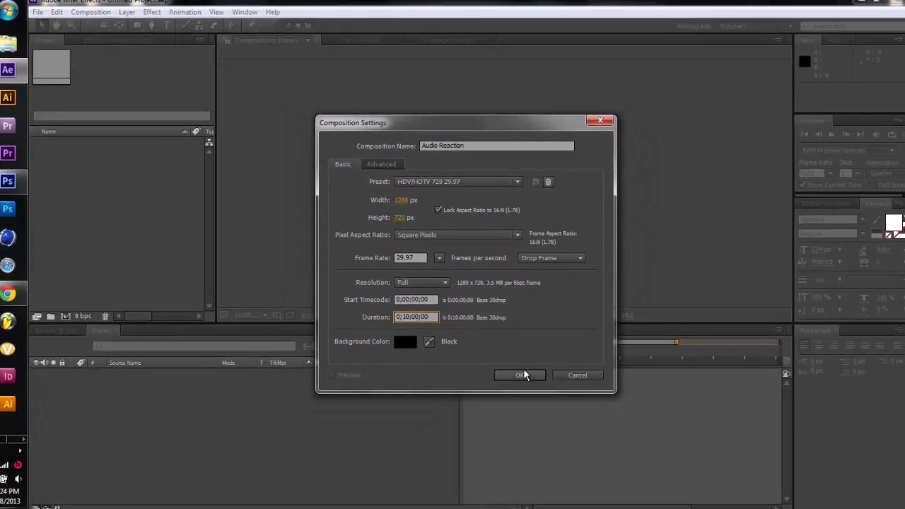
{"action": "left_click", "coordinate": [522, 375]}
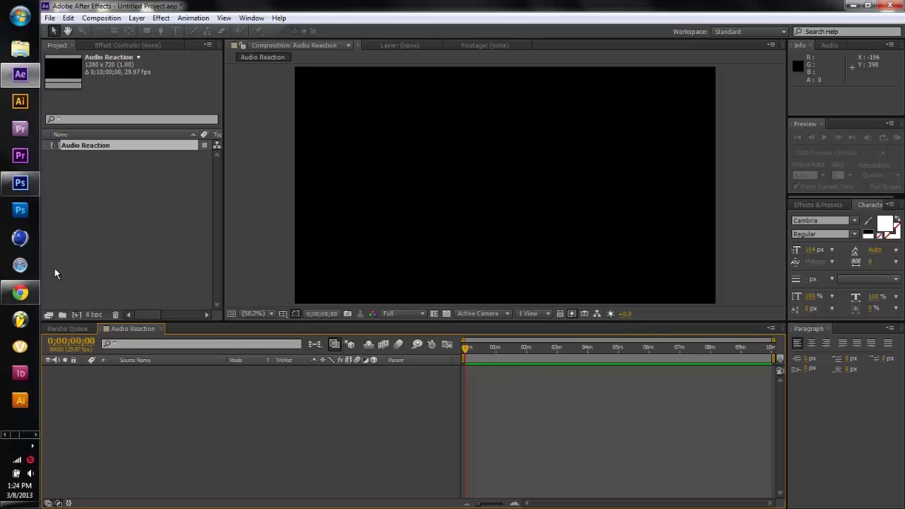
- Switch to Chrome and go to soundcloud.com
{"action": "left_click", "coordinate": [31, 293]}
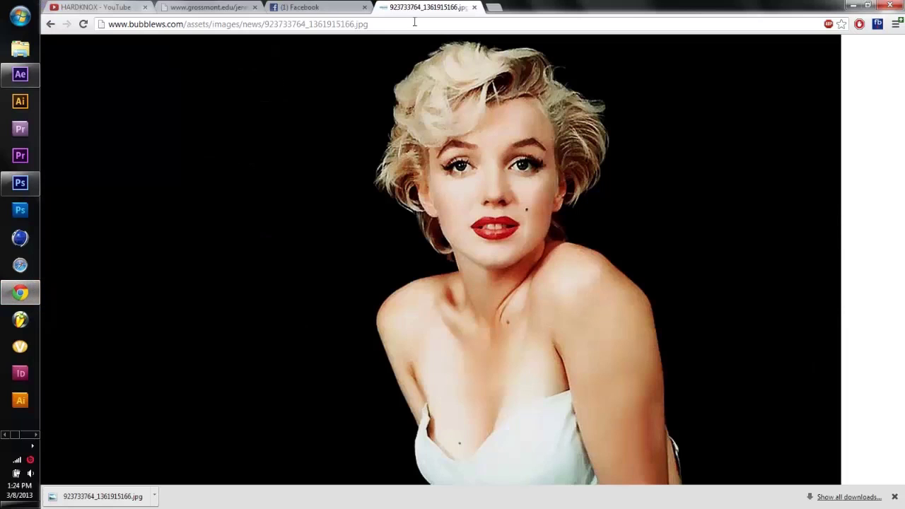
{"action": "left_click", "coordinate": [404, 22]}
{"action": "type", "text": "soundcloud.com"}
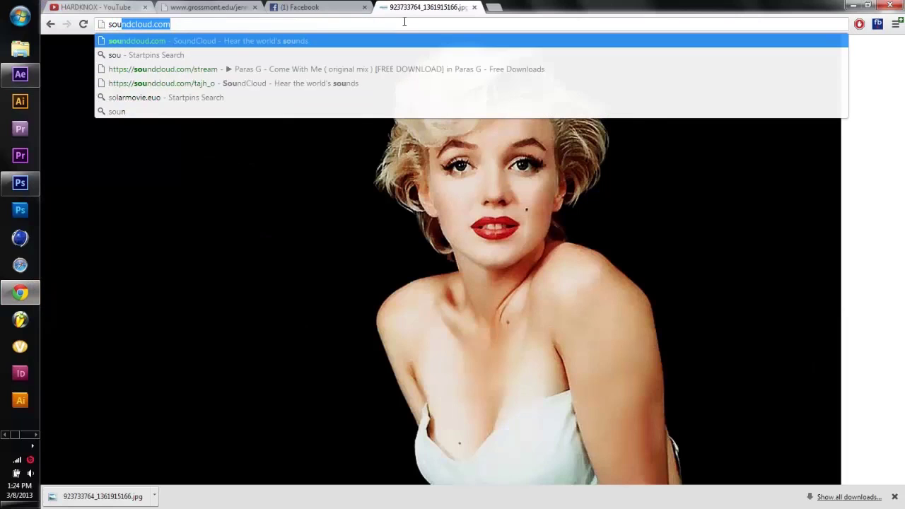
{"action": "key", "text": "Return"}
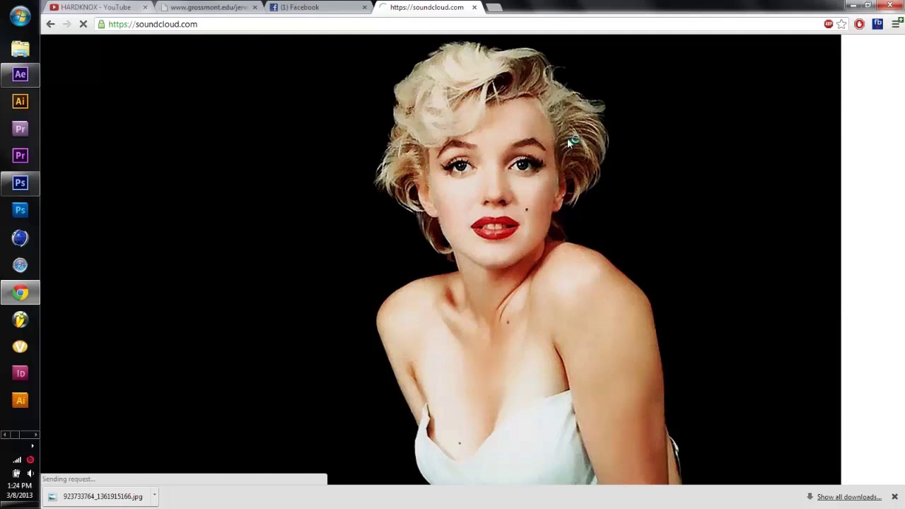
- Look through the SoundCloud stream for a track that can be downloaded
{"action": "scroll", "coordinate": [398, 182], "scroll_direction": "down", "scroll_amount": 13}
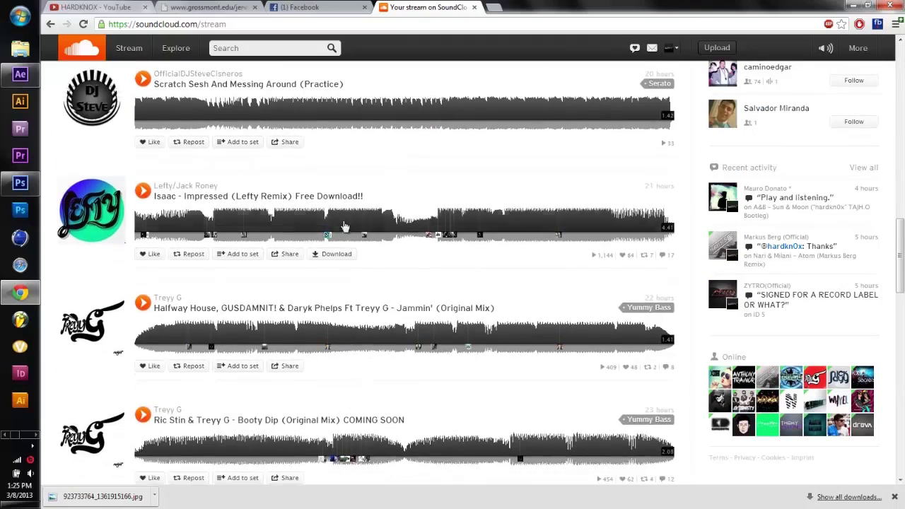
{"action": "left_click", "coordinate": [374, 226]}
{"action": "scroll", "coordinate": [492, 226], "scroll_direction": "down", "scroll_amount": 5}
{"action": "scroll", "coordinate": [493, 227], "scroll_direction": "down", "scroll_amount": 13}
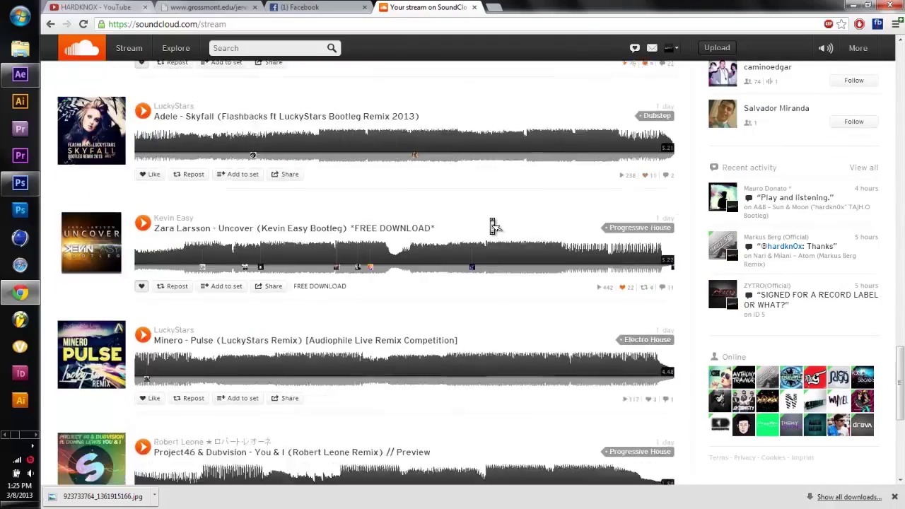
{"action": "scroll", "coordinate": [472, 219], "scroll_direction": "down", "scroll_amount": 16}
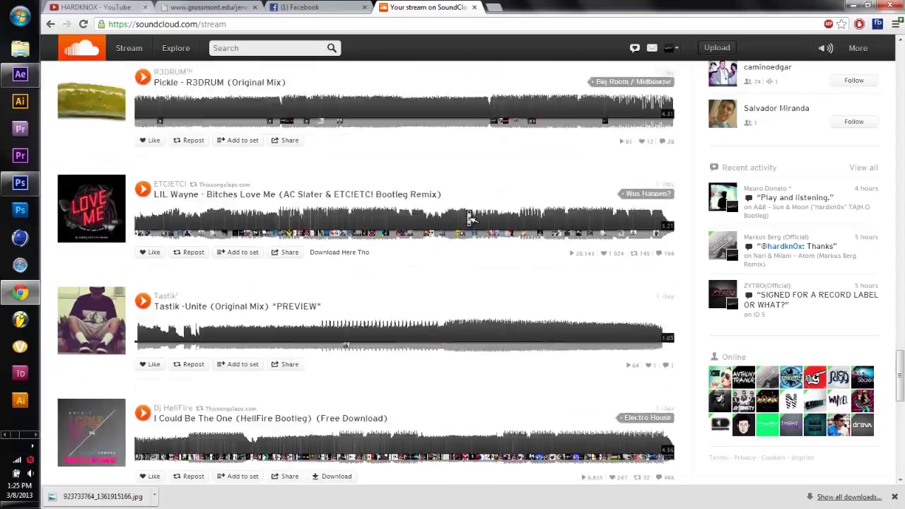
{"action": "scroll", "coordinate": [401, 241], "scroll_direction": "down", "scroll_amount": 10}
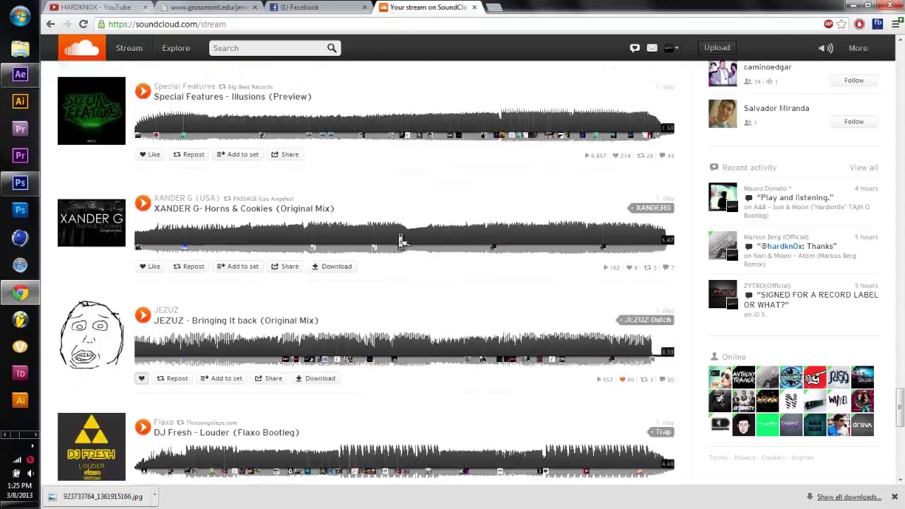
{"action": "left_click", "coordinate": [304, 182]}
{"action": "scroll", "coordinate": [396, 233], "scroll_direction": "down", "scroll_amount": 4}
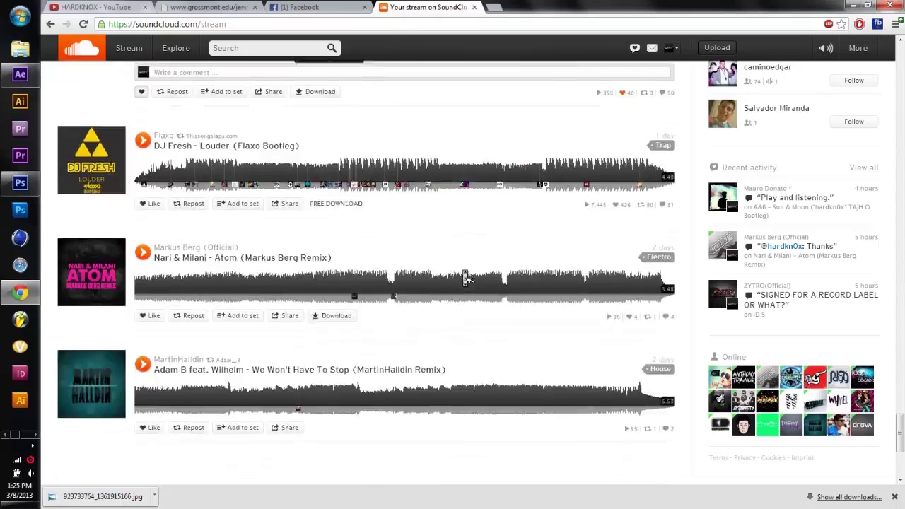
{"action": "left_click", "coordinate": [306, 264]}
{"action": "left_click", "coordinate": [468, 260]}
{"action": "left_click", "coordinate": [256, 236]}
- Open the MartinHalldin profile and download the track Falling (Original)
{"action": "left_click", "coordinate": [92, 84]}
{"action": "scroll", "coordinate": [418, 262], "scroll_direction": "down", "scroll_amount": 9}
{"action": "scroll", "coordinate": [416, 263], "scroll_direction": "up", "scroll_amount": 8}
{"action": "scroll", "coordinate": [415, 263], "scroll_direction": "down", "scroll_amount": 1}
{"action": "left_click", "coordinate": [446, 313]}
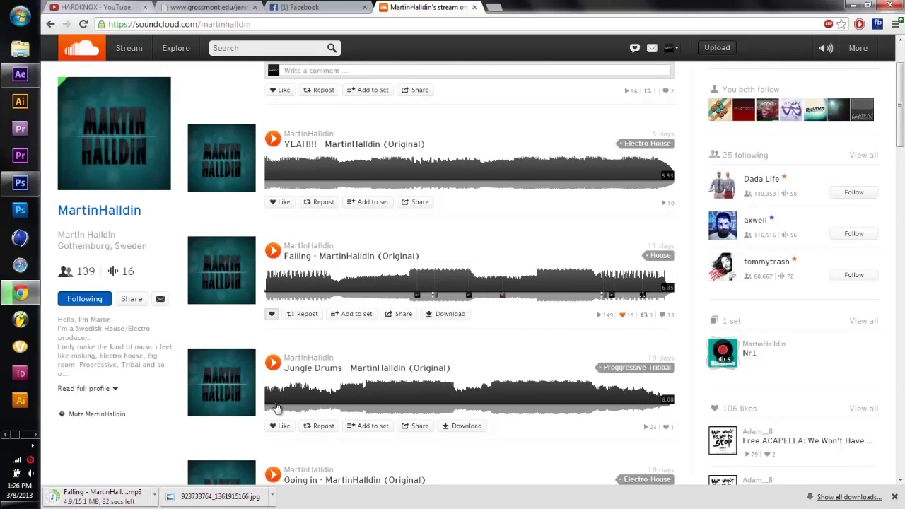
- Place the downloaded Falling MP3 in the Desktop folder with Windows Explorer, and close the folder window
{"action": "left_click", "coordinate": [20, 47]}
{"action": "left_click", "coordinate": [390, 116]}
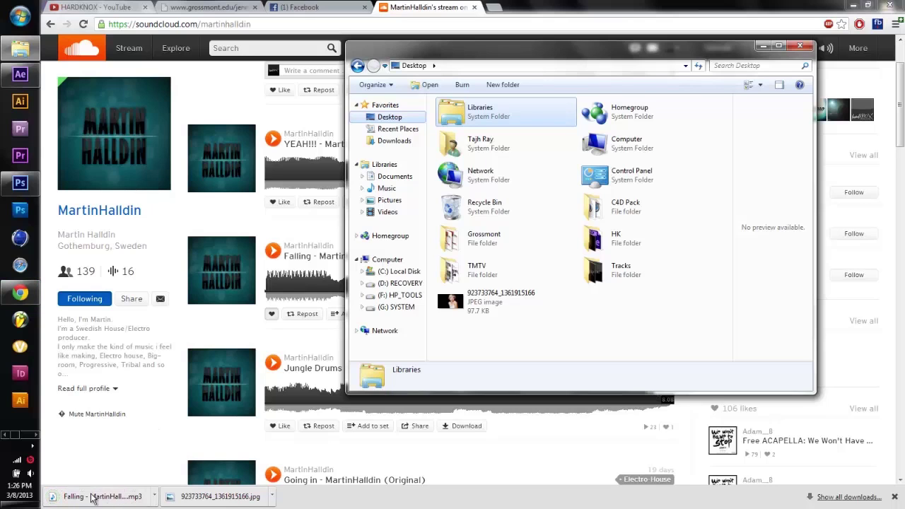
{"action": "left_click_drag", "start_coordinate": [79, 503], "coordinate": [596, 309]}
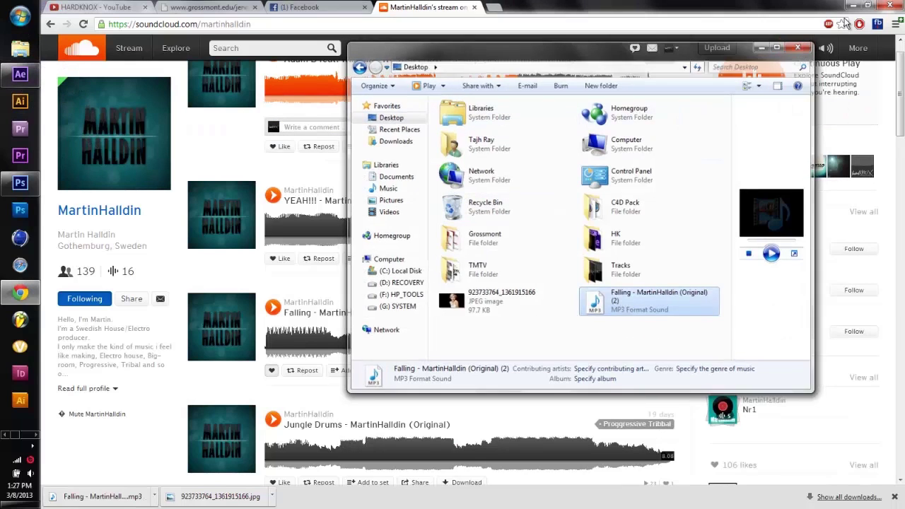
{"action": "left_click", "coordinate": [800, 47]}
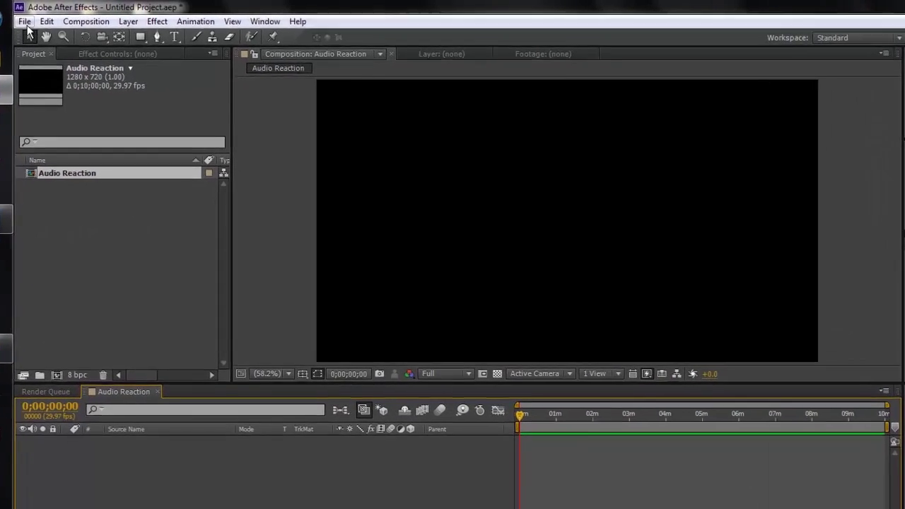
{"action": "left_click", "coordinate": [24, 22]}
{"action": "mouse_move", "coordinate": [47, 21]}
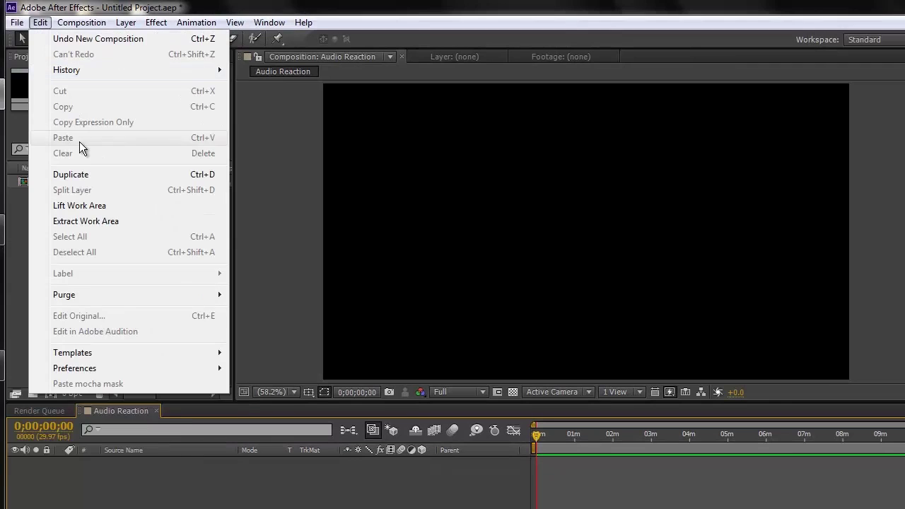
{"action": "mouse_move", "coordinate": [17, 22]}
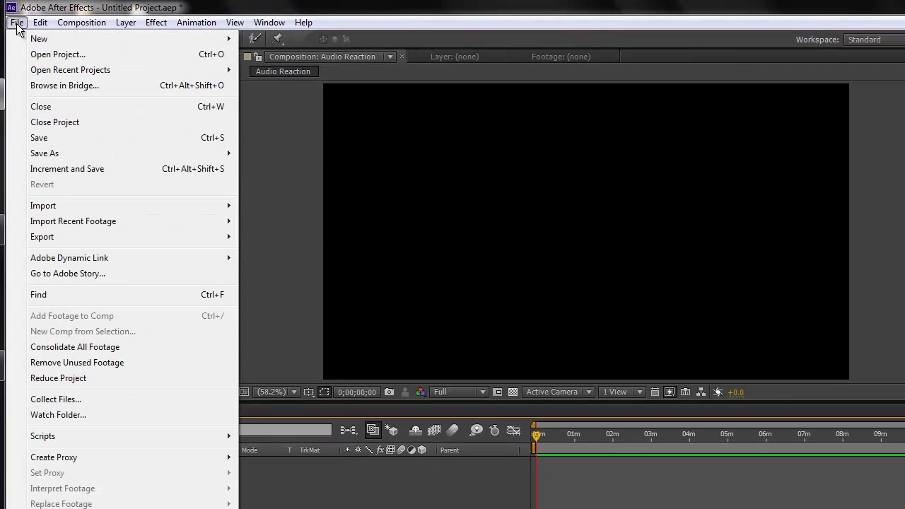
{"action": "mouse_move", "coordinate": [106, 203]}
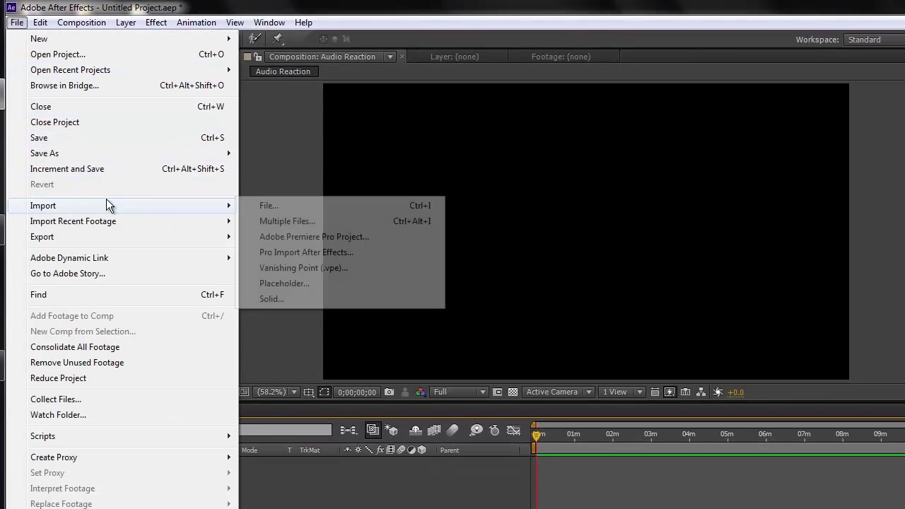
{"action": "left_click", "coordinate": [289, 222]}
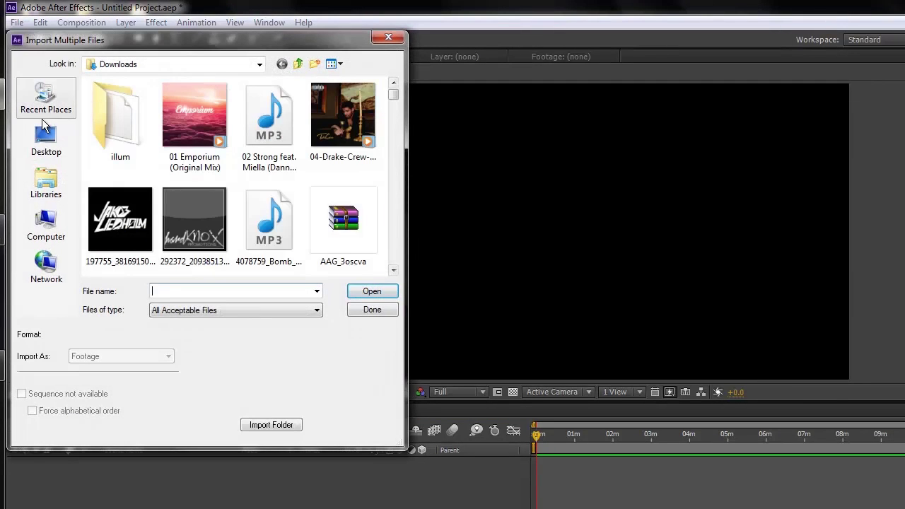
{"action": "left_click", "coordinate": [42, 138]}
{"action": "left_click_drag", "start_coordinate": [395, 105], "coordinate": [387, 233]}
{"action": "left_click", "coordinate": [113, 222]}
{"action": "left_click", "coordinate": [108, 245], "text": "ctrl"}
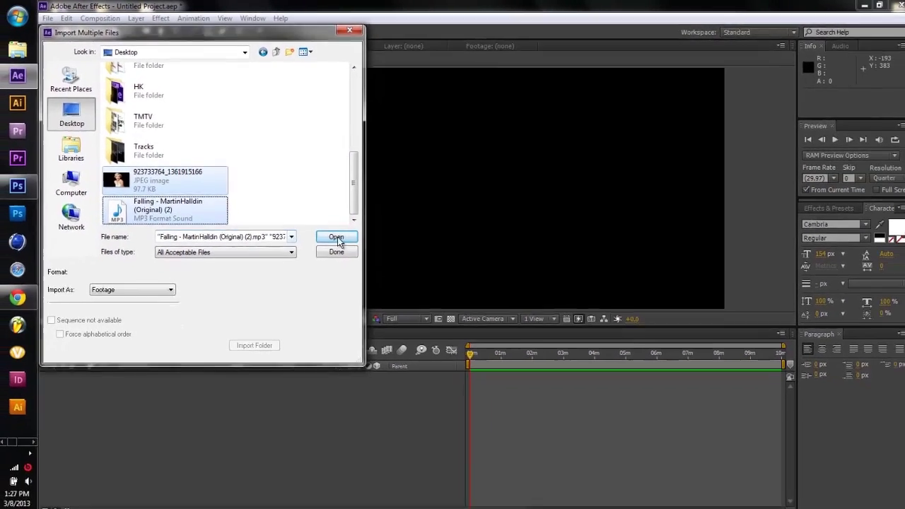
{"action": "left_click", "coordinate": [355, 266]}
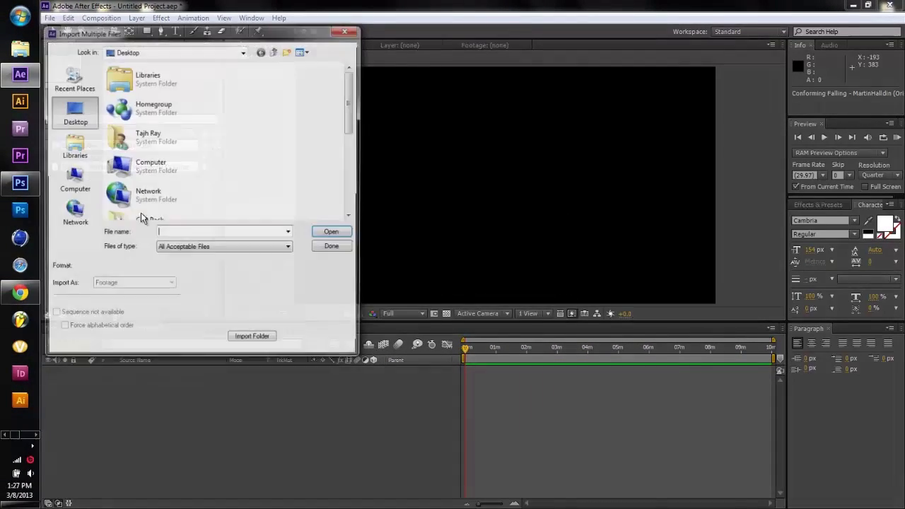
{"action": "left_click", "coordinate": [335, 248]}
- Add the Falling MP3 as a layer in the Audio Reaction composition's timeline
{"action": "left_click", "coordinate": [128, 176]}
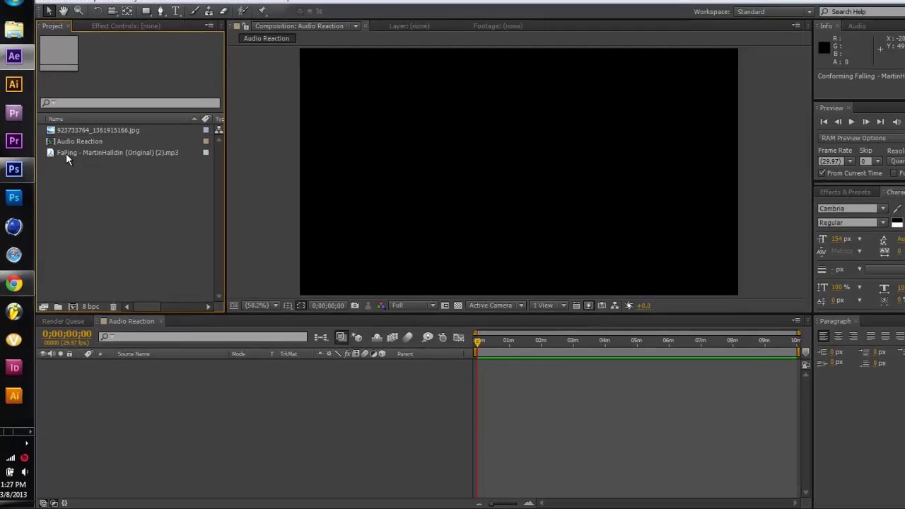
{"action": "left_click_drag", "start_coordinate": [66, 153], "coordinate": [61, 407]}
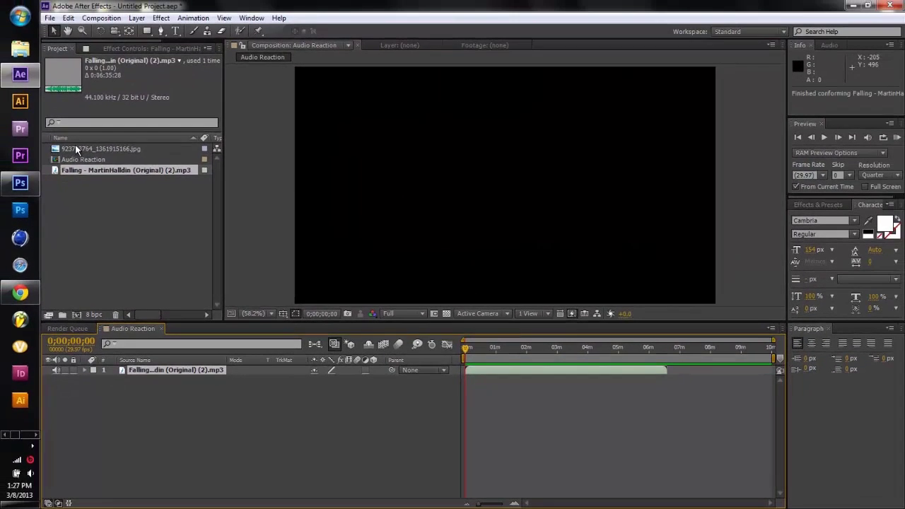
{"action": "left_click", "coordinate": [47, 59]}
{"action": "left_click_drag", "start_coordinate": [81, 331], "coordinate": [86, 402]}
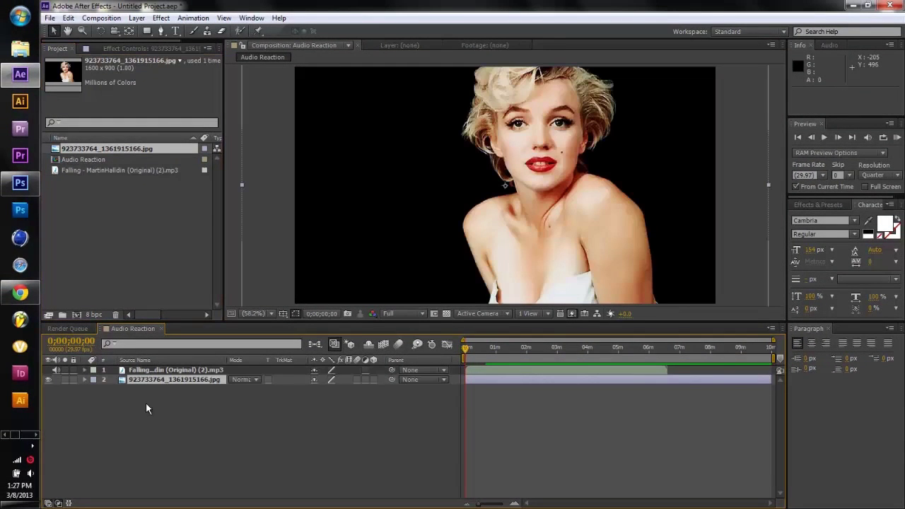
{"action": "left_click_drag", "start_coordinate": [154, 377], "coordinate": [155, 370]}
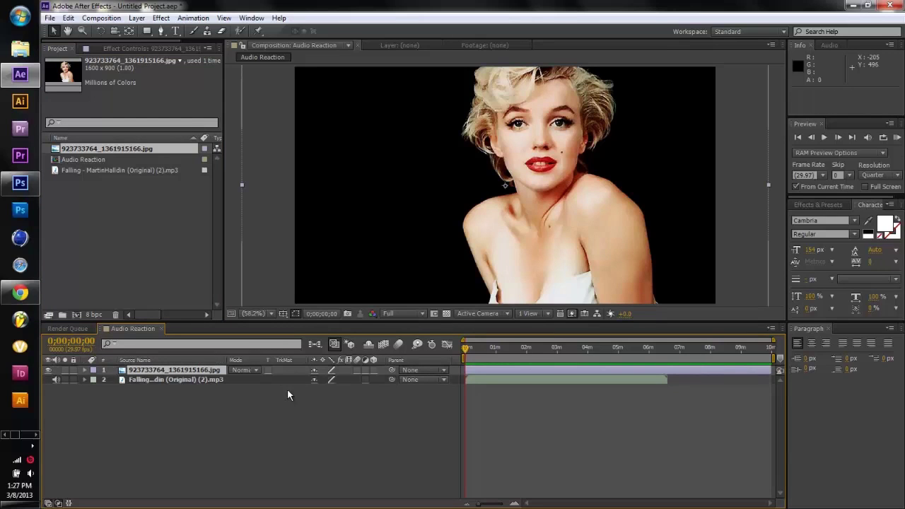
- Scale the JPEG portrait layer to 80% in its Transform properties, and collapse the layer
{"action": "left_click", "coordinate": [85, 370]}
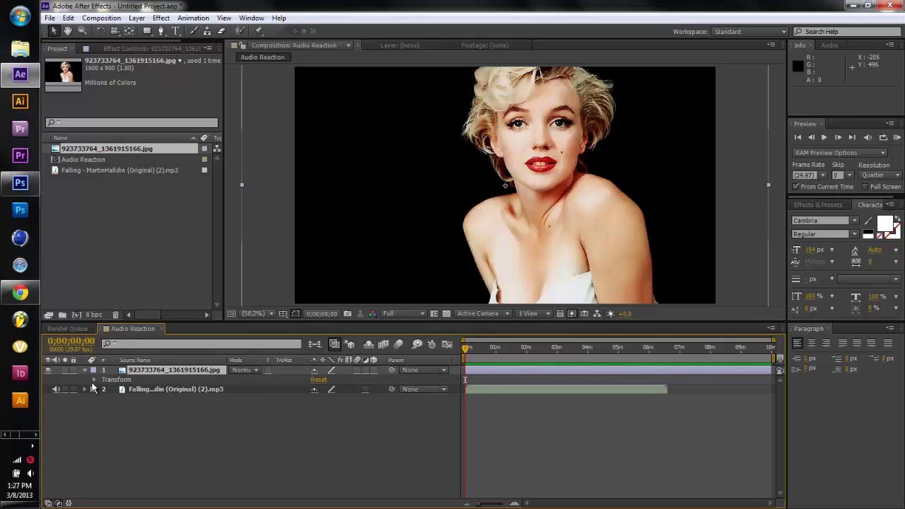
{"action": "left_click", "coordinate": [94, 380]}
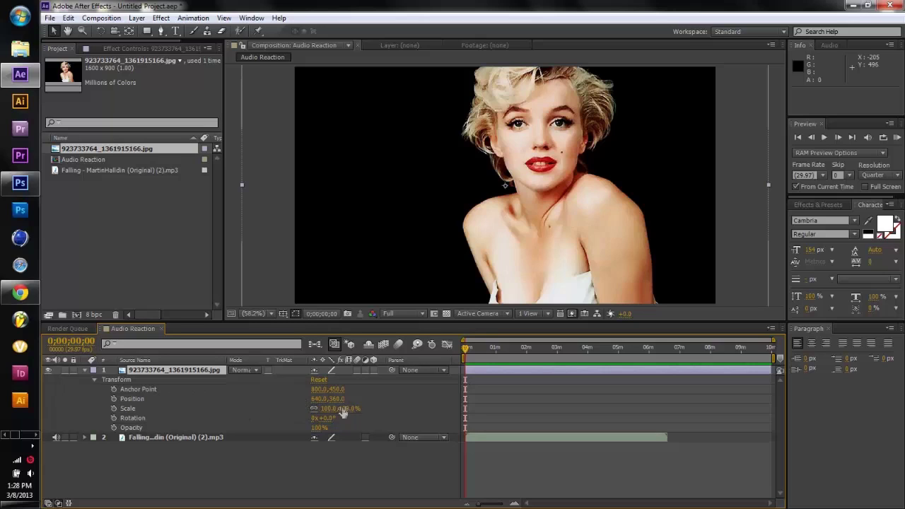
{"action": "mouse_move", "coordinate": [331, 412]}
{"action": "left_mouse_down"}
{"action": "mouse_move", "coordinate": [313, 412]}
{"action": "mouse_move", "coordinate": [321, 413]}
{"action": "left_mouse_up"}
{"action": "left_click", "coordinate": [371, 486]}
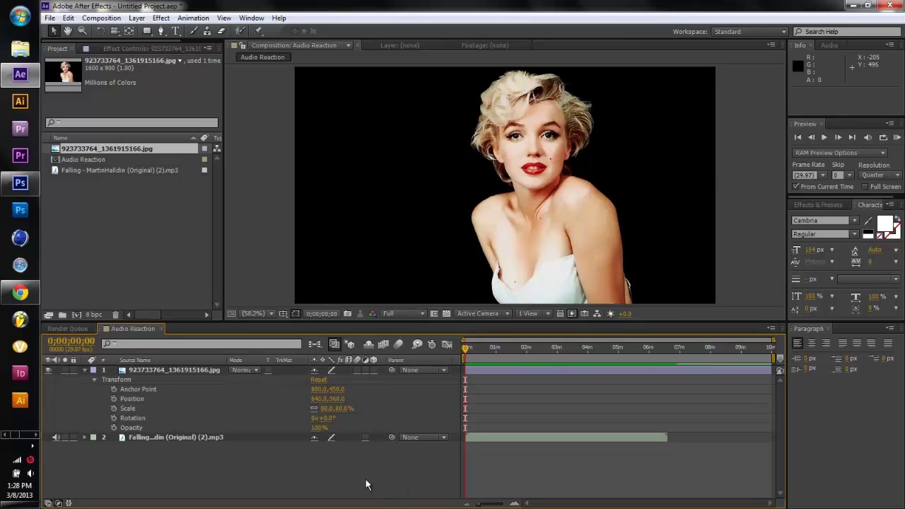
{"action": "left_click", "coordinate": [85, 368]}
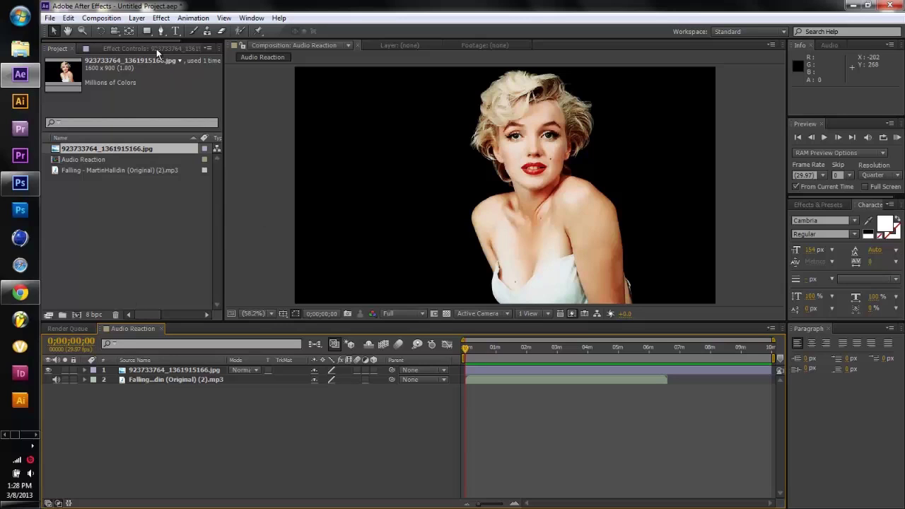
- Create a black solid layer named Wave 1 at the composition size of 1280 x 720 px
{"action": "left_click", "coordinate": [136, 18]}
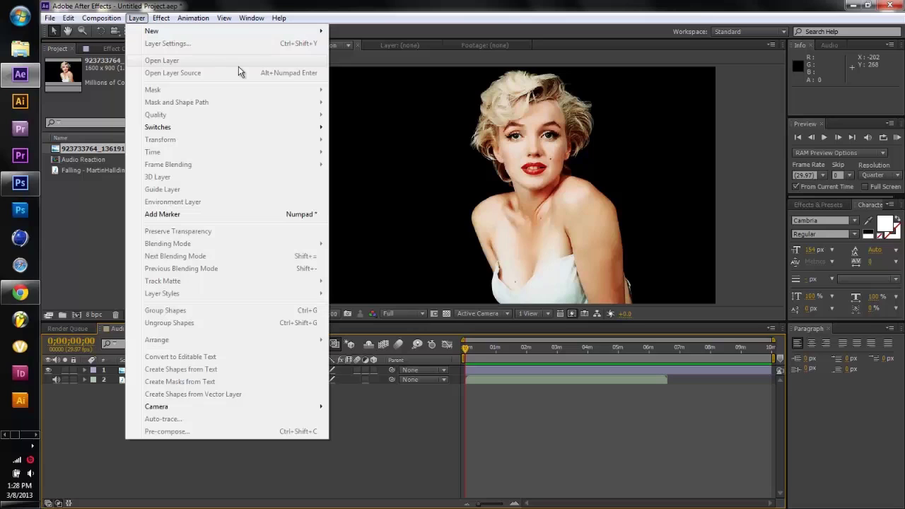
{"action": "mouse_move", "coordinate": [299, 31]}
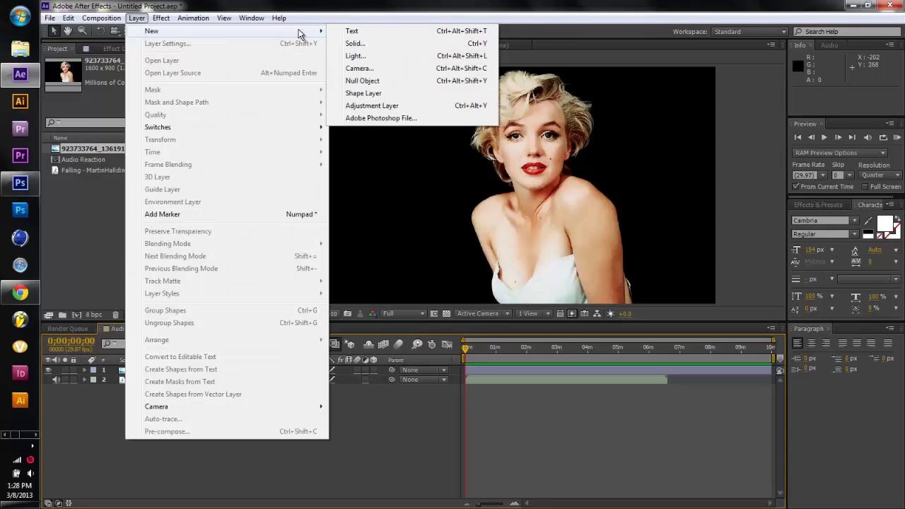
{"action": "left_click", "coordinate": [353, 44]}
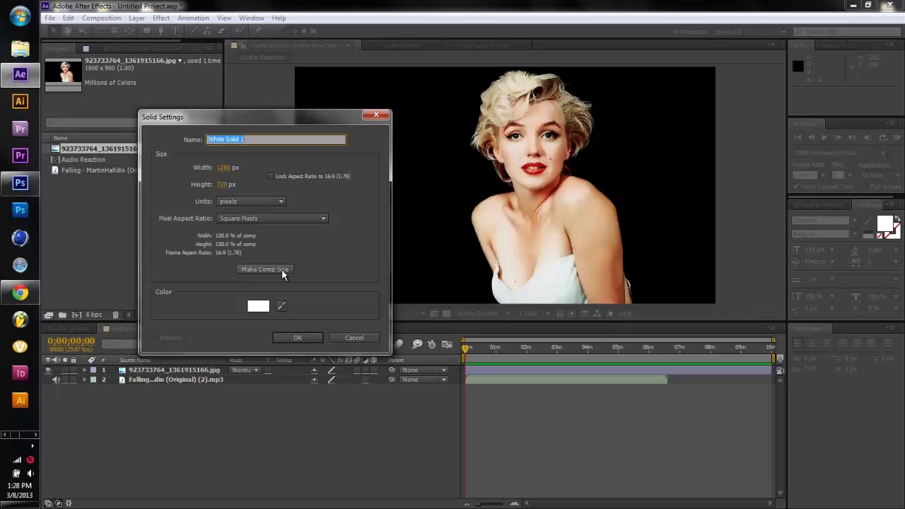
{"action": "type", "text": "A"}
{"action": "type", "text": "Wave"}
{"action": "type", "text": " 1"}
{"action": "left_click", "coordinate": [258, 311]}
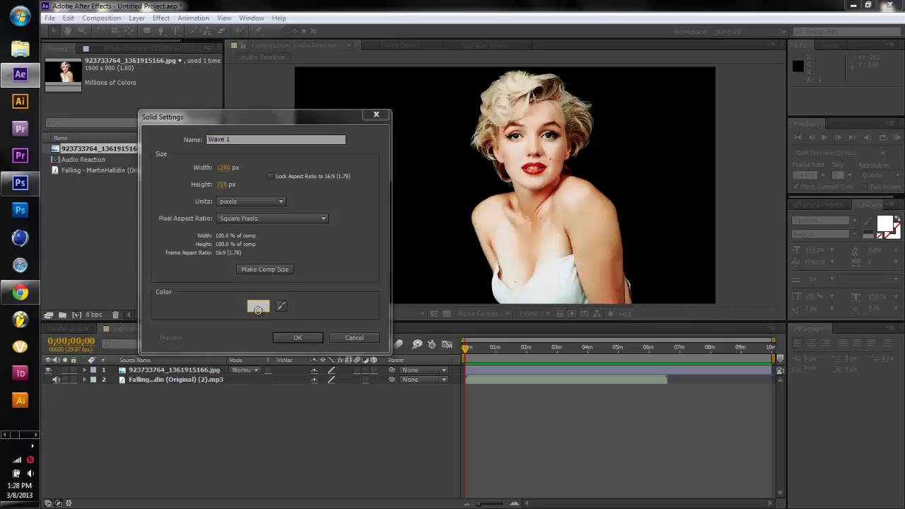
{"action": "mouse_move", "coordinate": [258, 311]}
{"action": "left_mouse_down"}
{"action": "mouse_move", "coordinate": [202, 358]}
{"action": "mouse_move", "coordinate": [33, 409]}
{"action": "left_mouse_up"}
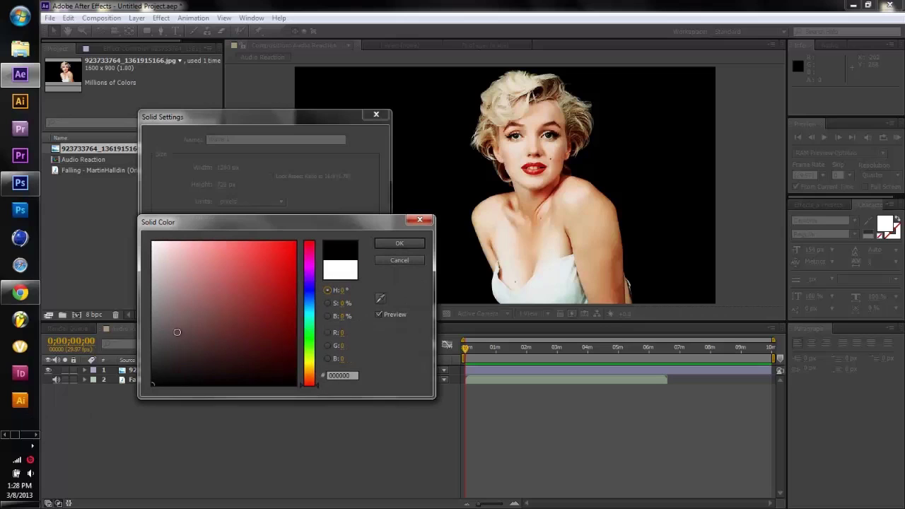
{"action": "left_click", "coordinate": [384, 244]}
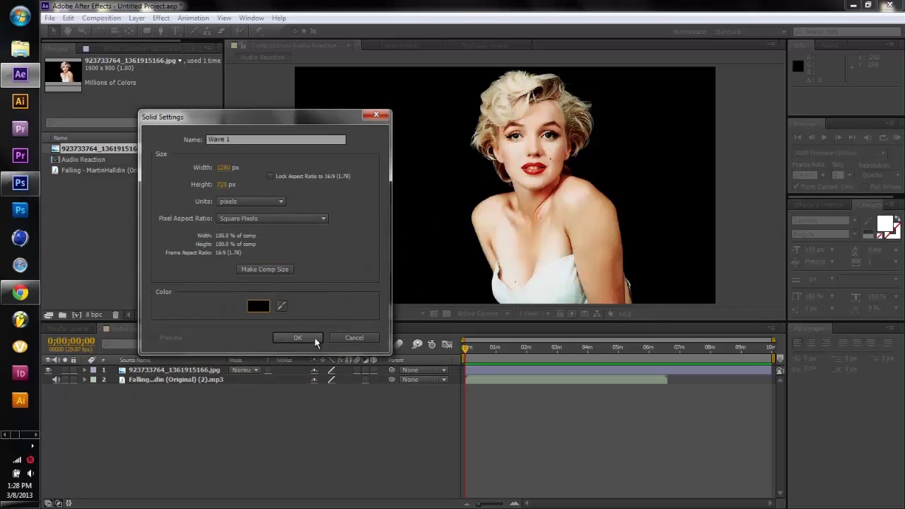
{"action": "left_click", "coordinate": [293, 338]}
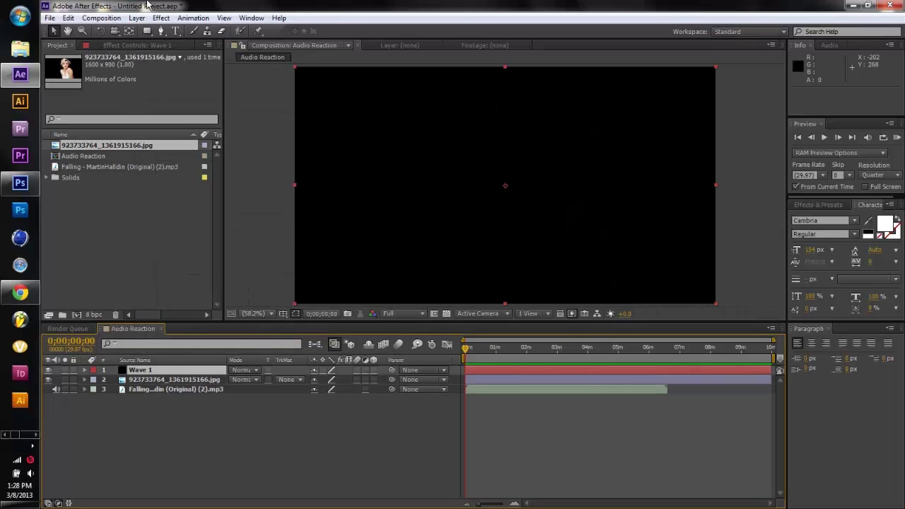
- Apply the Generate effect Audio Spectrum to the Wave 1 solid
{"action": "left_click", "coordinate": [156, 20]}
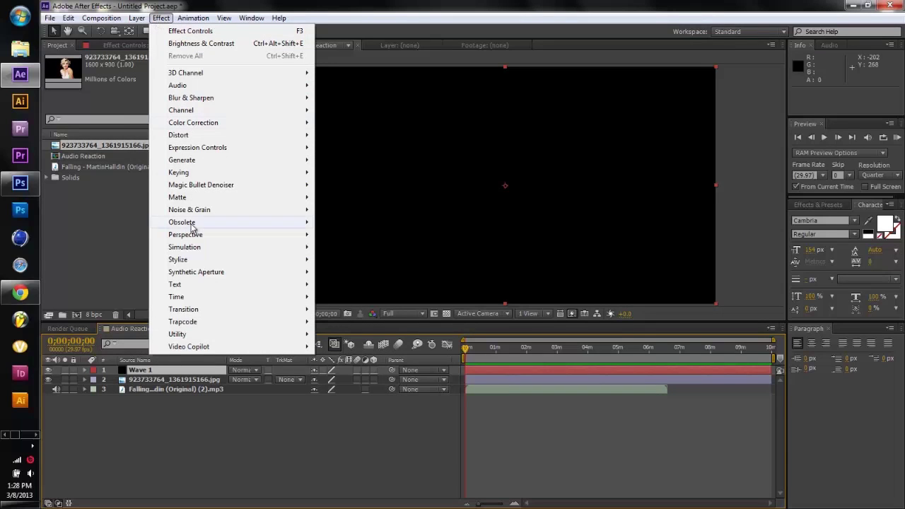
{"action": "left_click", "coordinate": [129, 378]}
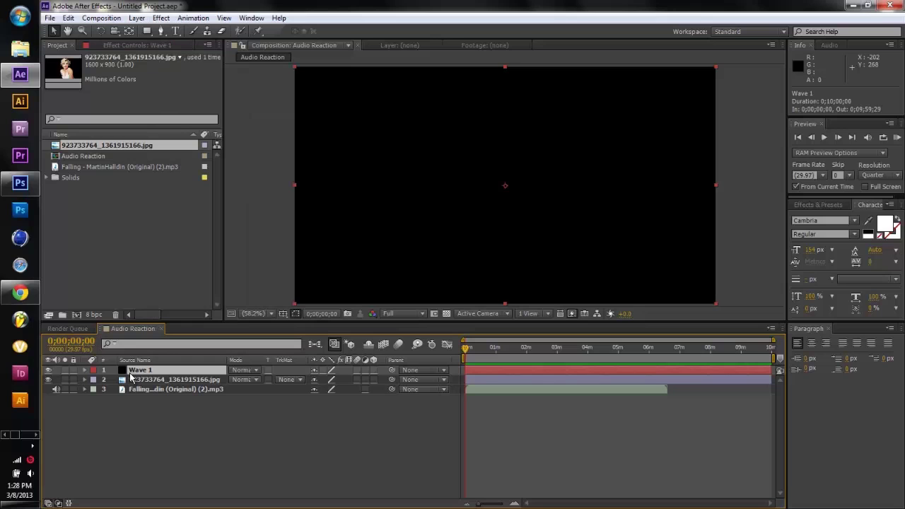
{"action": "left_click", "coordinate": [154, 18]}
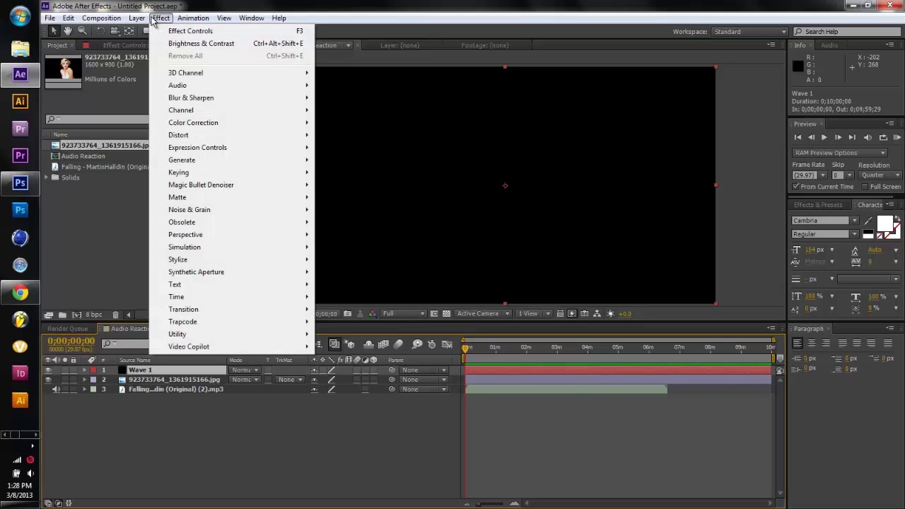
{"action": "mouse_move", "coordinate": [249, 164]}
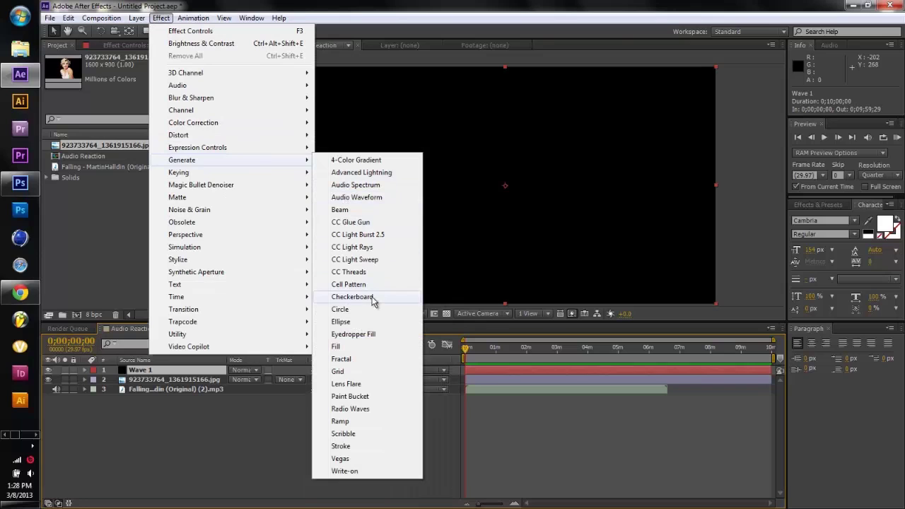
{"action": "left_click", "coordinate": [355, 185]}
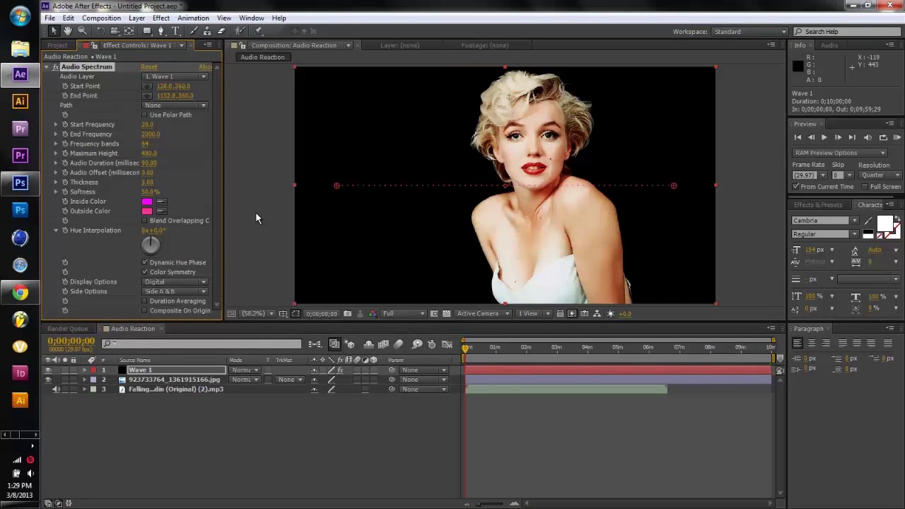
- Set the Audio Spectrum's inside and outside colors to the red sampled from the portrait's lips
{"action": "left_click", "coordinate": [161, 205]}
{"action": "left_click", "coordinate": [541, 168]}
{"action": "left_click", "coordinate": [161, 210]}
{"action": "left_click", "coordinate": [148, 201]}
- Move the spectrum's start point near the frame's upper-left corner, about (6, 1), and its end point near the lower-left corner, about (2, 719)
{"action": "mouse_move", "coordinate": [337, 187]}
{"action": "left_mouse_down"}
{"action": "mouse_move", "coordinate": [297, 100]}
{"action": "mouse_move", "coordinate": [298, 71]}
{"action": "left_mouse_up"}
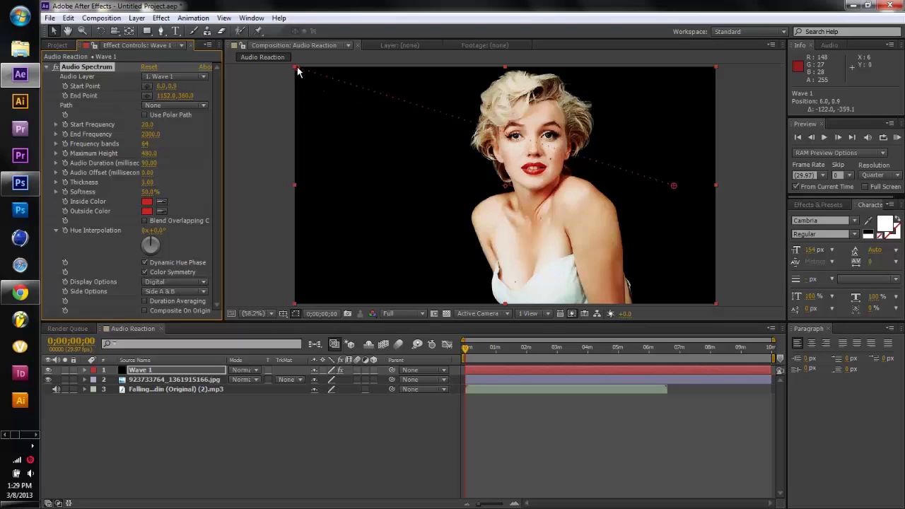
{"action": "left_click_drag", "start_coordinate": [673, 185], "coordinate": [295, 305]}
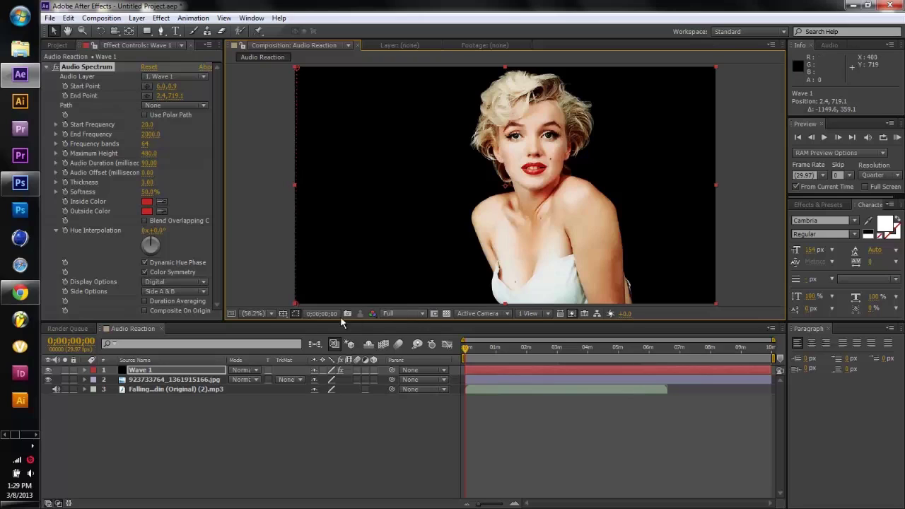
- At 200% magnification, refine the spectrum's start point onto the frame's upper-left corner, at about (1, 0)
{"action": "left_click", "coordinate": [269, 314]}
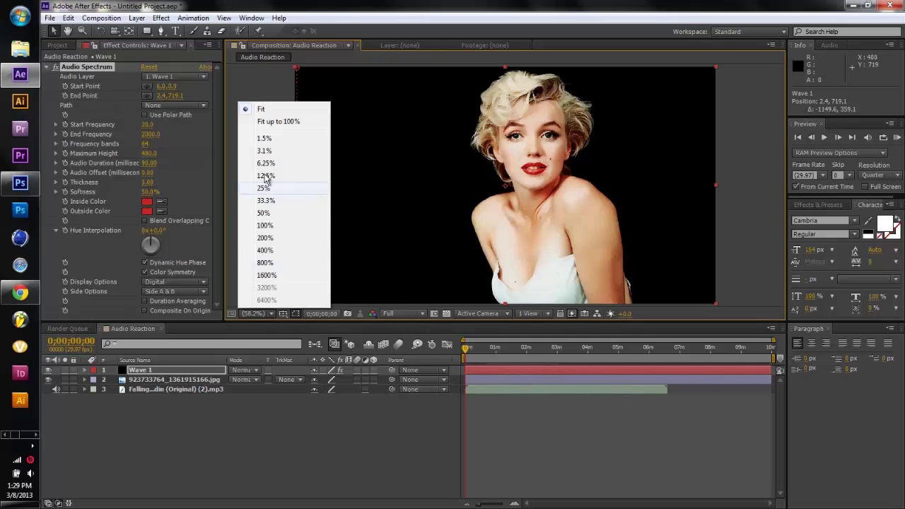
{"action": "left_click", "coordinate": [271, 237]}
{"action": "key", "text": "h"}
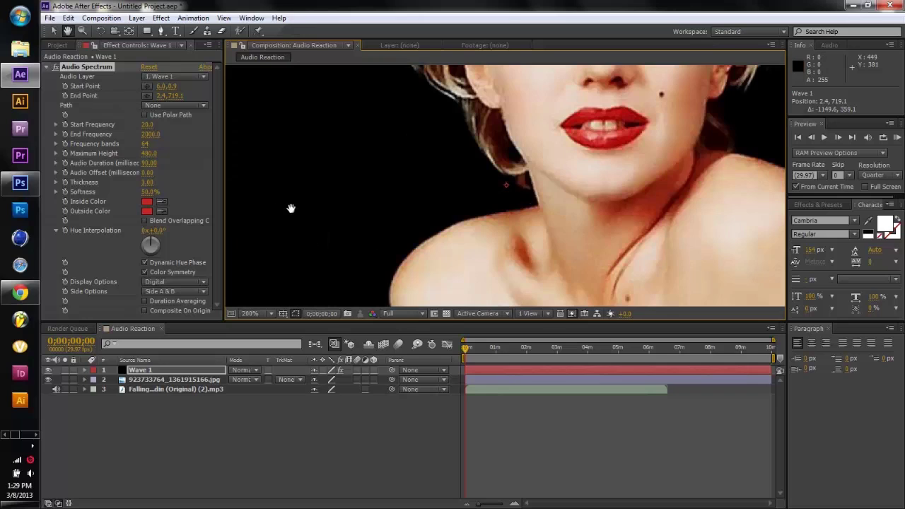
{"action": "left_click_drag", "start_coordinate": [289, 204], "coordinate": [507, 175]}
{"action": "left_click_drag", "start_coordinate": [317, 208], "coordinate": [487, 124]}
{"action": "left_click_drag", "start_coordinate": [299, 160], "coordinate": [434, 184]}
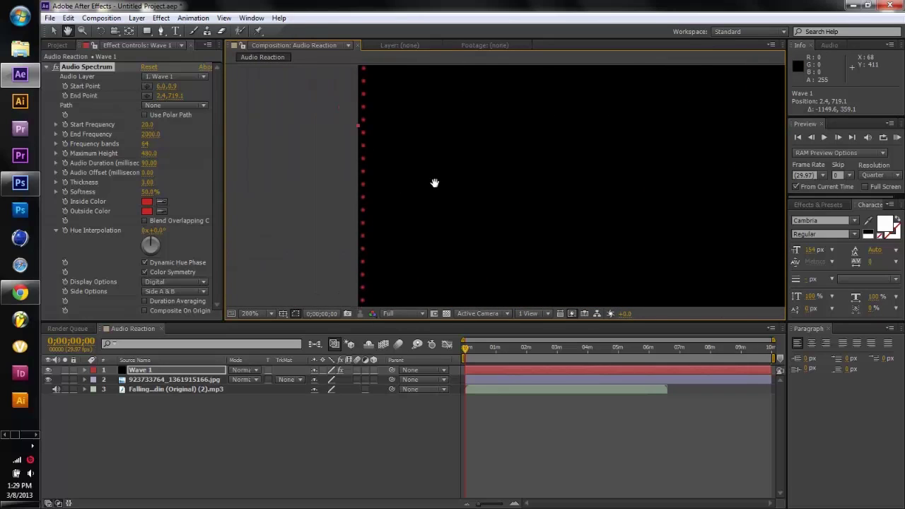
{"action": "left_click_drag", "start_coordinate": [436, 146], "coordinate": [422, 263]}
{"action": "key", "text": "v"}
{"action": "key", "text": "h"}
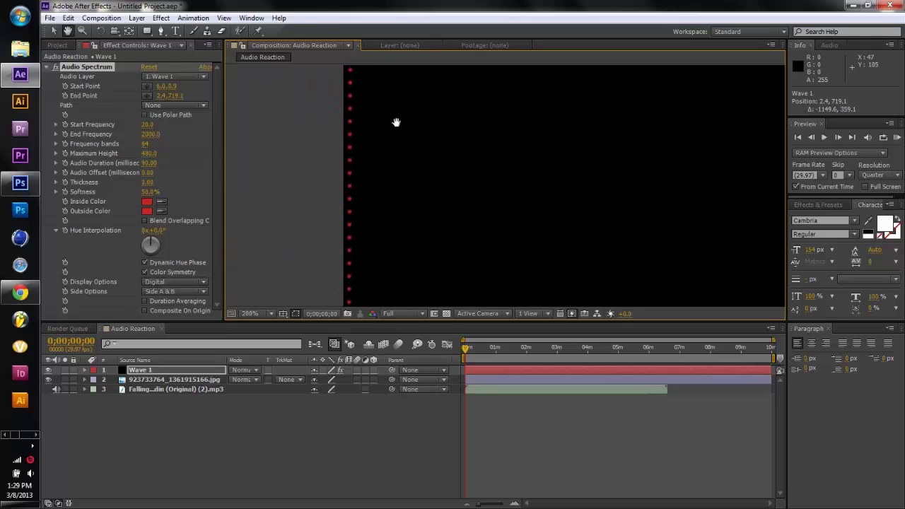
{"action": "left_click_drag", "start_coordinate": [397, 113], "coordinate": [400, 202]}
{"action": "key", "text": "v"}
{"action": "left_click", "coordinate": [68, 31]}
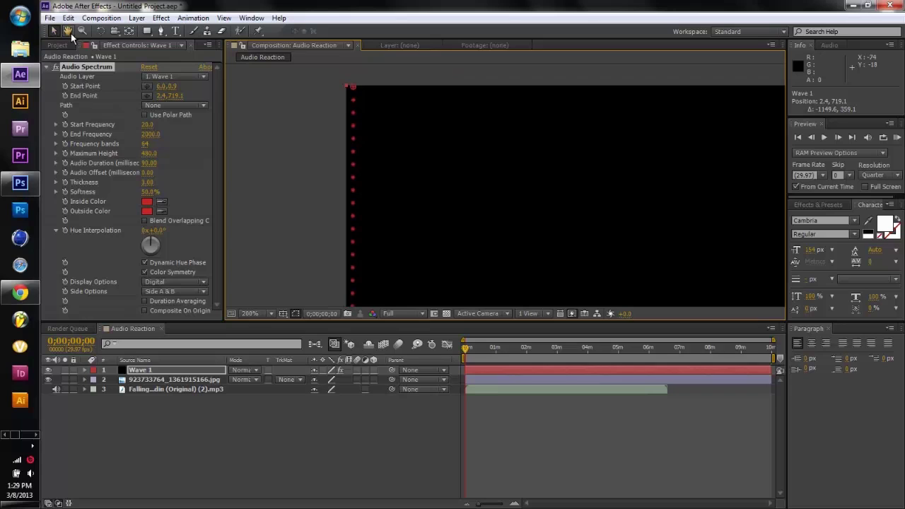
{"action": "left_click_drag", "start_coordinate": [400, 94], "coordinate": [409, 201]}
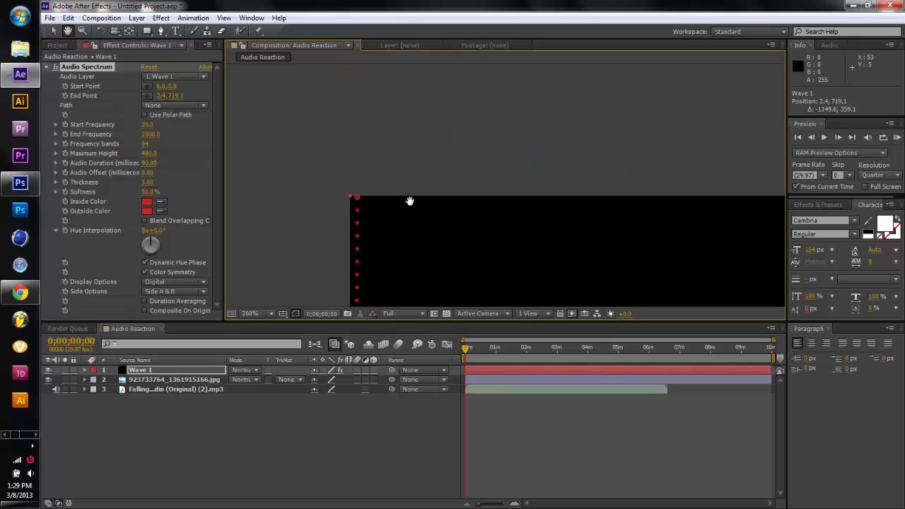
{"action": "left_click", "coordinate": [53, 31]}
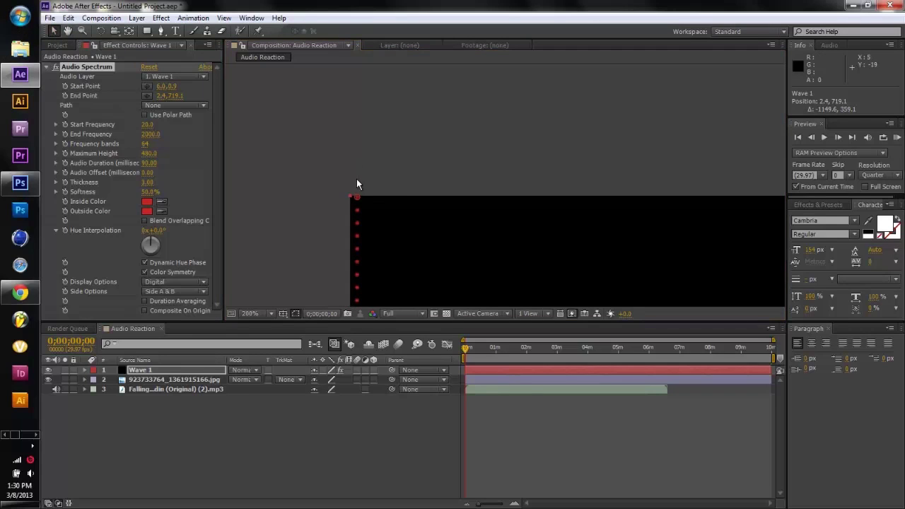
{"action": "left_click_drag", "start_coordinate": [357, 200], "coordinate": [353, 201]}
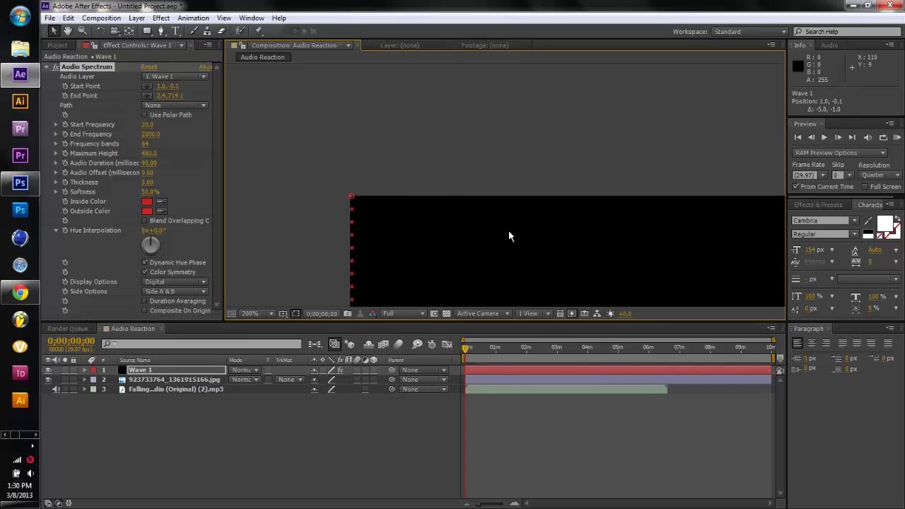
- Refine the spectrum's end point onto the frame's lower-left corner, at about (0.4, 720.6), and fit the composition in the viewer
{"action": "left_click", "coordinate": [68, 30]}
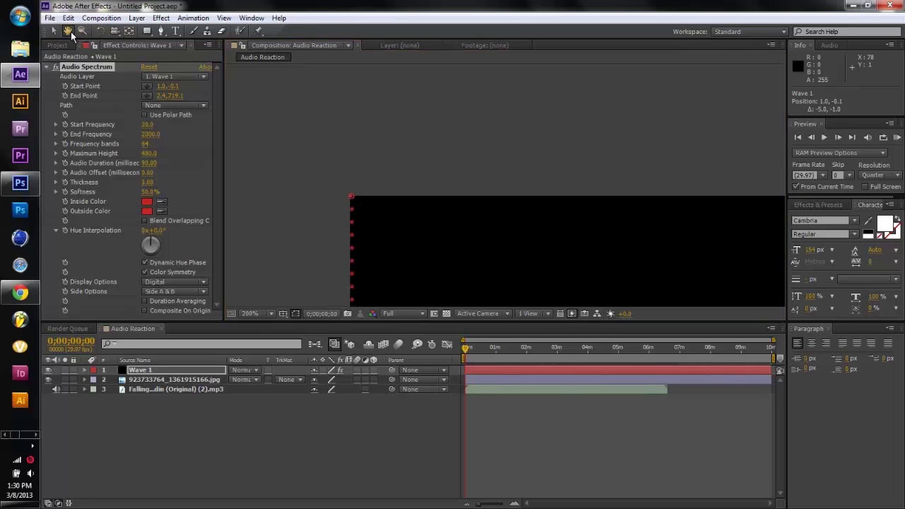
{"action": "left_click_drag", "start_coordinate": [426, 246], "coordinate": [428, 267]}
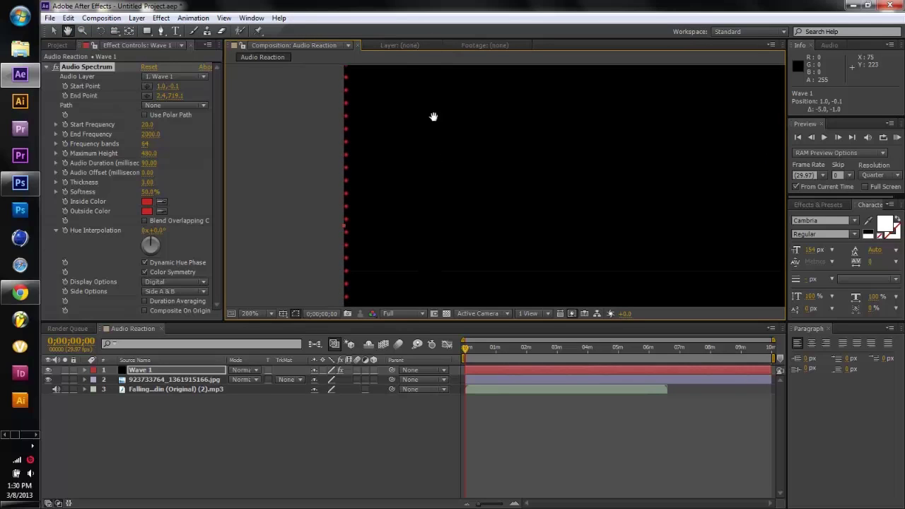
{"action": "left_click_drag", "start_coordinate": [432, 200], "coordinate": [436, 223]}
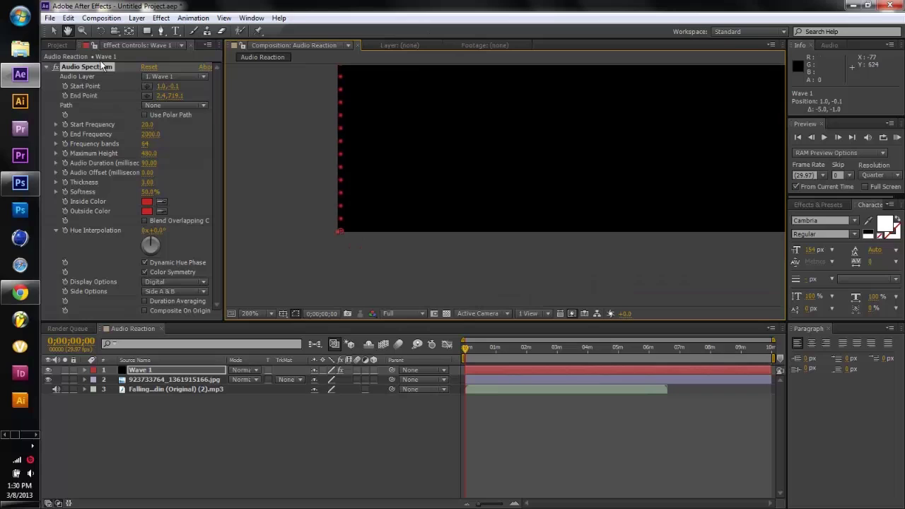
{"action": "left_click", "coordinate": [53, 31]}
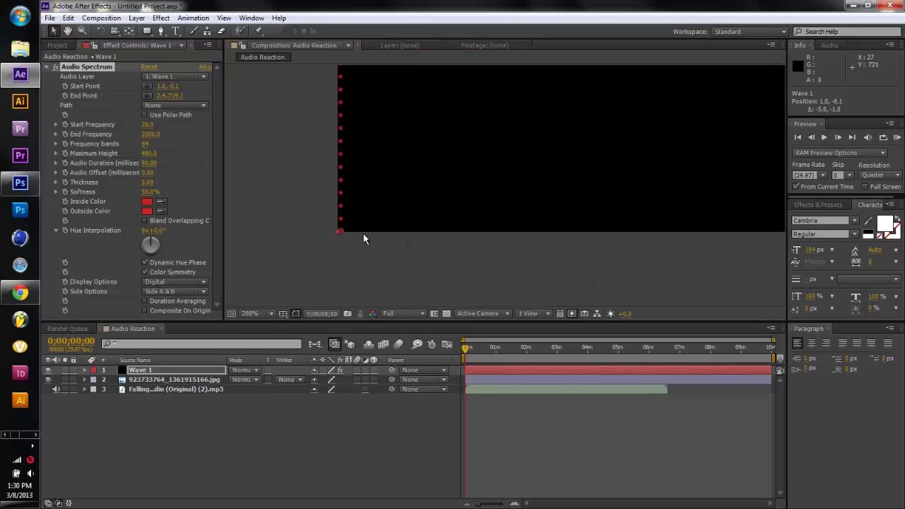
{"action": "left_click_drag", "start_coordinate": [342, 232], "coordinate": [339, 237]}
{"action": "left_click", "coordinate": [339, 234]}
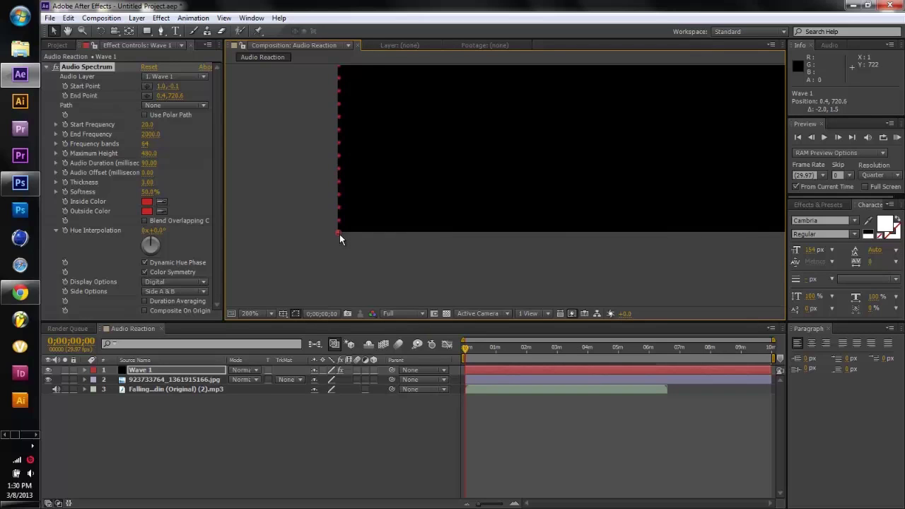
{"action": "left_click", "coordinate": [247, 319]}
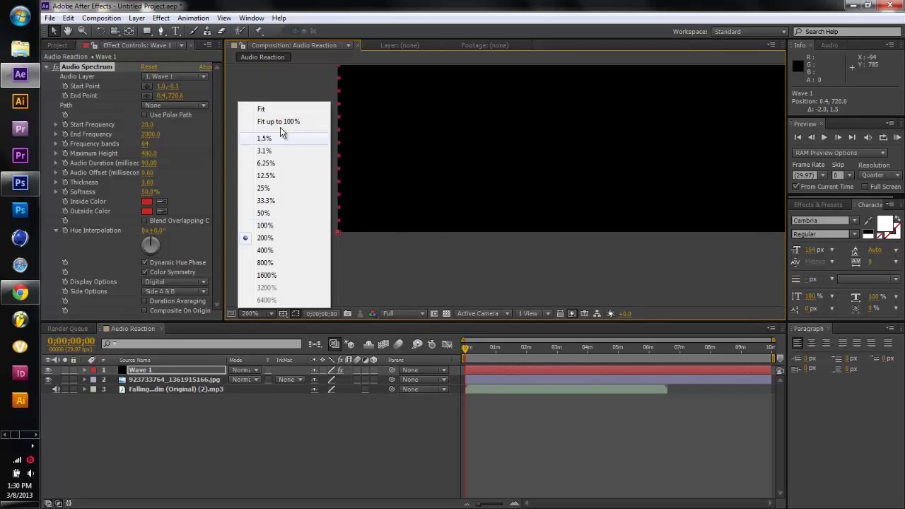
{"action": "left_click", "coordinate": [272, 108]}
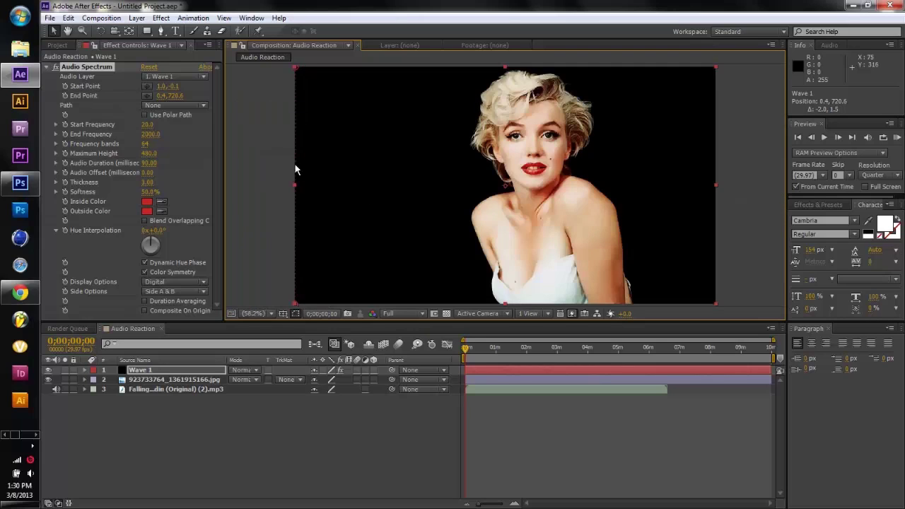
- Set the Falling music track as the audio layer for Wave 1's Audio Spectrum and move the current time to about 0;02;15;02
{"action": "left_click", "coordinate": [282, 150]}
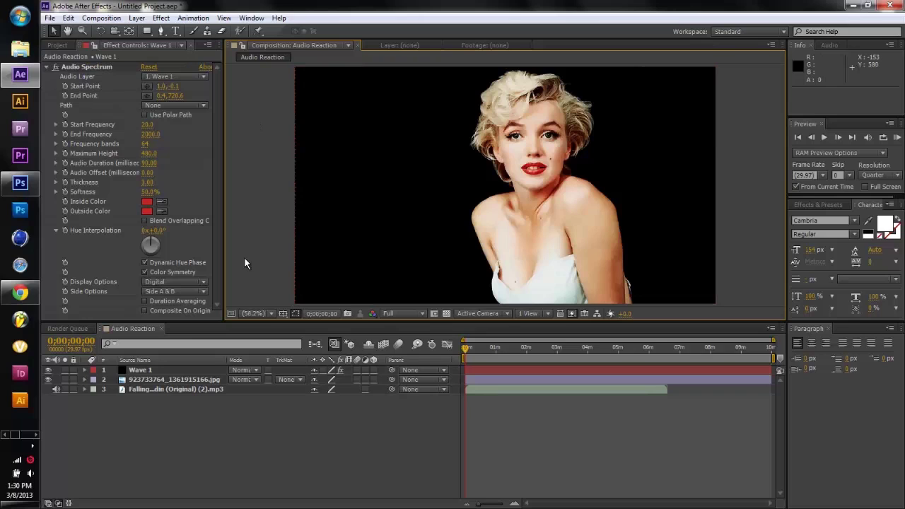
{"action": "left_click", "coordinate": [137, 370]}
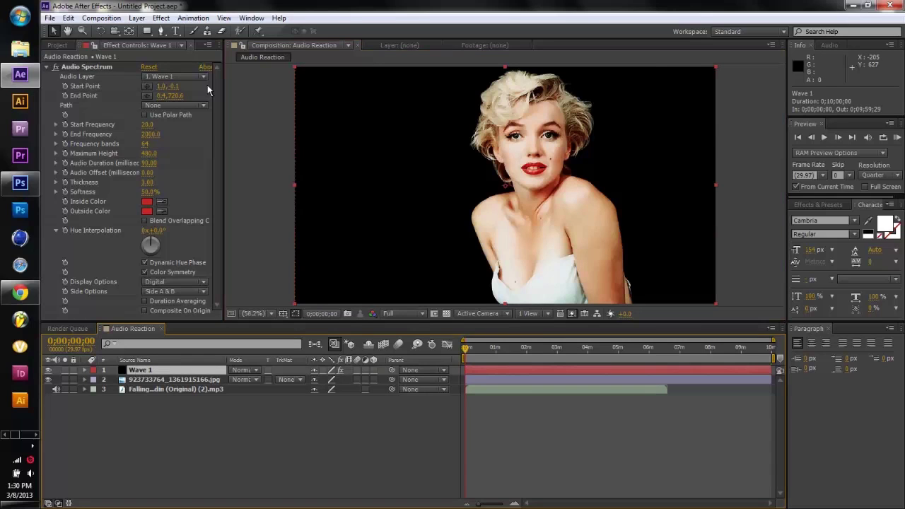
{"action": "left_click", "coordinate": [167, 78]}
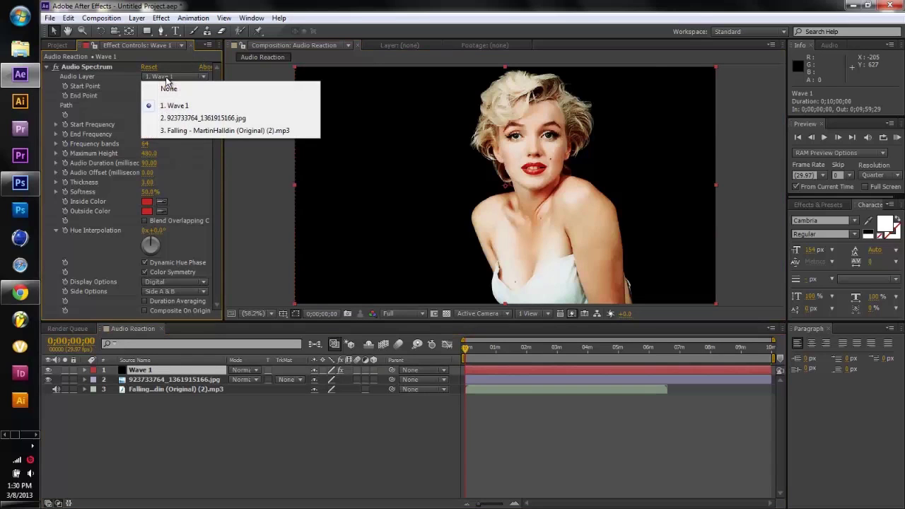
{"action": "left_click", "coordinate": [196, 131]}
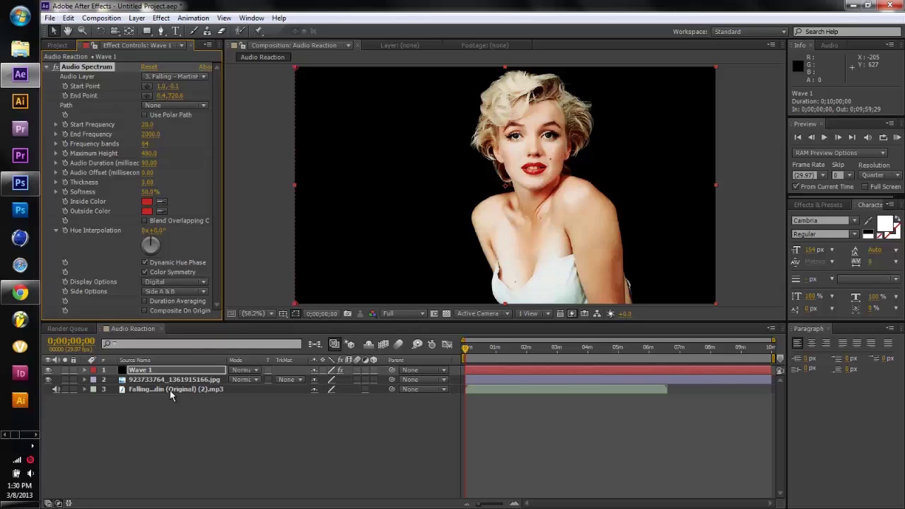
{"action": "left_click", "coordinate": [175, 76]}
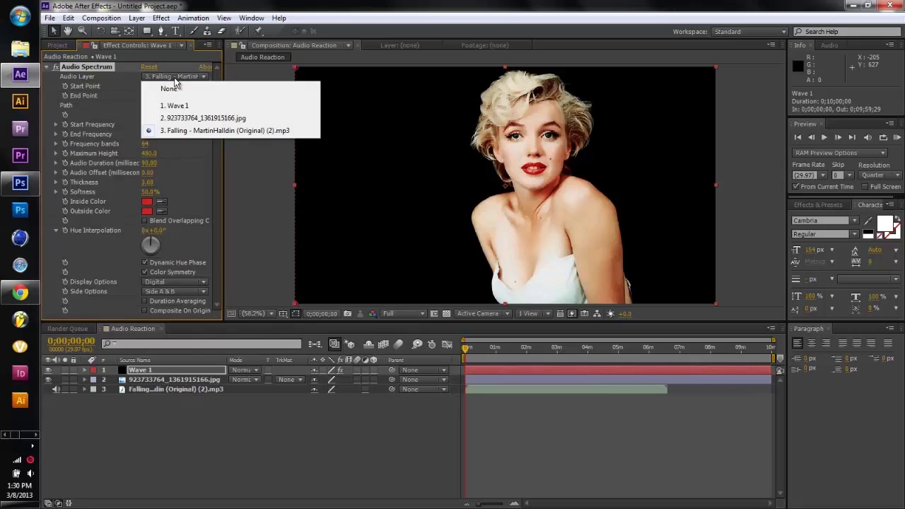
{"action": "left_click", "coordinate": [502, 349]}
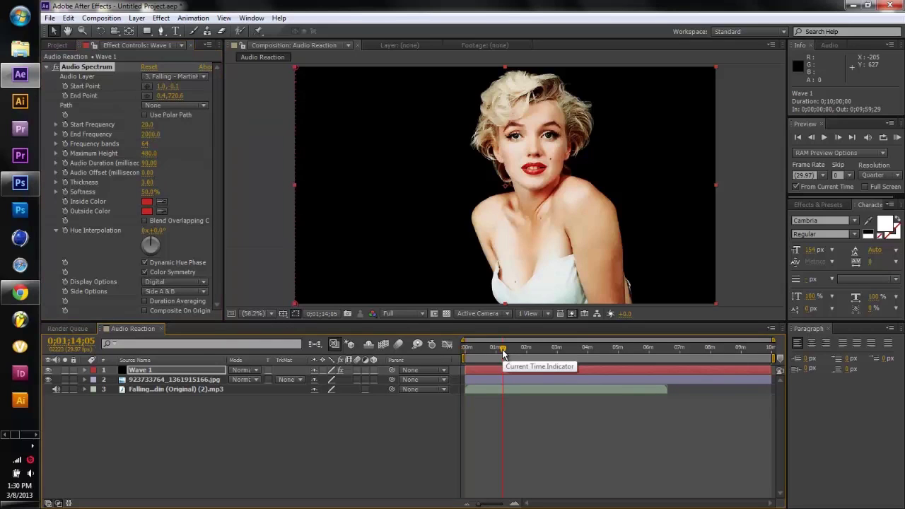
{"action": "left_click_drag", "start_coordinate": [502, 352], "coordinate": [540, 353]}
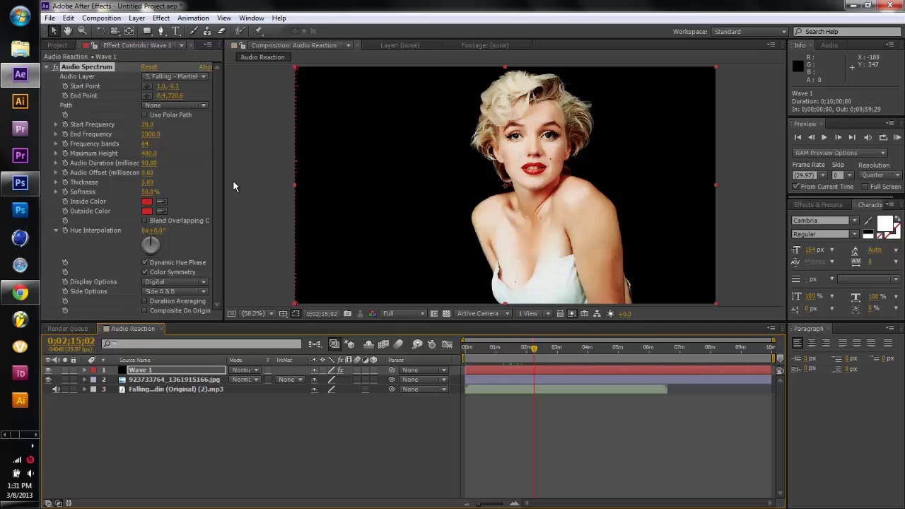
- Switch to Chrome, watch the HARDKNOX channel's featured video from about 0:35 and 1:05 as a reference, pause it and return to After Effects
{"action": "left_click", "coordinate": [7, 296]}
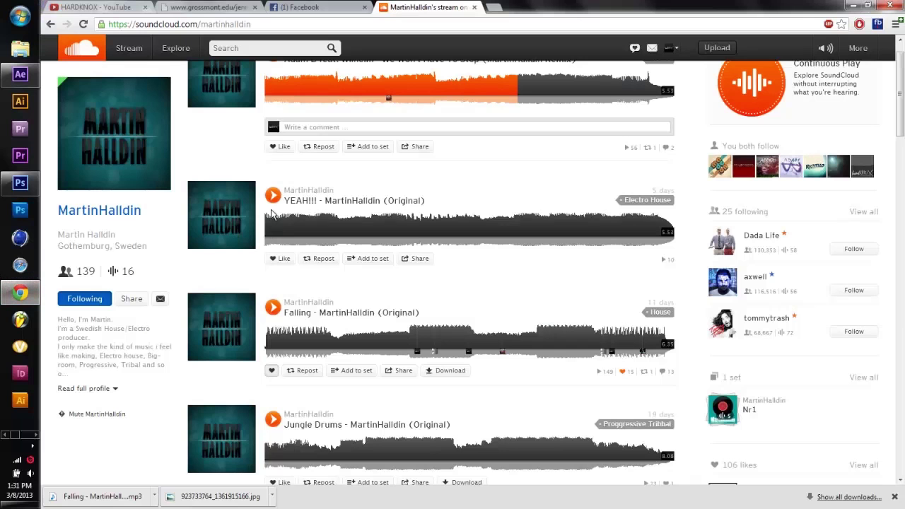
{"action": "left_click", "coordinate": [98, 8]}
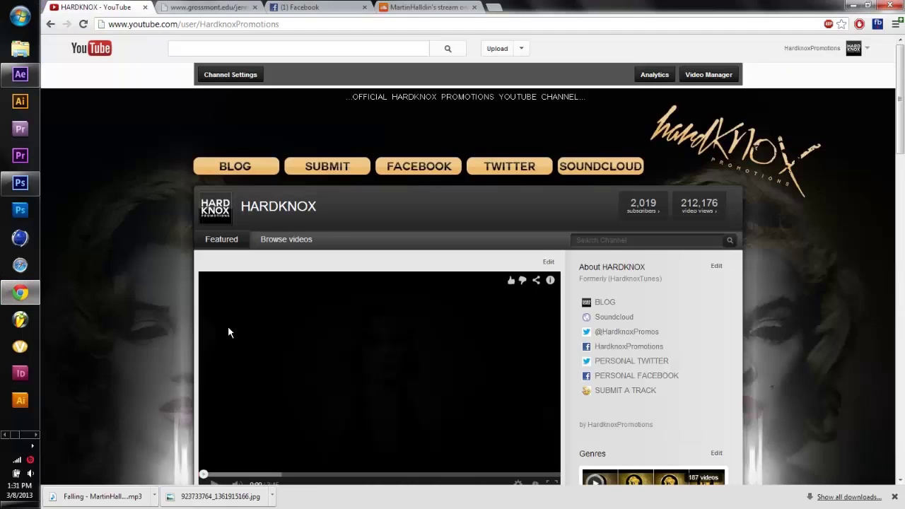
{"action": "scroll", "coordinate": [228, 327], "scroll_direction": "down", "scroll_amount": 1}
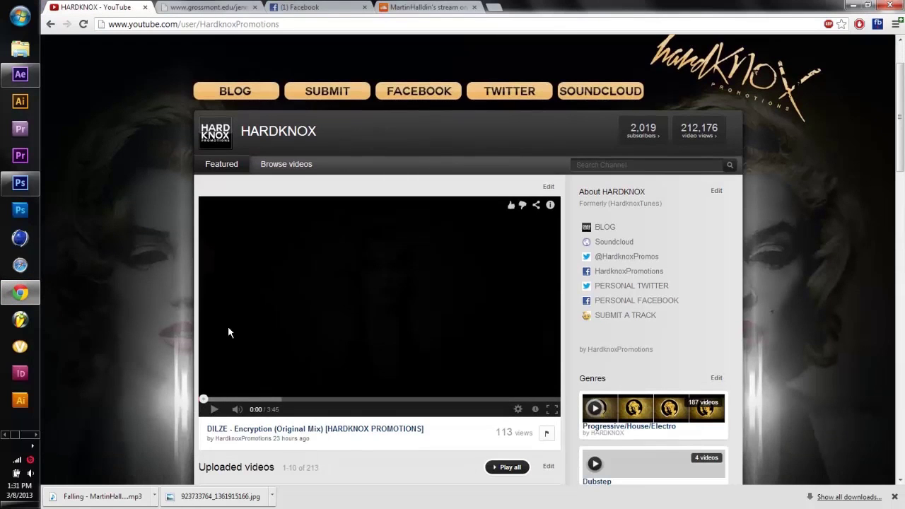
{"action": "left_click", "coordinate": [257, 399]}
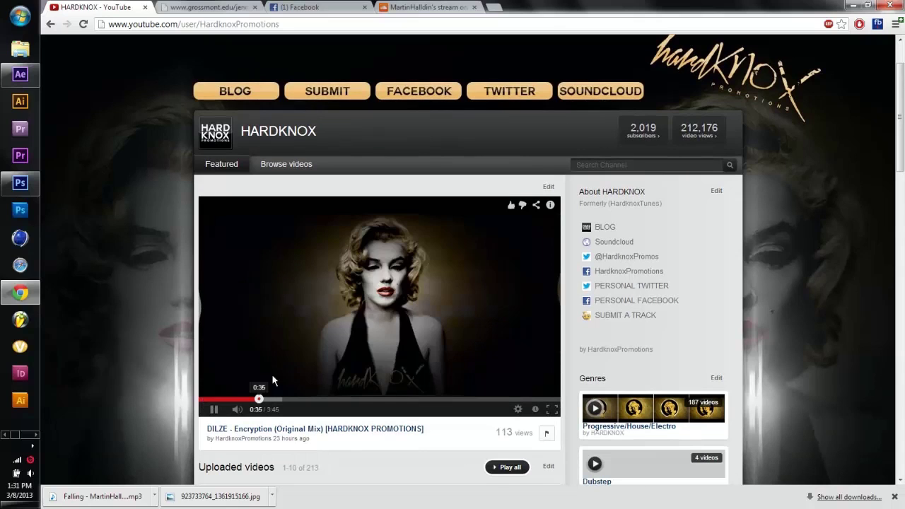
{"action": "left_click", "coordinate": [301, 400]}
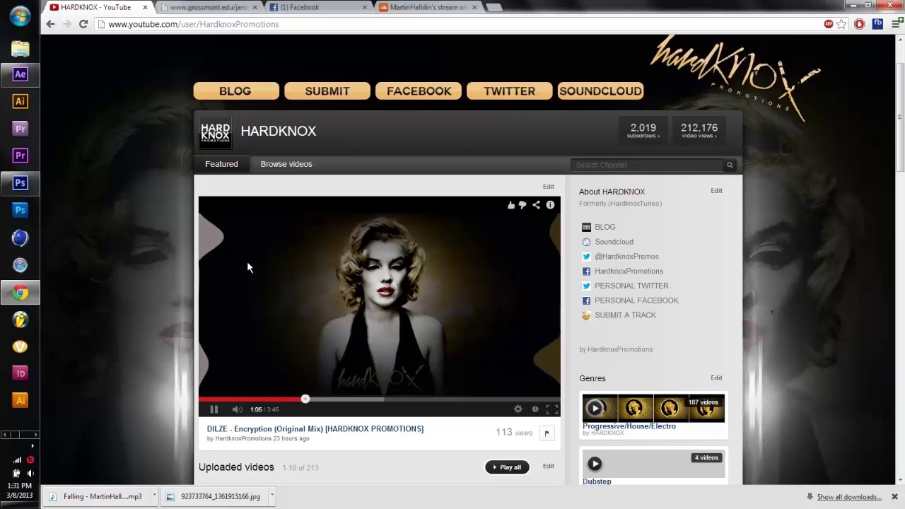
{"action": "left_click", "coordinate": [287, 282]}
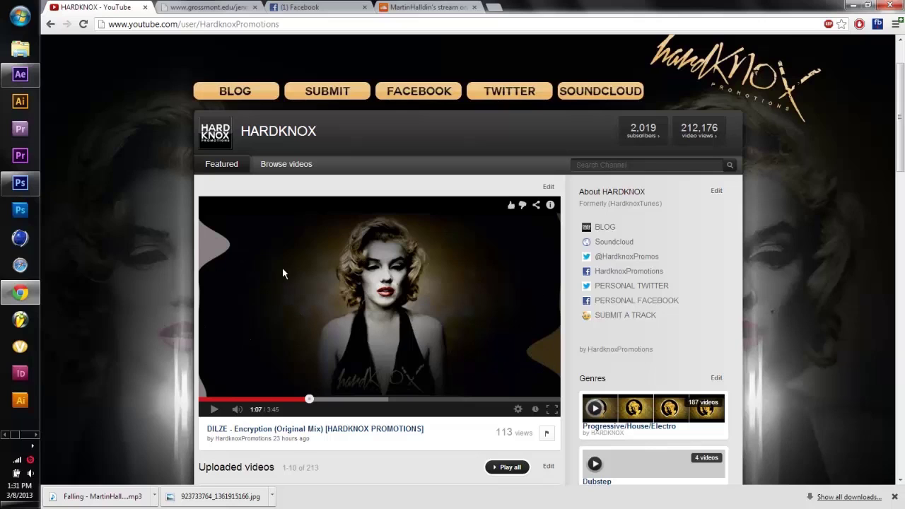
{"action": "left_click", "coordinate": [31, 84]}
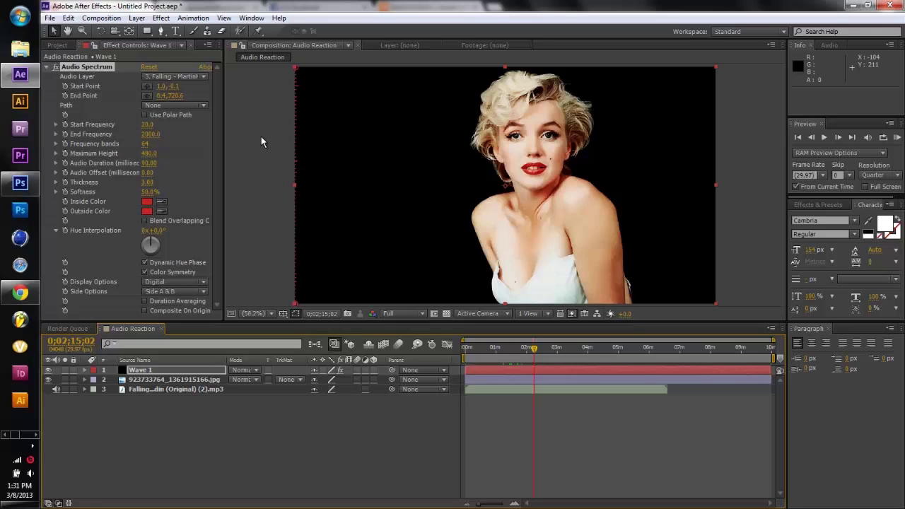
- Set the Audio Spectrum's frequency bands to 4000
{"action": "left_click", "coordinate": [145, 145]}
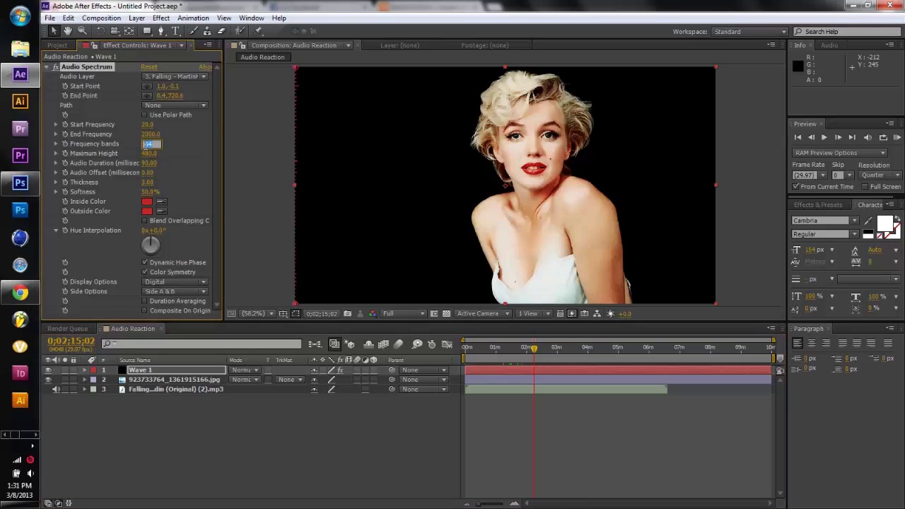
{"action": "type", "text": "156"}
{"action": "key", "text": "Return"}
{"action": "left_click_drag", "start_coordinate": [211, 145], "coordinate": [615, 149]}
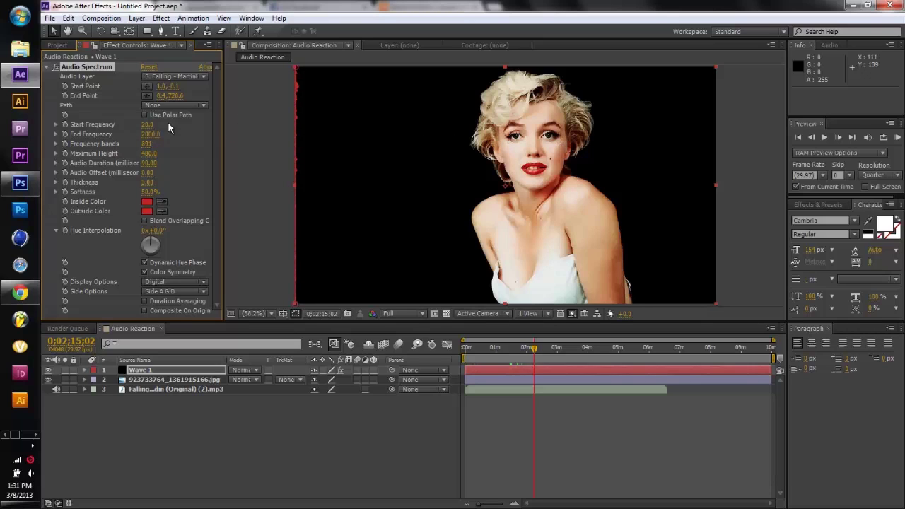
{"action": "left_click_drag", "start_coordinate": [149, 144], "coordinate": [417, 154]}
{"action": "left_click", "coordinate": [150, 144]}
{"action": "type", "text": "4000"}
{"action": "key", "text": "Return"}
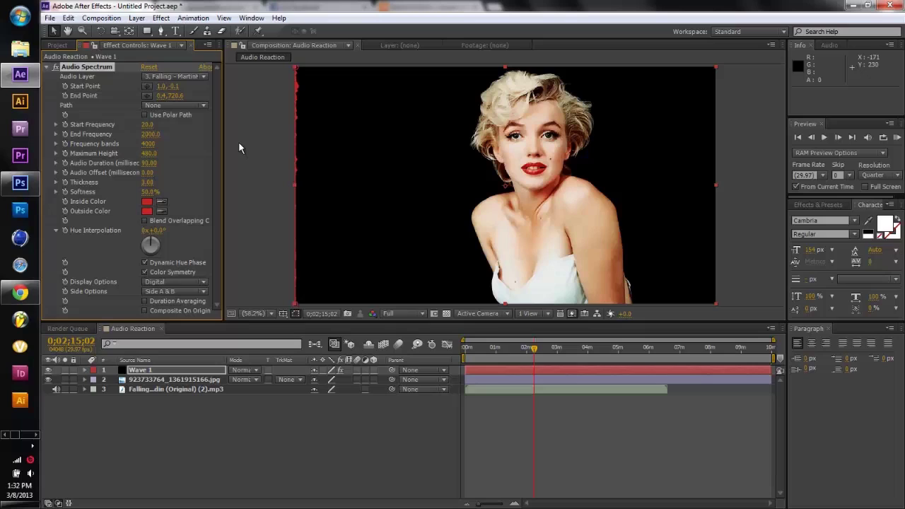
- Set the Audio Spectrum's start frequency to 1 and its end frequency to 601
{"action": "left_click", "coordinate": [148, 125]}
{"action": "type", "text": "1"}
{"action": "key", "text": "Return"}
{"action": "left_click", "coordinate": [150, 134]}
{"action": "type", "text": "1000"}
{"action": "key", "text": "Return"}
{"action": "left_click_drag", "start_coordinate": [145, 136], "coordinate": [148, 137]}
- Check the spectrum at several times up to about 0;04;12;12 and lower its end frequency to 201
{"action": "left_click", "coordinate": [558, 348]}
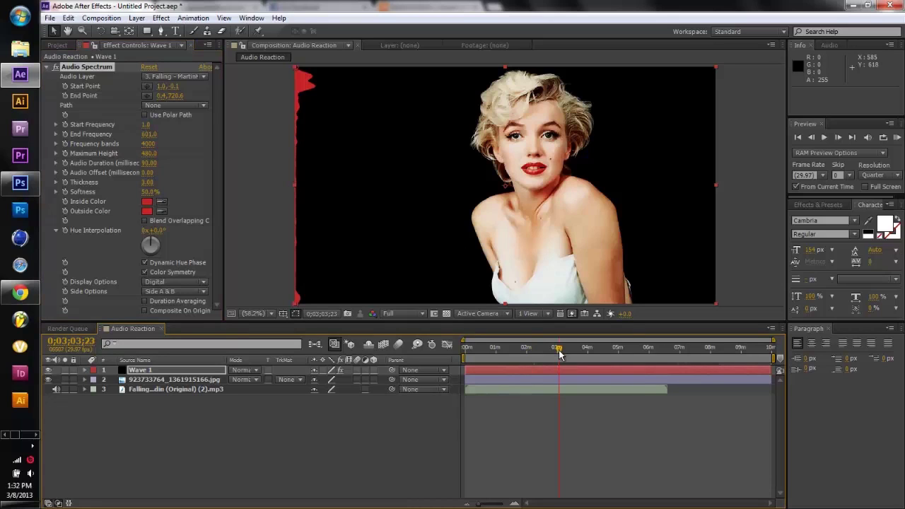
{"action": "left_click", "coordinate": [583, 348]}
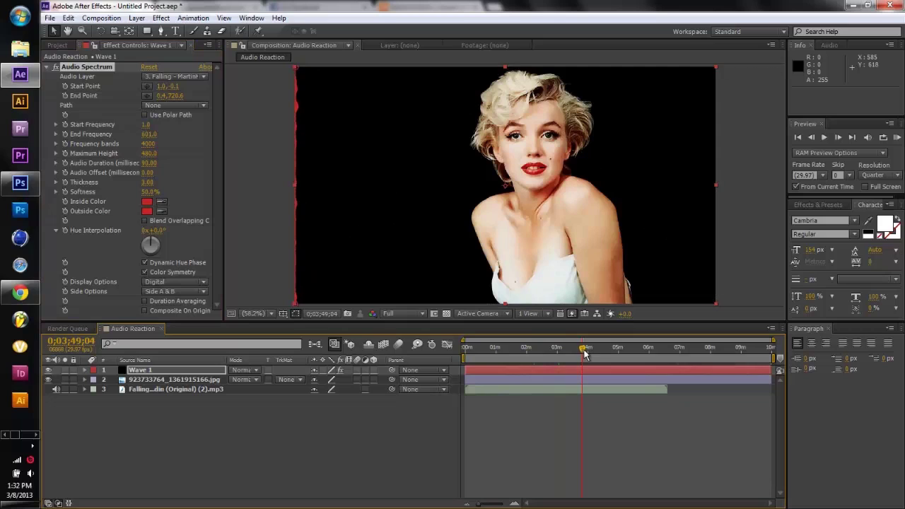
{"action": "left_click", "coordinate": [595, 349]}
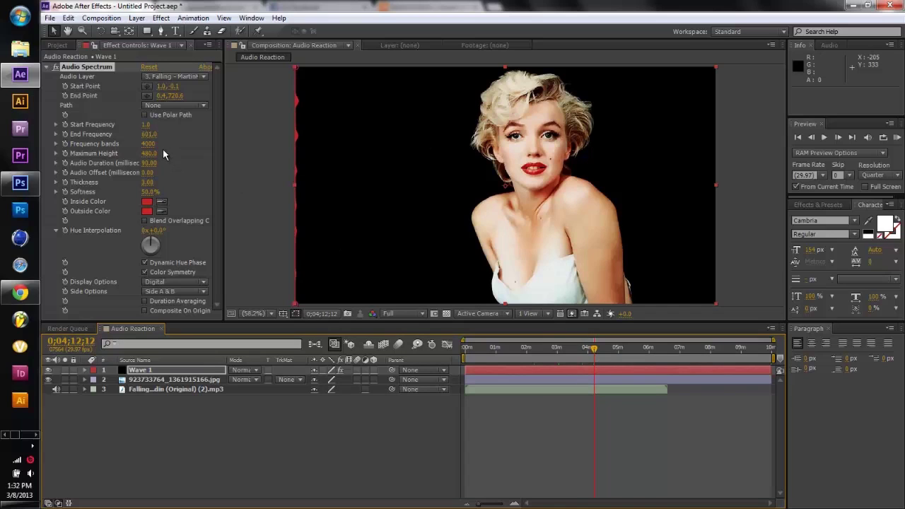
{"action": "left_click_drag", "start_coordinate": [149, 134], "coordinate": [150, 135]}
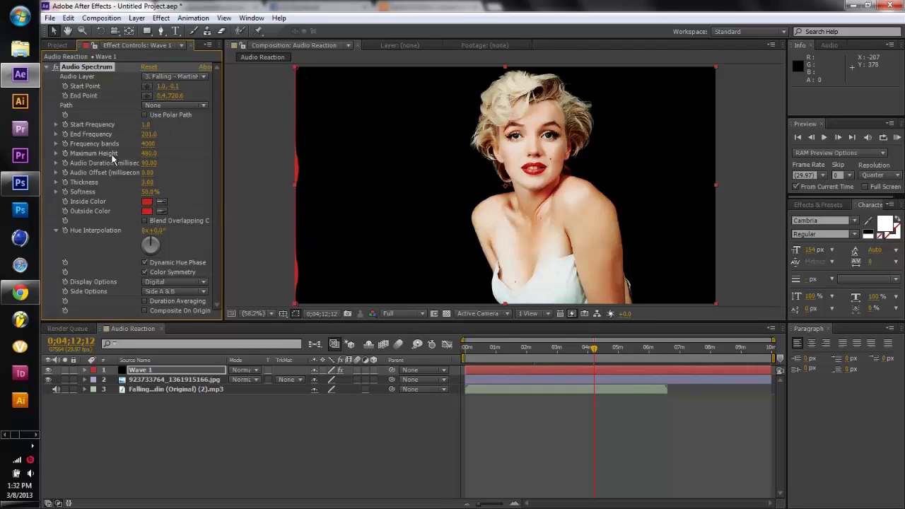
- Raise the spectrum's maximum height to 5500 and check the waveform at about 0;02;15;02 and 0;01;02;00
{"action": "left_click_drag", "start_coordinate": [146, 153], "coordinate": [491, 207]}
{"action": "left_click", "coordinate": [534, 349]}
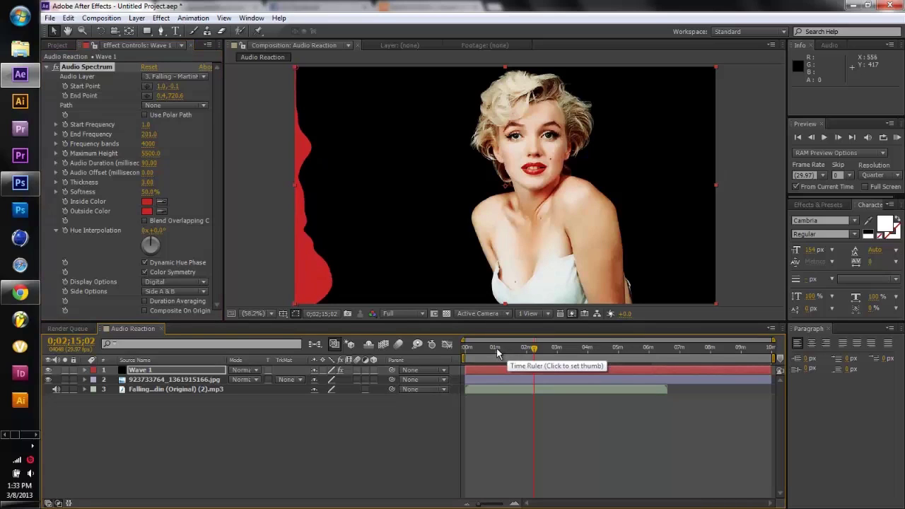
{"action": "left_click", "coordinate": [497, 349]}
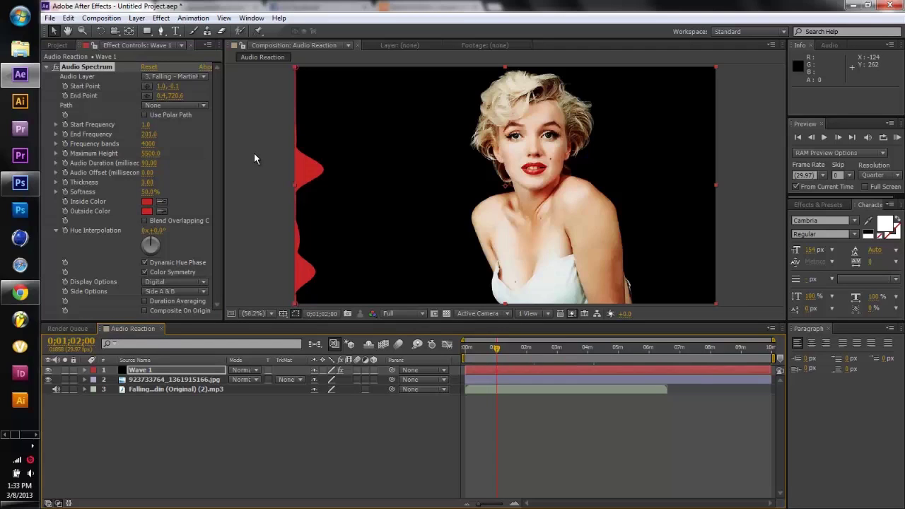
- Resample the spectrum's inside and outside colors as a darker red from the portrait's lips and collapse the effect's settings
{"action": "left_click", "coordinate": [162, 203]}
{"action": "left_click", "coordinate": [525, 168]}
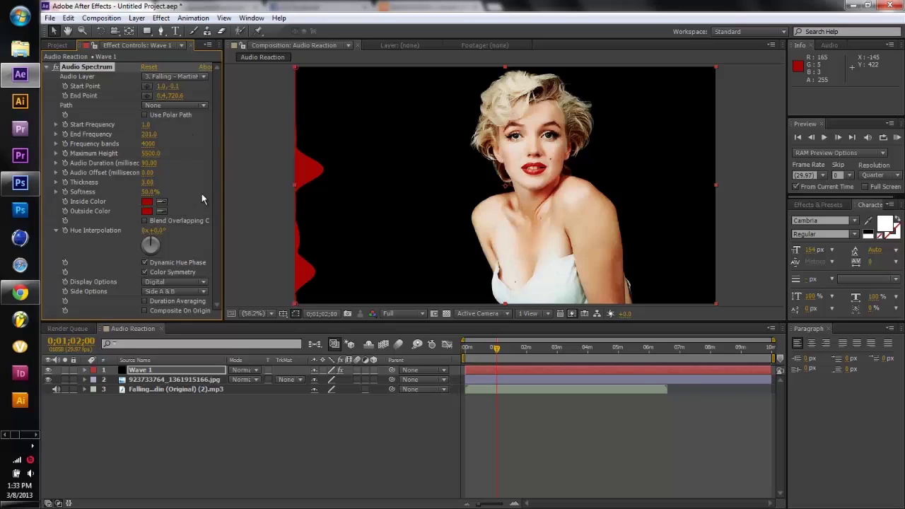
{"action": "left_click", "coordinate": [49, 66]}
{"action": "left_click", "coordinate": [48, 68]}
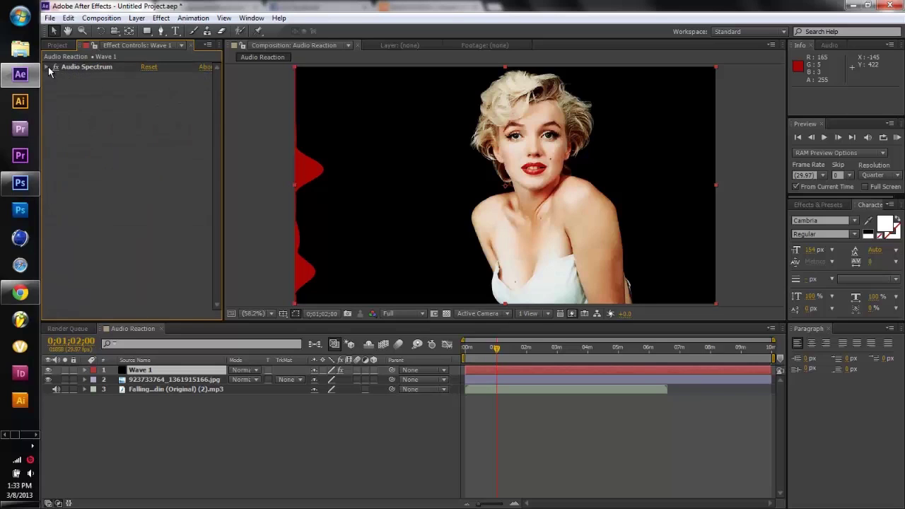
- Duplicate the Wave 1 layer
{"action": "right_click", "coordinate": [140, 373]}
{"action": "left_click", "coordinate": [130, 373]}
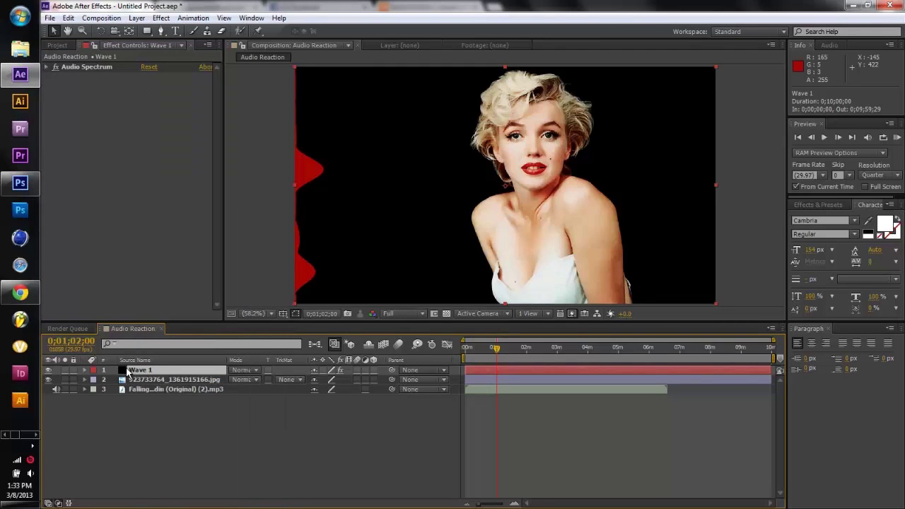
{"action": "right_click", "coordinate": [127, 372]}
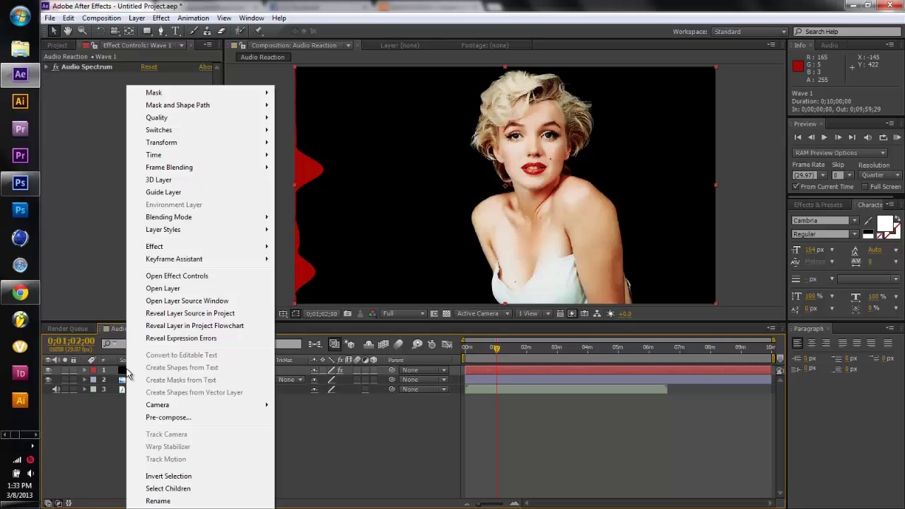
{"action": "left_click", "coordinate": [124, 372]}
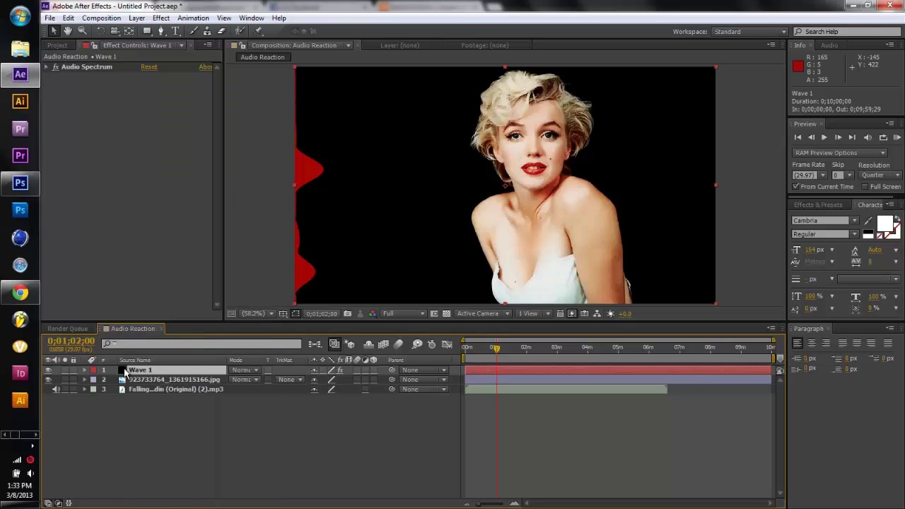
{"action": "left_click", "coordinate": [71, 20]}
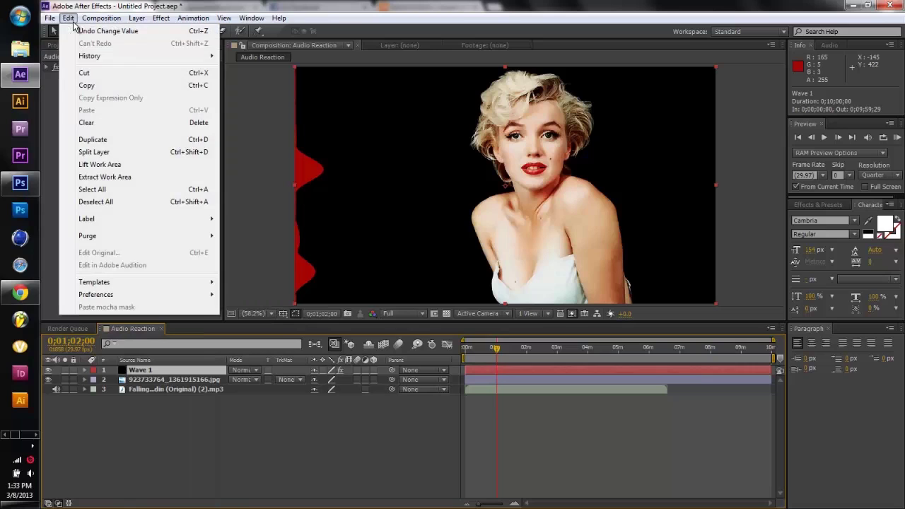
{"action": "left_click", "coordinate": [125, 139]}
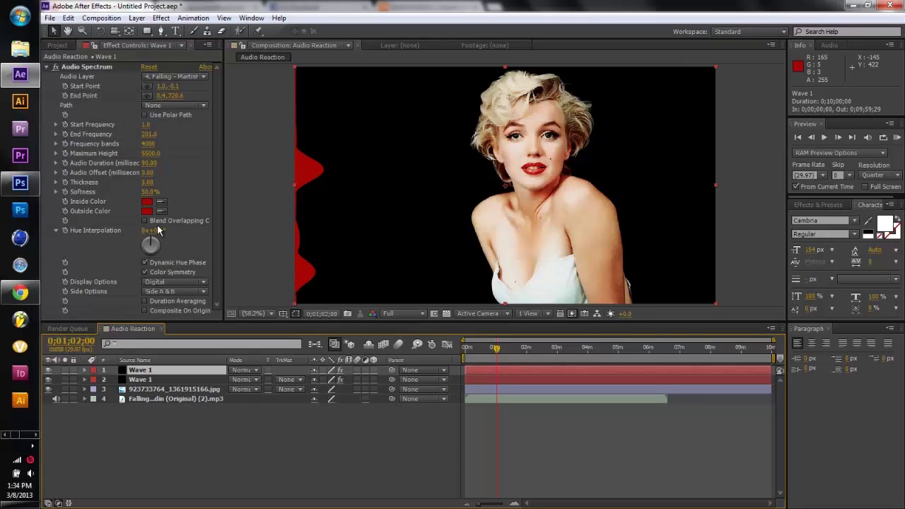
- Rename the uppermost copy of the Wave 1 layer as Wave 2
{"action": "left_click", "coordinate": [151, 370]}
{"action": "right_click", "coordinate": [151, 370]}
{"action": "left_click", "coordinate": [205, 499]}
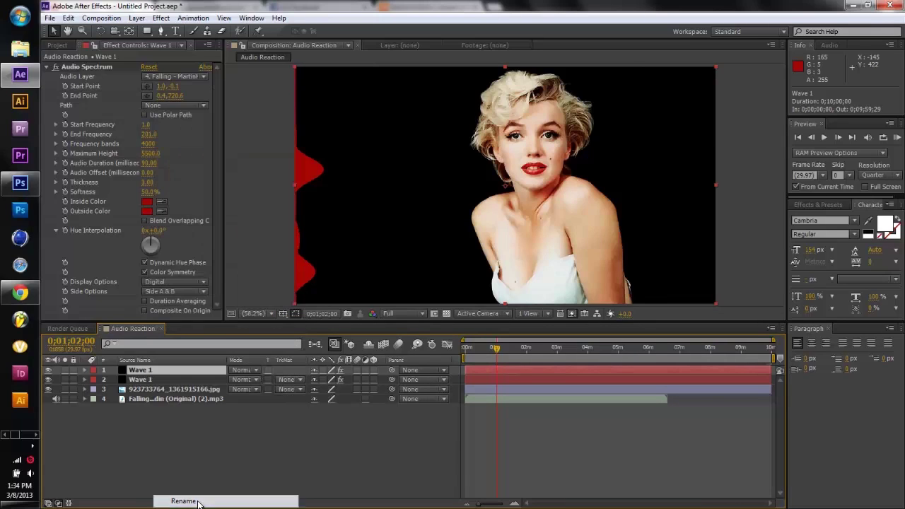
{"action": "left_click", "coordinate": [165, 370]}
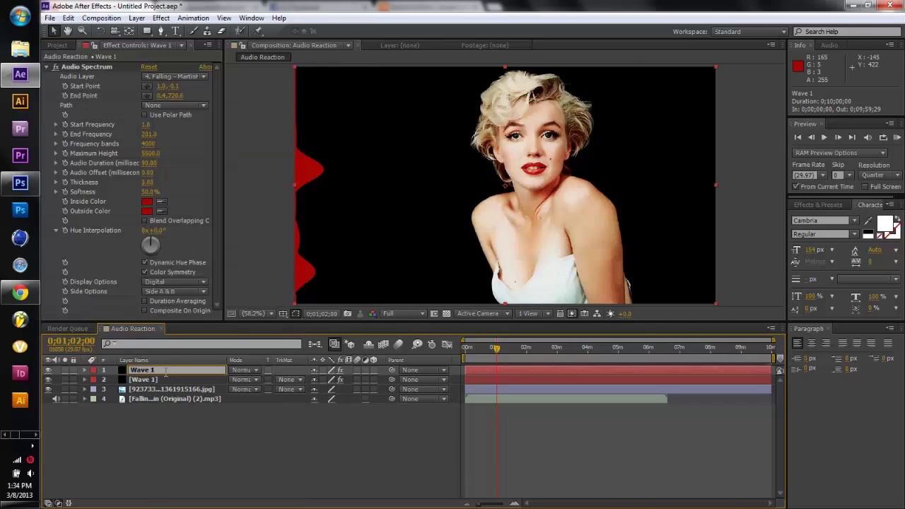
{"action": "type", "text": "2"}
{"action": "key", "text": "Return"}
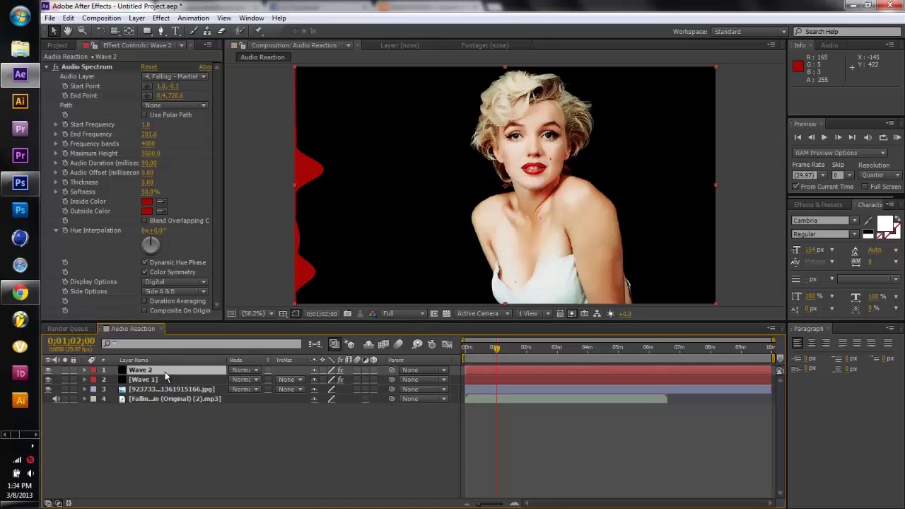
- Rename the second layer, the original spectrum solid, as Wave 1
{"action": "left_click", "coordinate": [157, 381]}
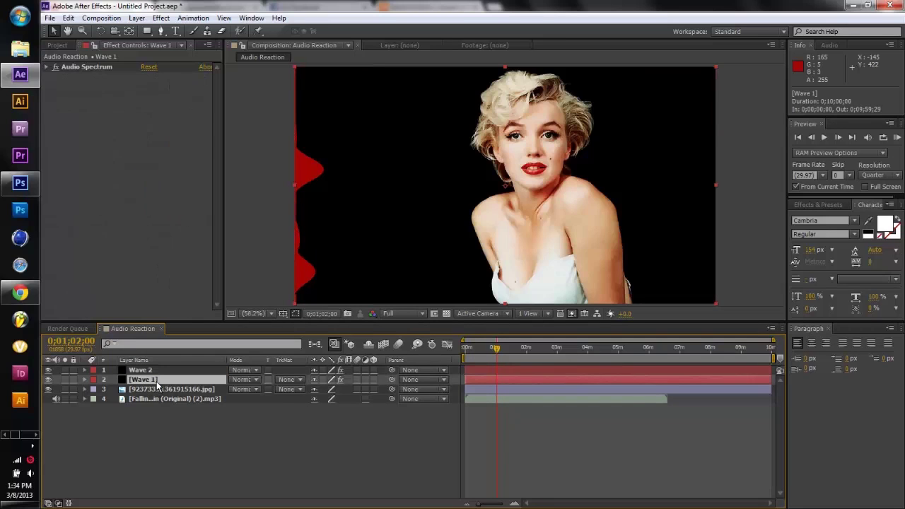
{"action": "right_click", "coordinate": [156, 386]}
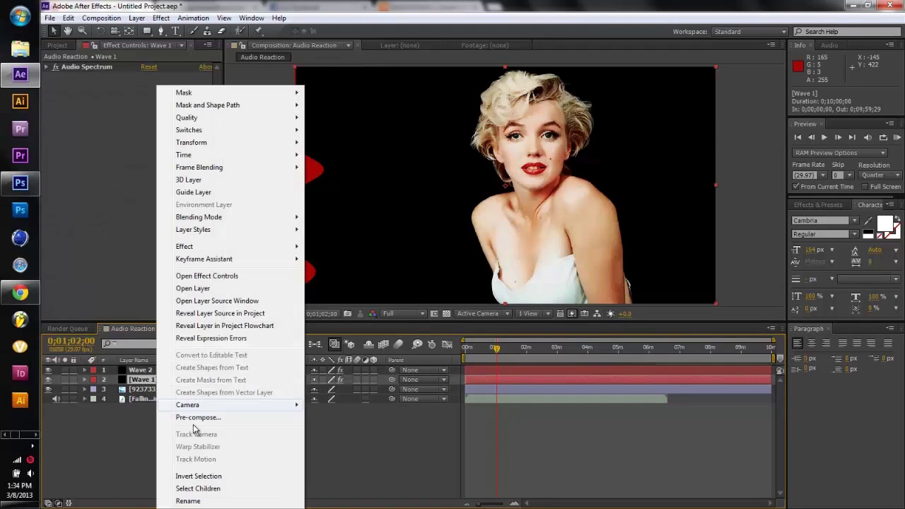
{"action": "left_click", "coordinate": [193, 501]}
{"action": "type", "text": "Wave 1"}
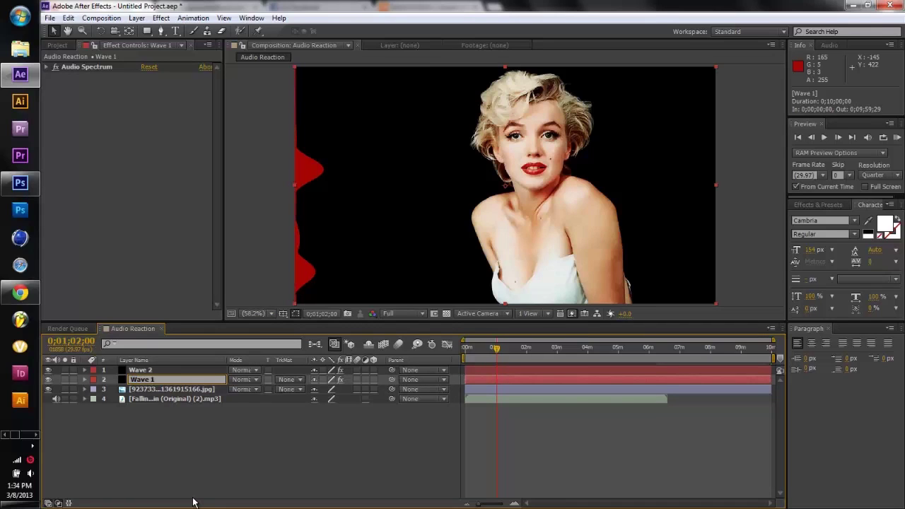
{"action": "key", "text": "Return"}
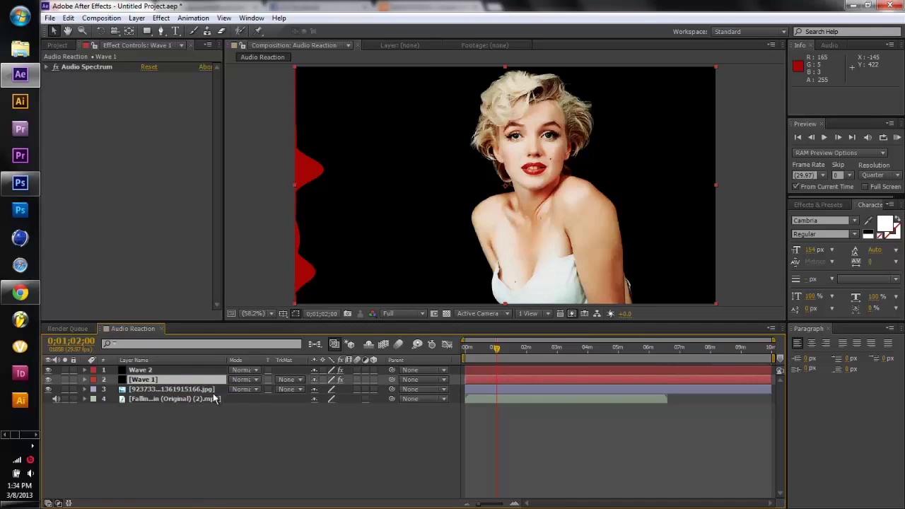
- Flip the Wave 2 layer horizontally and check both waveforms at about 0;02;38;08
{"action": "left_click", "coordinate": [187, 371]}
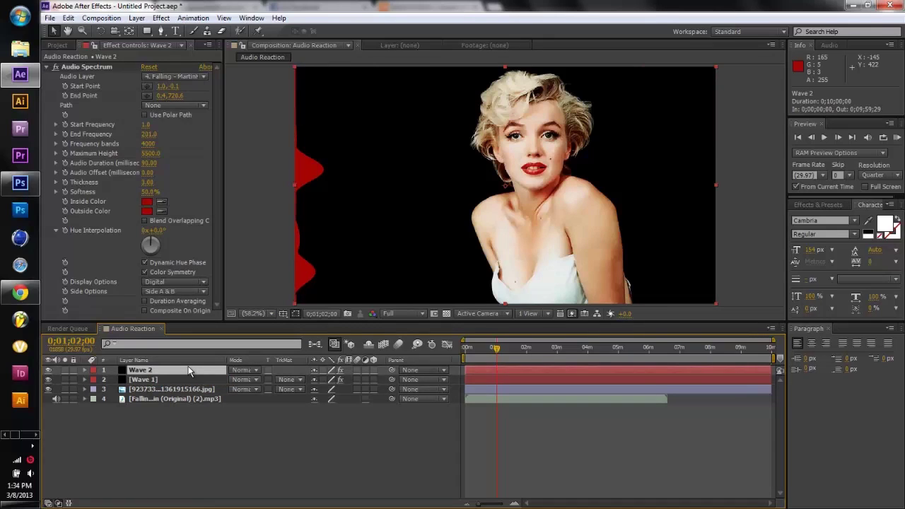
{"action": "right_click", "coordinate": [145, 371]}
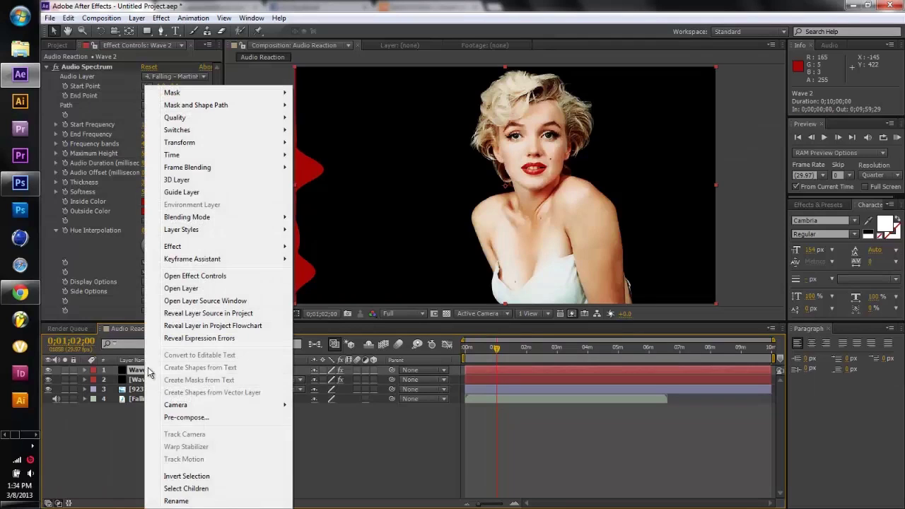
{"action": "mouse_move", "coordinate": [271, 144]}
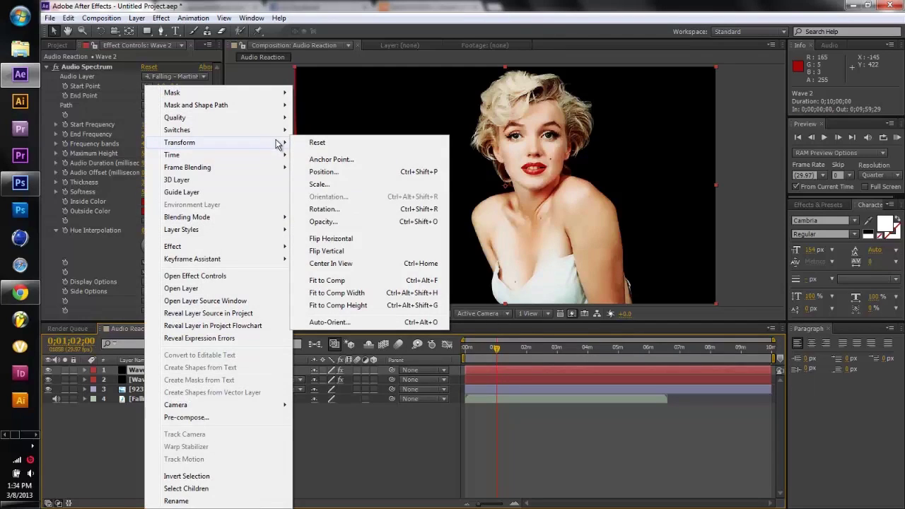
{"action": "left_click", "coordinate": [336, 238]}
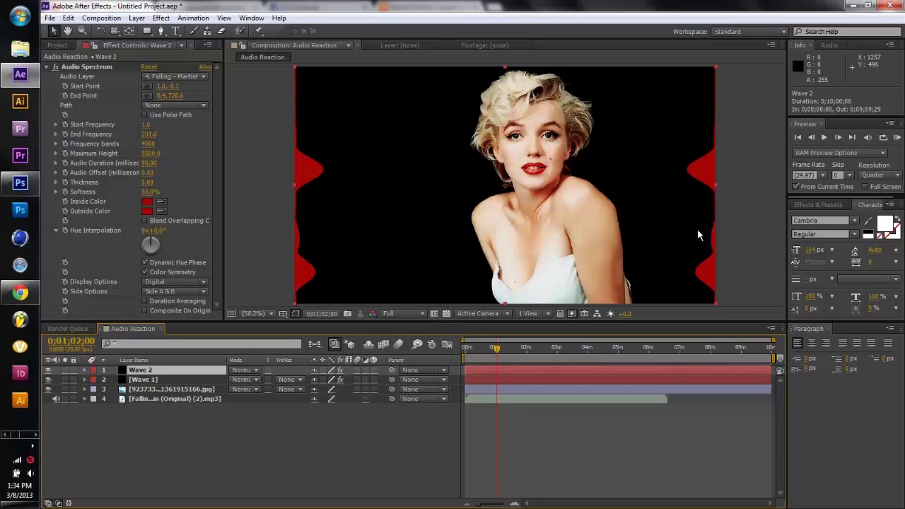
{"action": "left_click", "coordinate": [545, 348]}
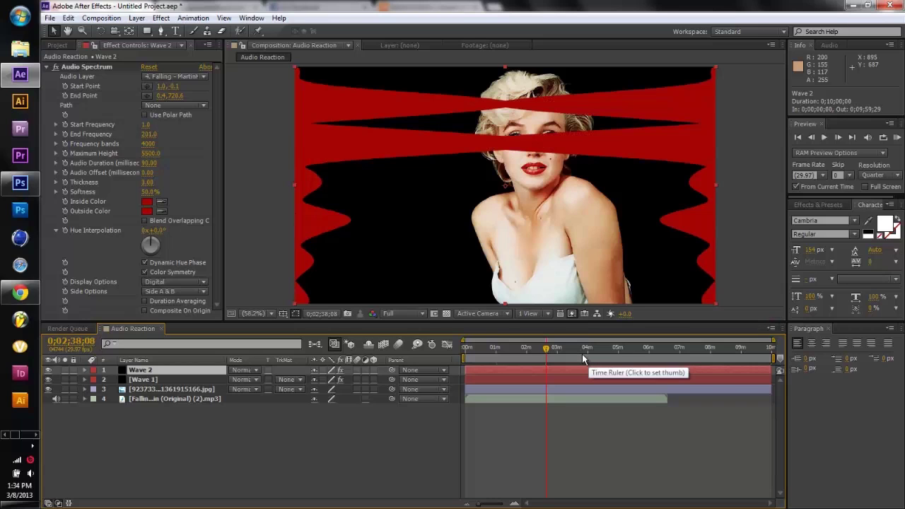
- Flip the Wave 2 layer vertically
{"action": "right_click", "coordinate": [141, 373]}
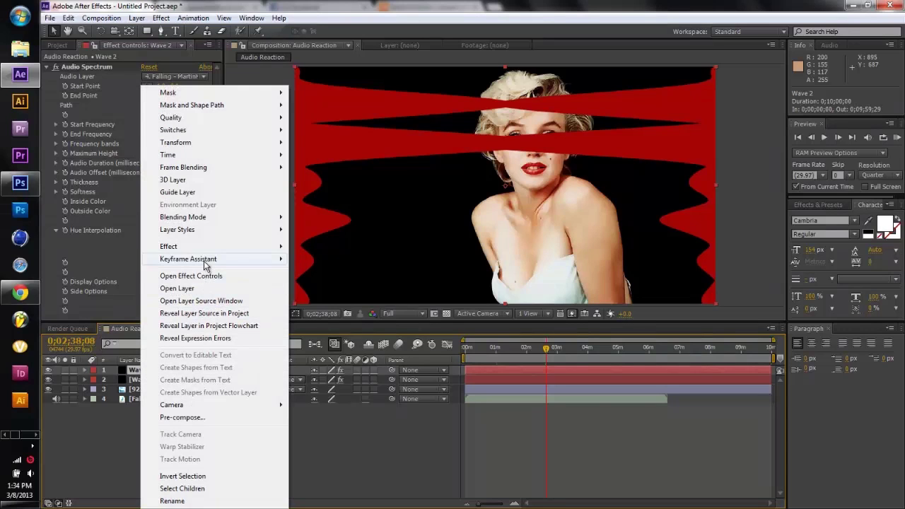
{"action": "mouse_move", "coordinate": [243, 146]}
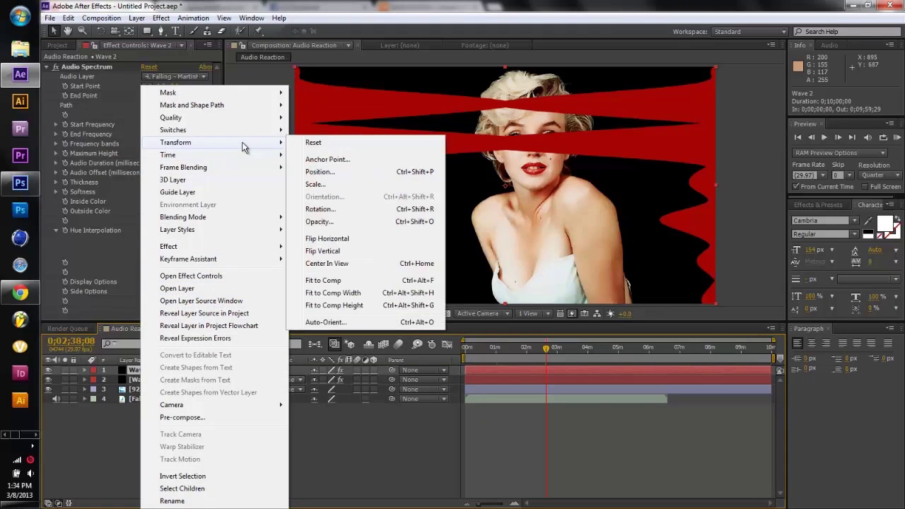
{"action": "left_click", "coordinate": [321, 252]}
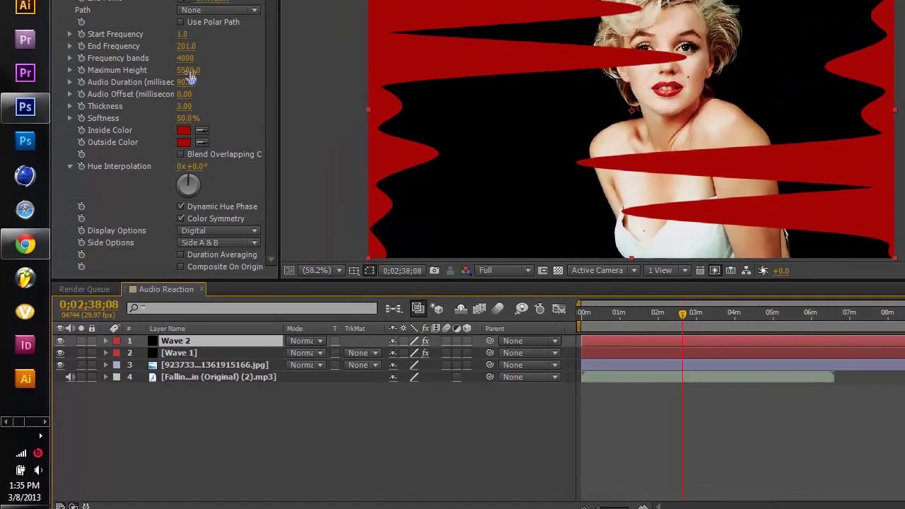
- Reduce the maximum height of Wave 2's Audio Spectrum to 1460
{"action": "left_click_drag", "start_coordinate": [190, 77], "coordinate": [3, 38]}
{"action": "left_click_drag", "start_coordinate": [190, 78], "coordinate": [100, 77]}
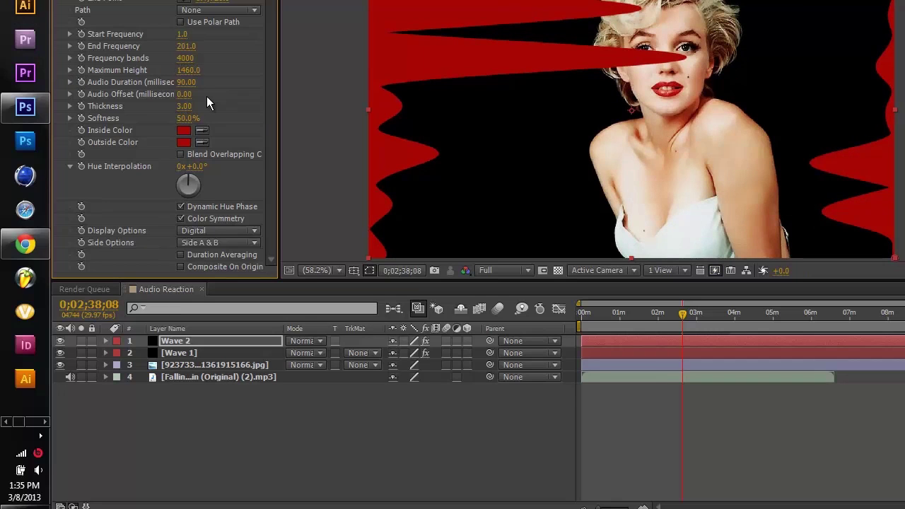
{"action": "left_click", "coordinate": [189, 70]}
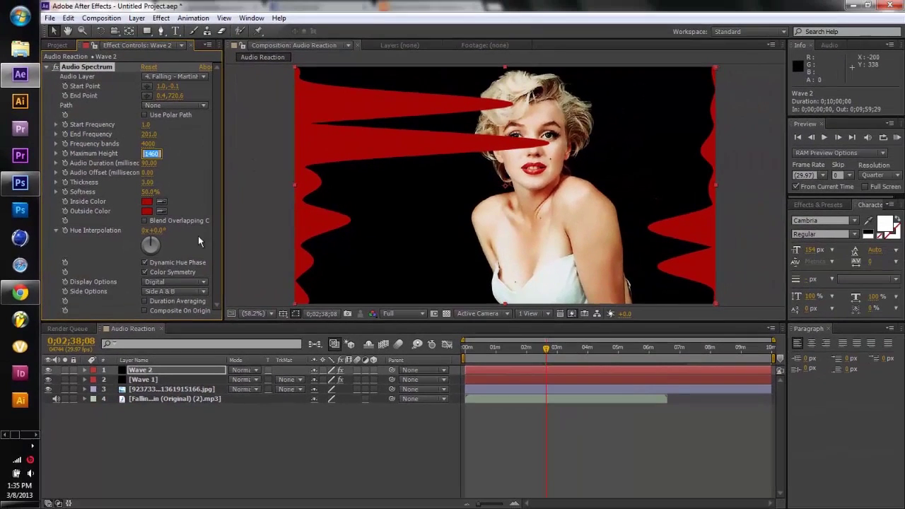
- Expand Wave 1's Audio Spectrum settings and set its maximum height to 1460
{"action": "left_click", "coordinate": [147, 381]}
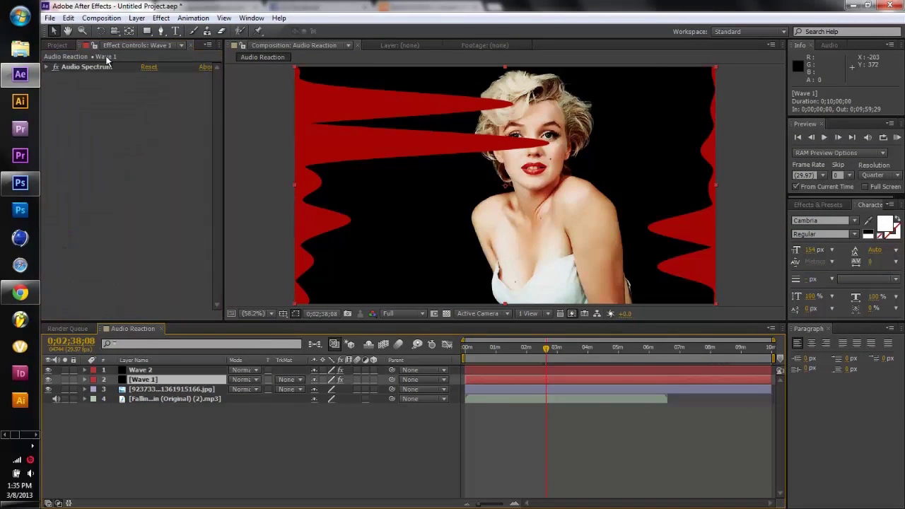
{"action": "left_click", "coordinate": [47, 68]}
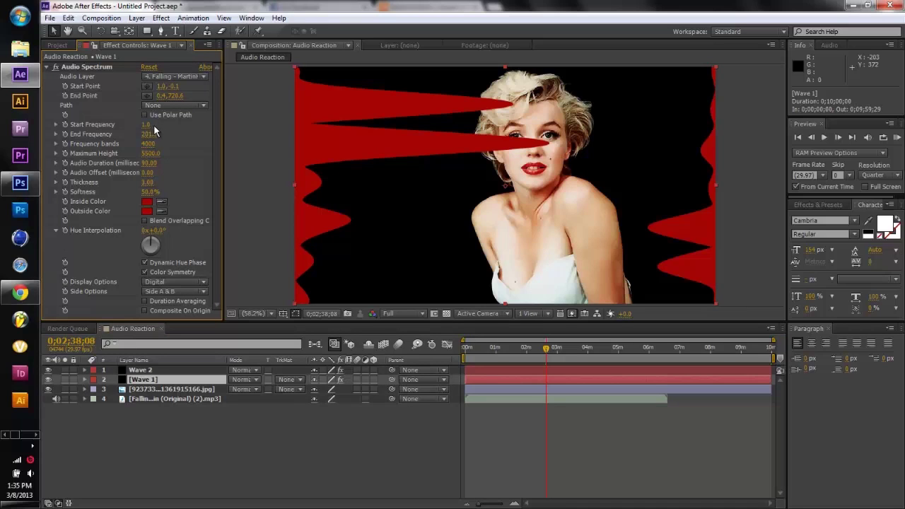
{"action": "left_click", "coordinate": [149, 153]}
{"action": "type", "text": "1000"}
{"action": "key", "text": "Return"}
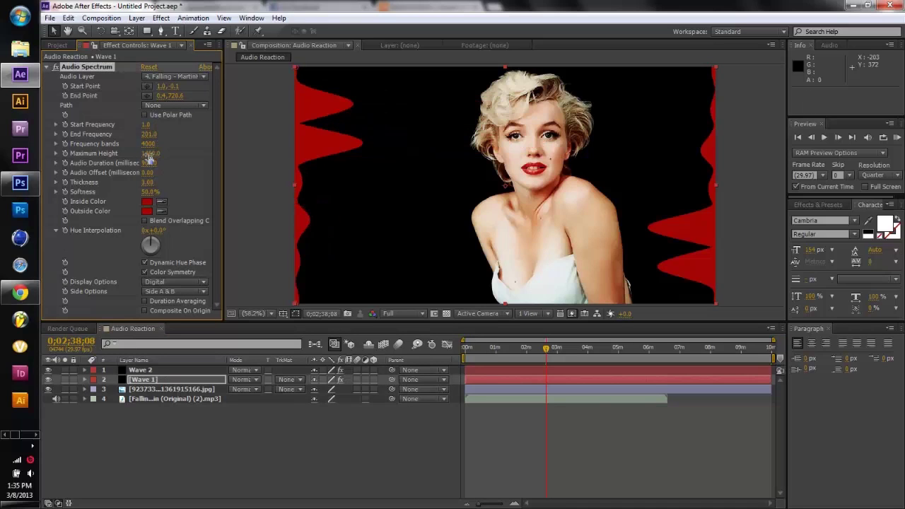
- Set the inside and outside colors of Wave 2's Audio Spectrum to white (FFFFFF)
{"action": "left_click", "coordinate": [136, 371]}
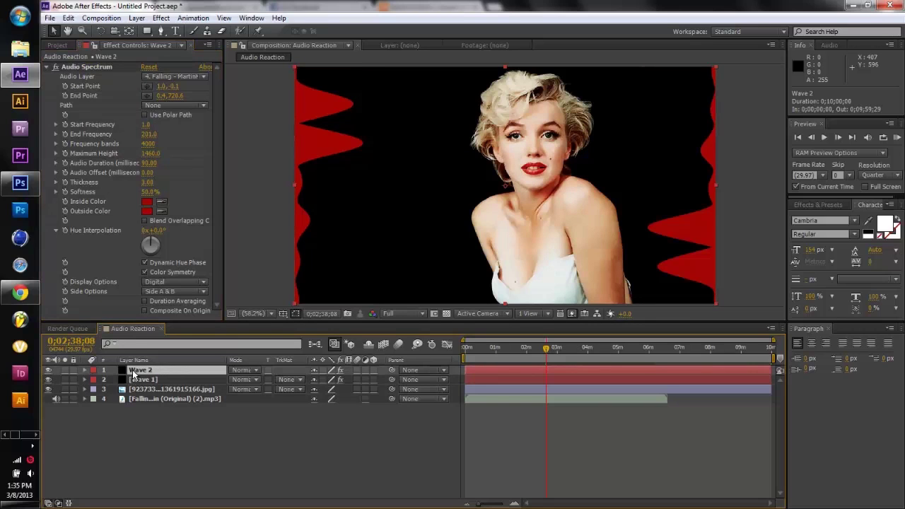
{"action": "left_click", "coordinate": [147, 201]}
{"action": "left_click_drag", "start_coordinate": [217, 271], "coordinate": [129, 184]}
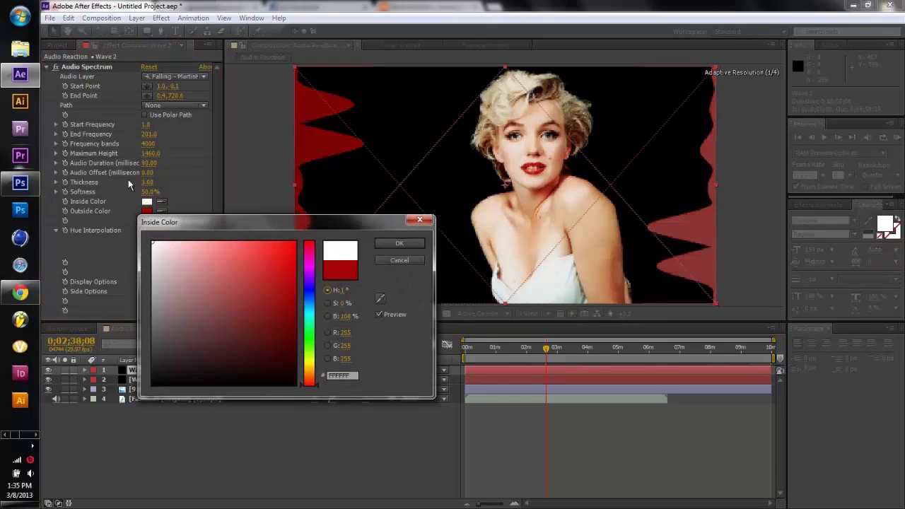
{"action": "left_click", "coordinate": [390, 243]}
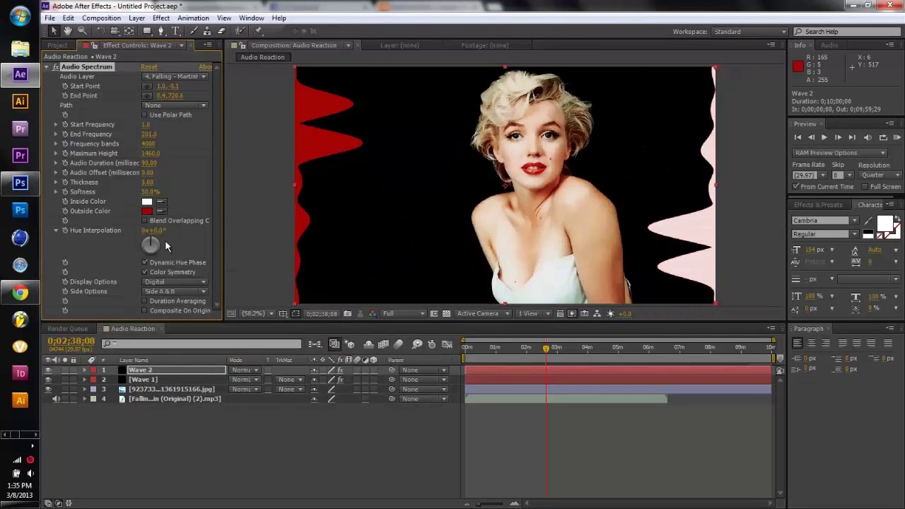
{"action": "left_click", "coordinate": [146, 210]}
{"action": "left_click_drag", "start_coordinate": [235, 265], "coordinate": [2, 110]}
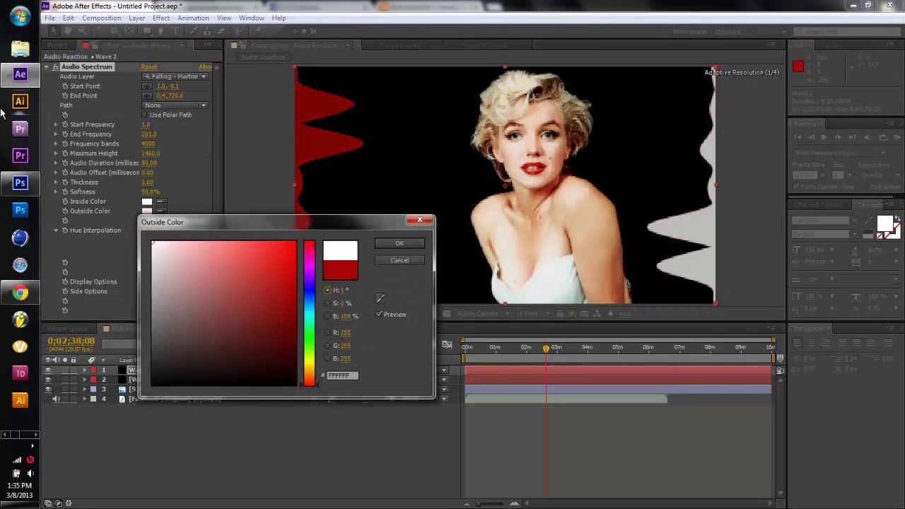
{"action": "left_click", "coordinate": [402, 245]}
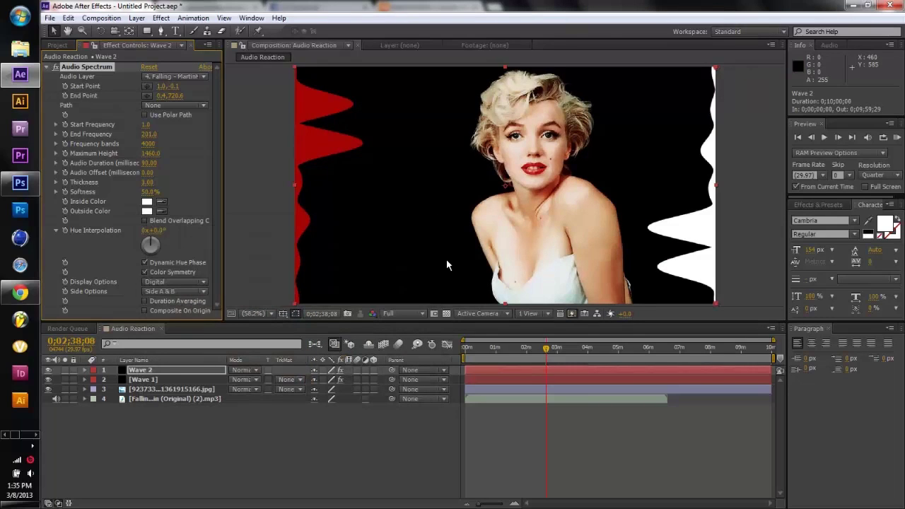
- Preview both waveforms at about 0;05;08;26, 0;02;47;04 and 0;00;39;24, then return the playhead to 0;02;44;27
{"action": "key", "text": "space"}
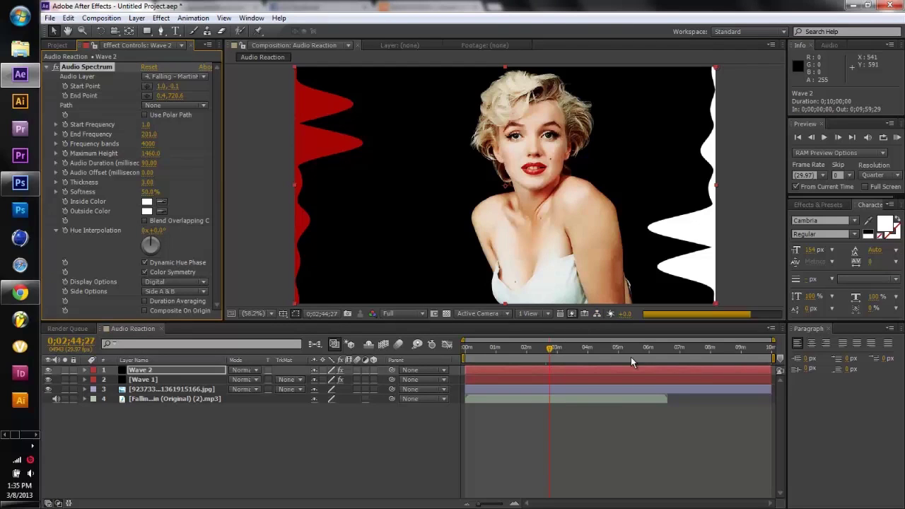
{"action": "left_click", "coordinate": [621, 359]}
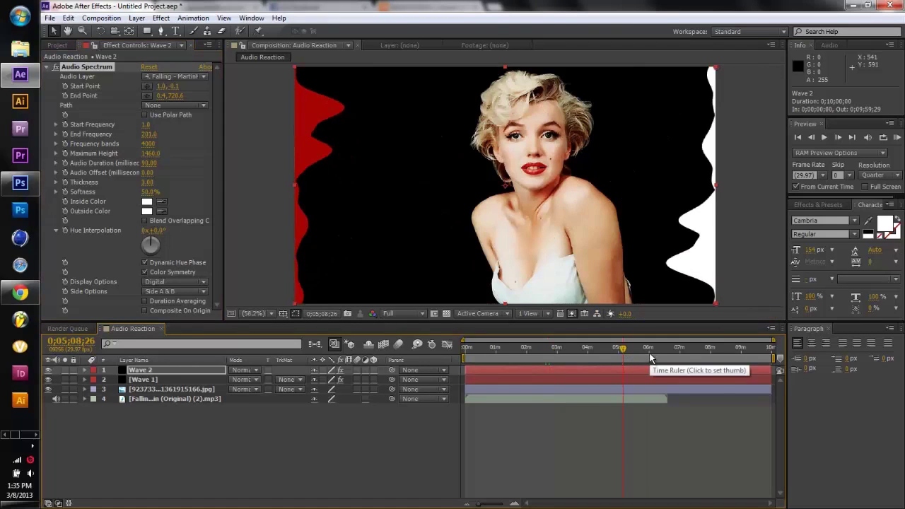
{"action": "left_click", "coordinate": [550, 359]}
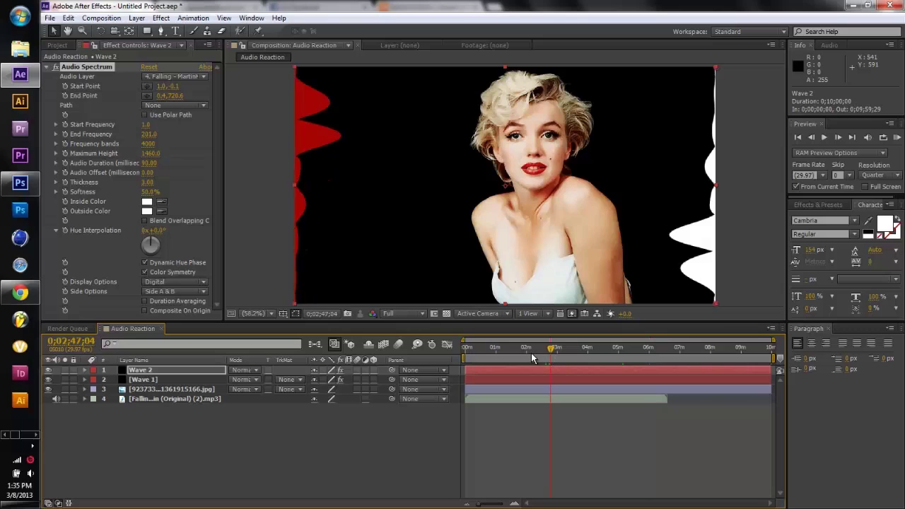
{"action": "left_click", "coordinate": [485, 353]}
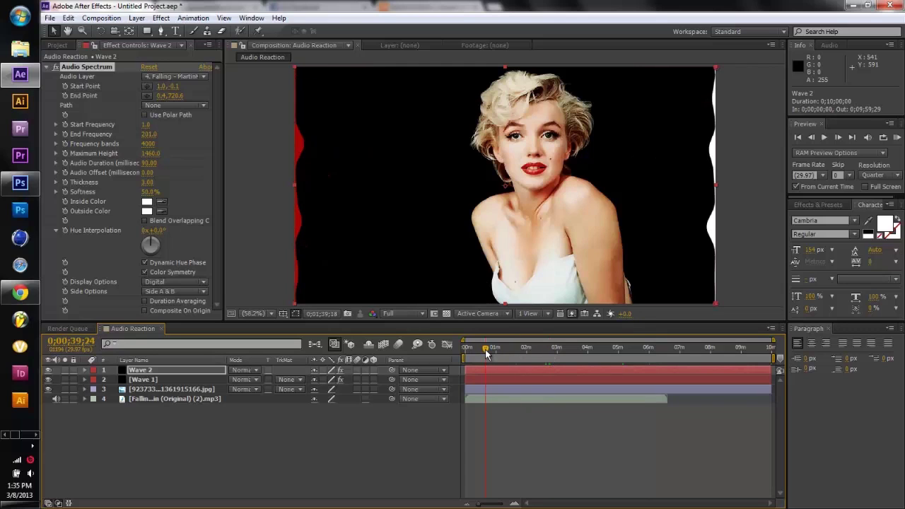
{"action": "left_click", "coordinate": [478, 353]}
{"action": "left_click_drag", "start_coordinate": [473, 351], "coordinate": [549, 351]}
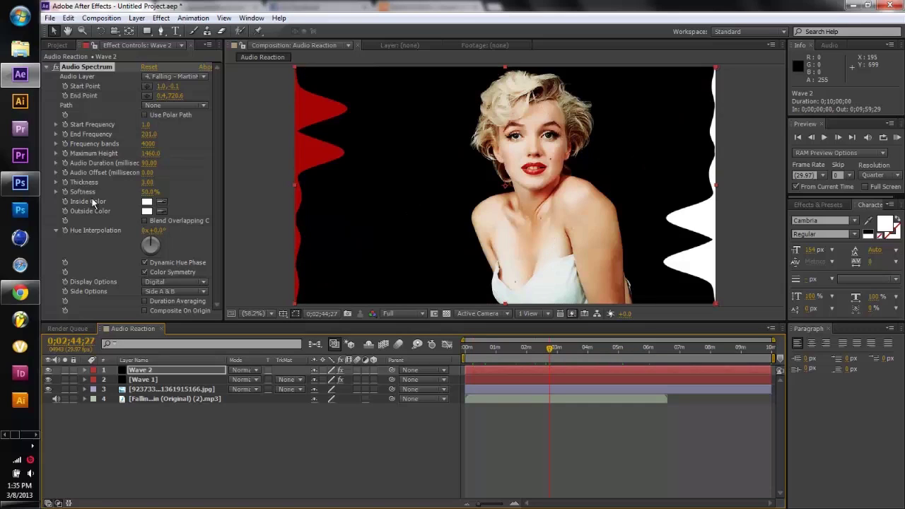
- Set the frequency bands of Wave 2's Audio Spectrum to 100
{"action": "left_click", "coordinate": [148, 144]}
{"action": "type", "text": "70"}
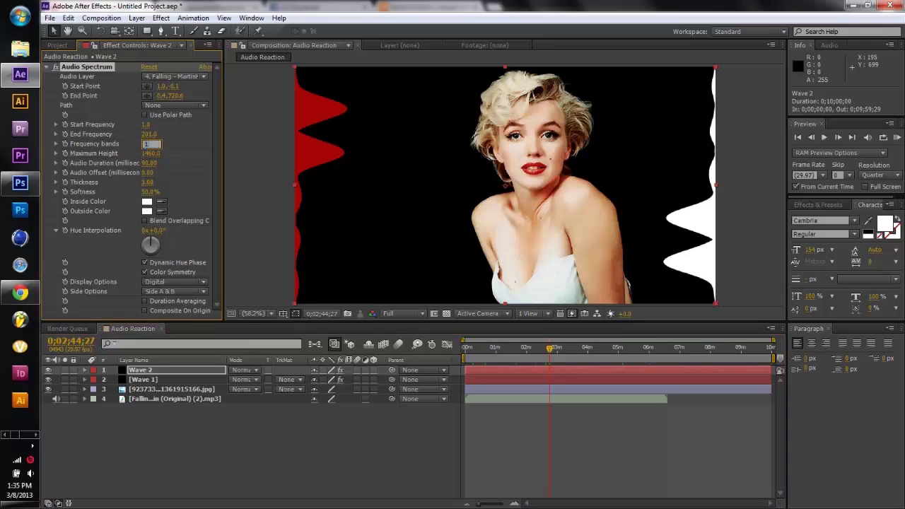
{"action": "key", "text": "Return"}
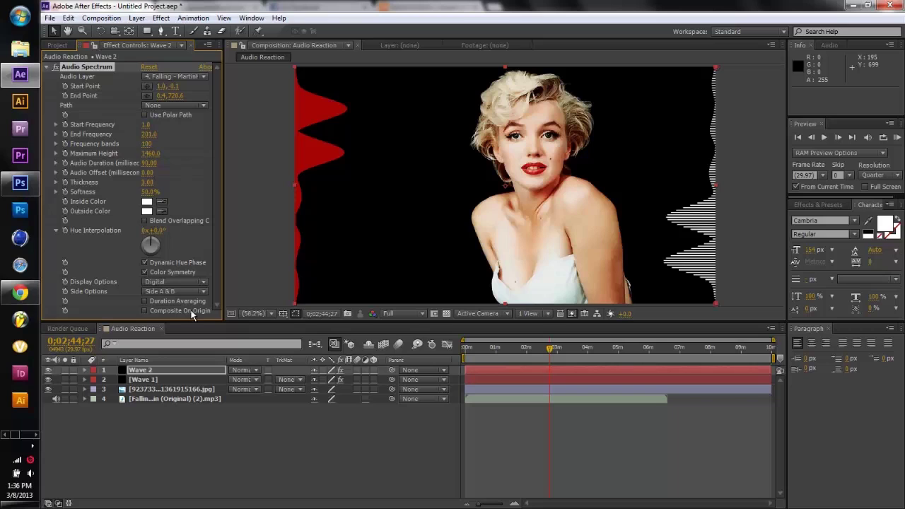
- Set the frequency bands of Wave 1's Audio Spectrum to 100
{"action": "left_click", "coordinate": [142, 379]}
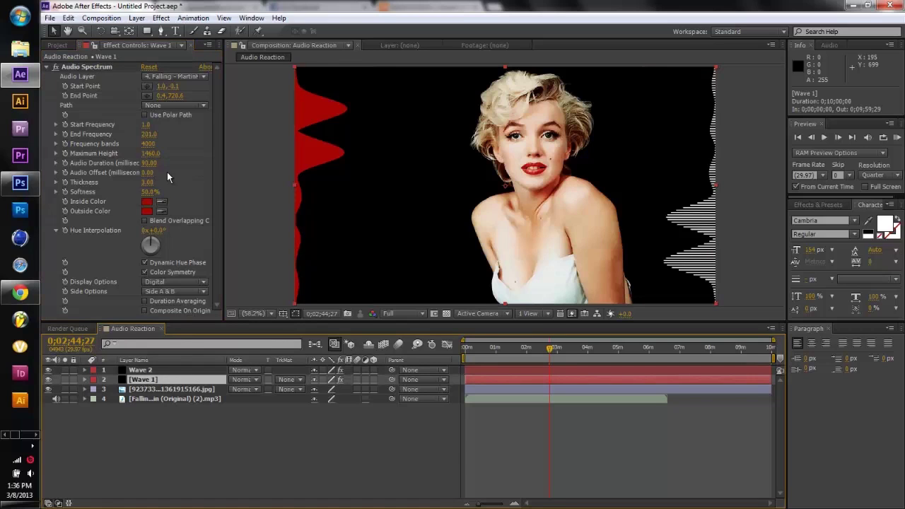
{"action": "left_click", "coordinate": [150, 143]}
{"action": "type", "text": "100"}
{"action": "key", "text": "Return"}
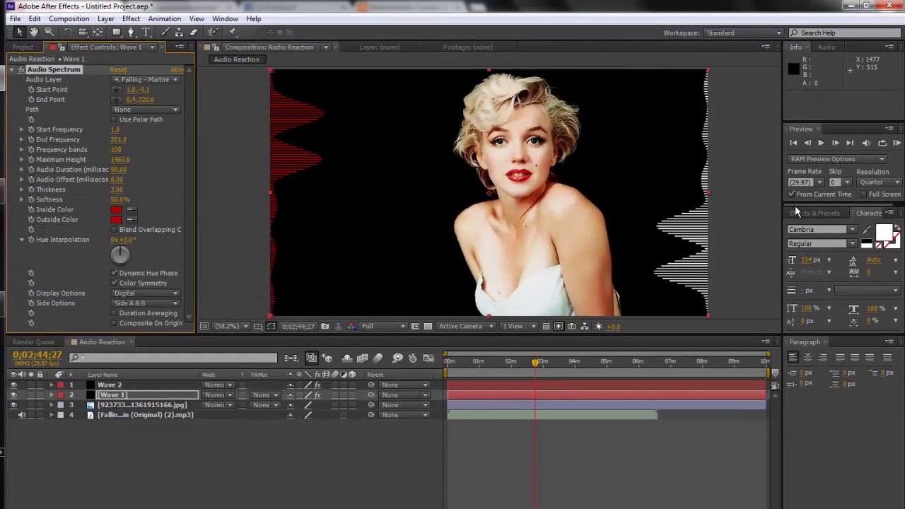
- Find the Stylize Glow effect and apply it to the Wave 1 layer
{"action": "left_click", "coordinate": [795, 212]}
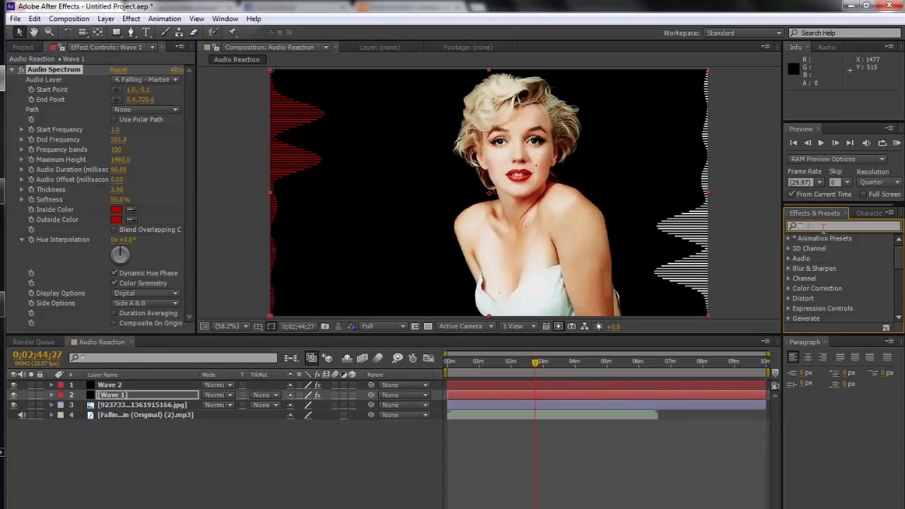
{"action": "type", "text": "glow"}
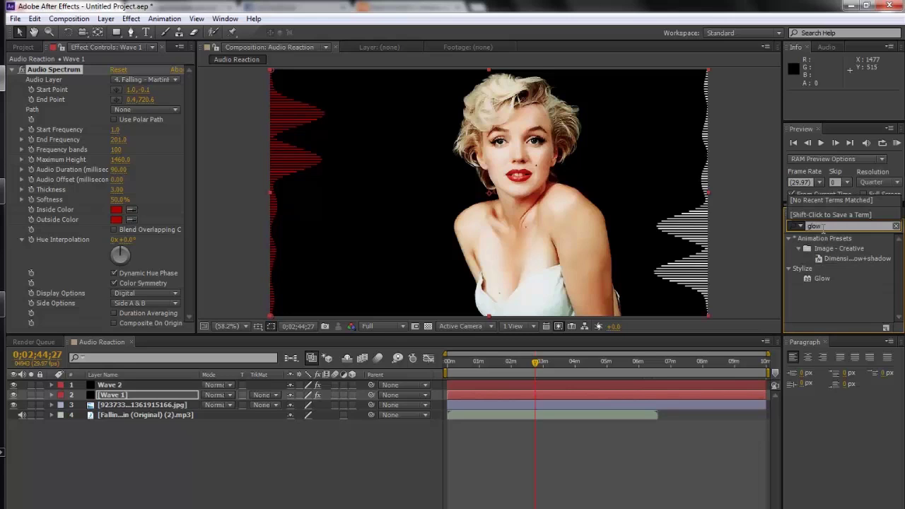
{"action": "left_click", "coordinate": [825, 279]}
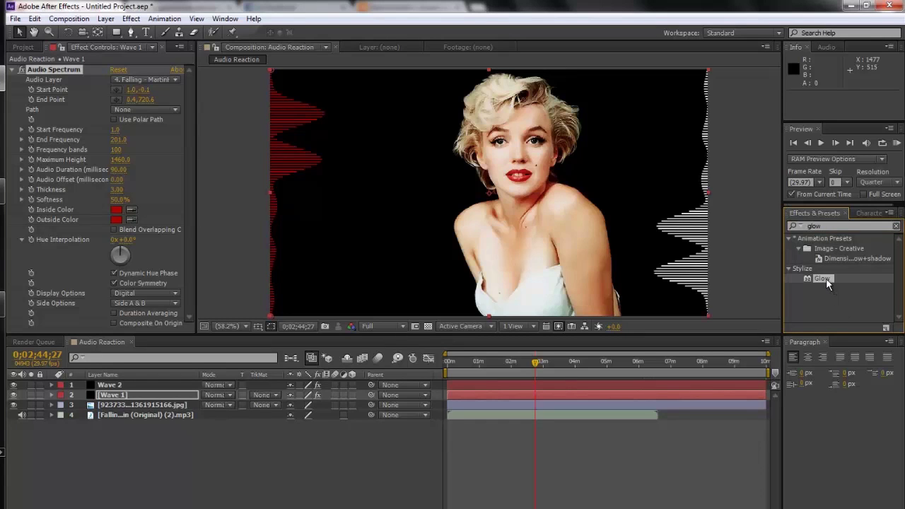
{"action": "left_click_drag", "start_coordinate": [828, 282], "coordinate": [123, 401]}
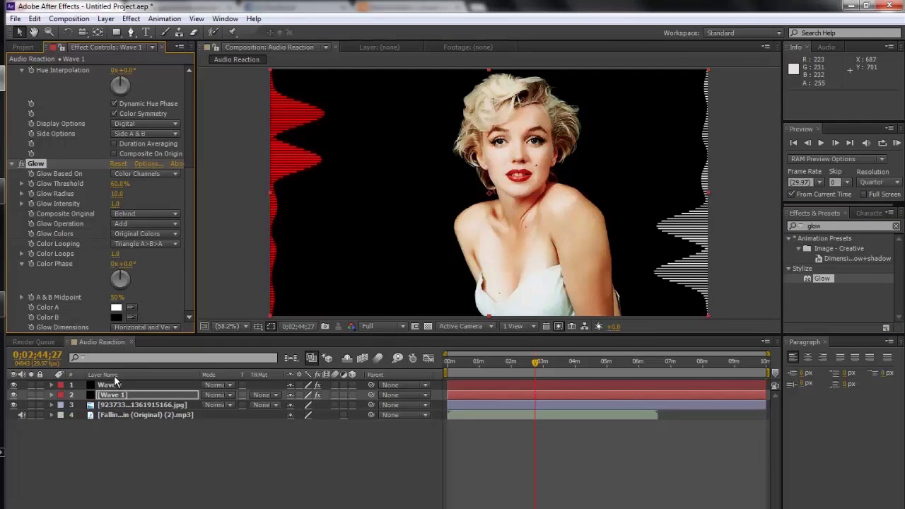
- Try different Glow Threshold, Glow Radius and Glow Intensity values on the Wave 1 layer
{"action": "left_click", "coordinate": [117, 394]}
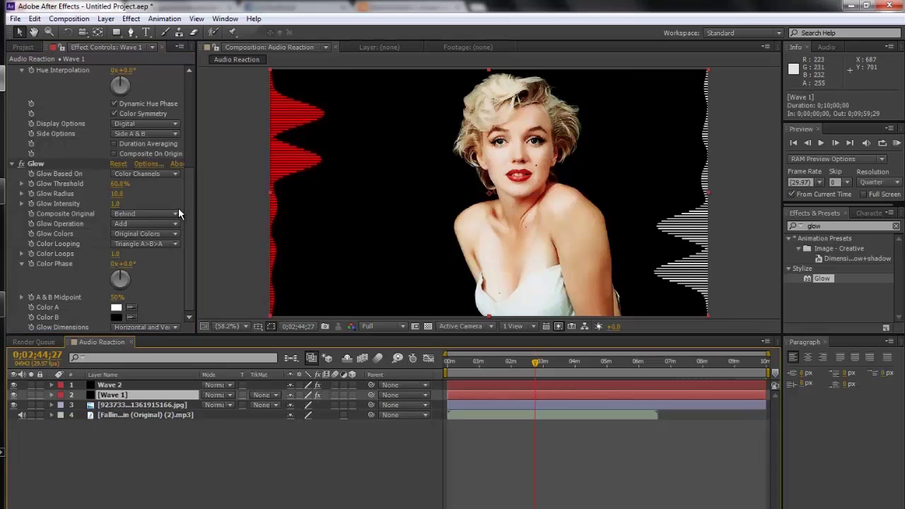
{"action": "left_click_drag", "start_coordinate": [116, 184], "coordinate": [205, 202]}
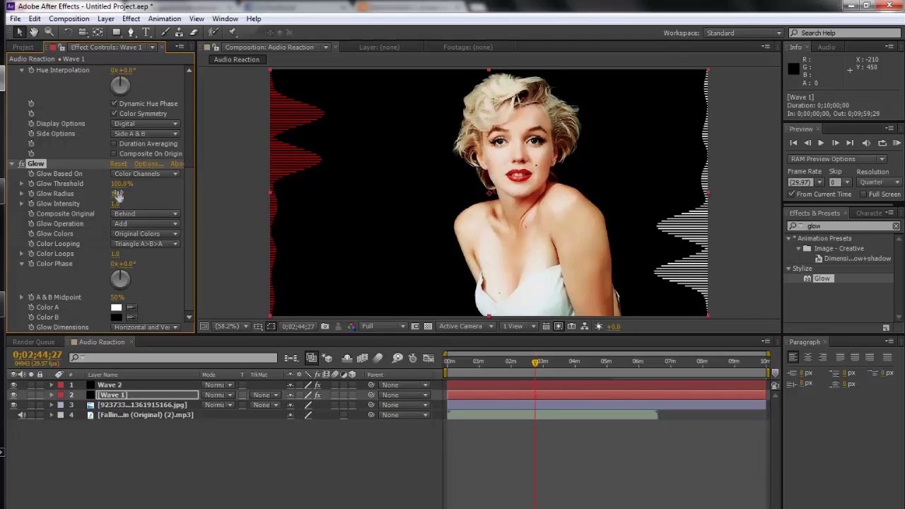
{"action": "left_click_drag", "start_coordinate": [118, 195], "coordinate": [138, 192]}
{"action": "left_click_drag", "start_coordinate": [115, 204], "coordinate": [224, 204]}
{"action": "mouse_move", "coordinate": [119, 184]}
{"action": "left_mouse_down"}
{"action": "mouse_move", "coordinate": [99, 192]}
{"action": "mouse_move", "coordinate": [122, 188]}
{"action": "mouse_move", "coordinate": [103, 183]}
{"action": "mouse_move", "coordinate": [111, 186]}
{"action": "left_mouse_up"}
- Delete the Glow effect from the Wave 1 layer and clear the effects search
{"action": "key", "text": "Delete"}
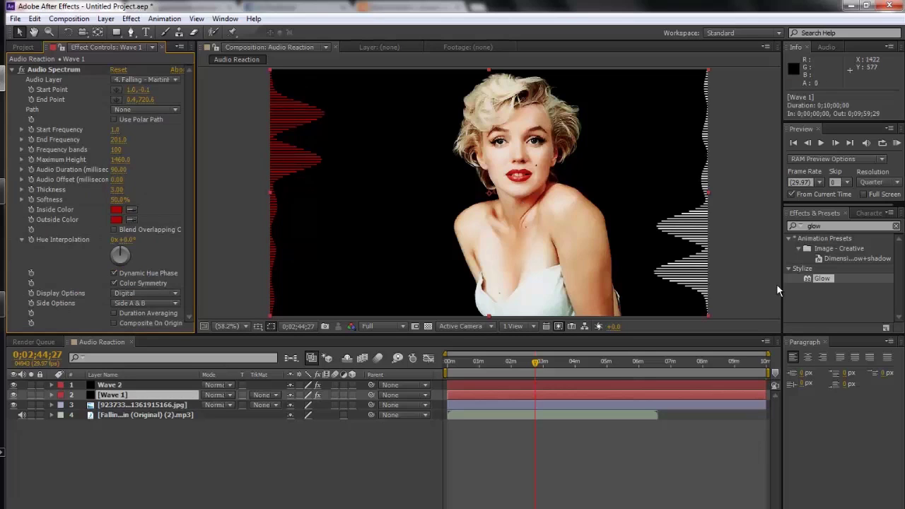
{"action": "left_click", "coordinate": [895, 225]}
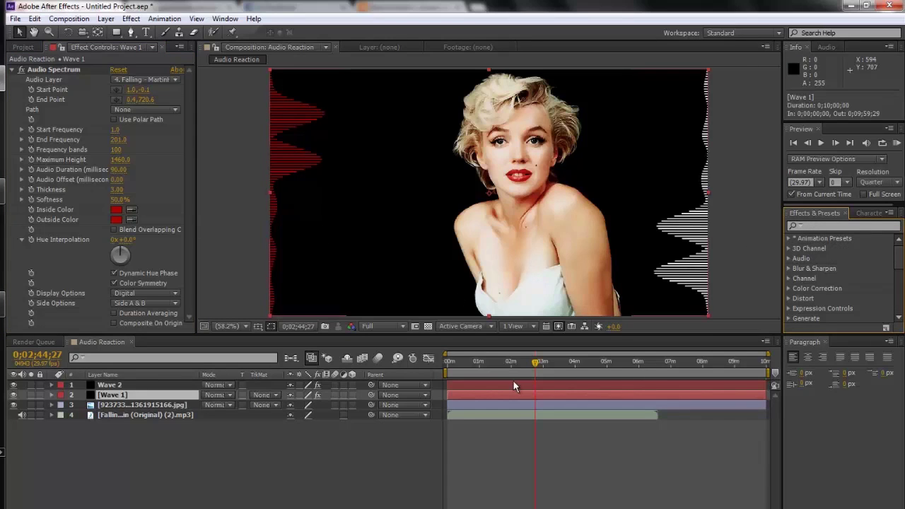
- Preview both waveforms at 0;05;07;23 and 0;01;29;19 in the Audio Reaction composition
{"action": "left_click", "coordinate": [571, 361]}
{"action": "left_click", "coordinate": [610, 361]}
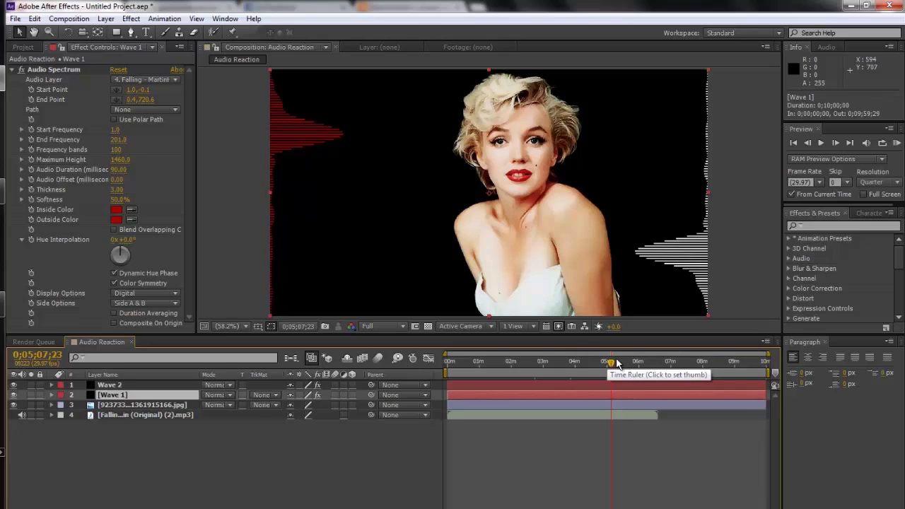
{"action": "left_click_drag", "start_coordinate": [612, 362], "coordinate": [496, 372]}
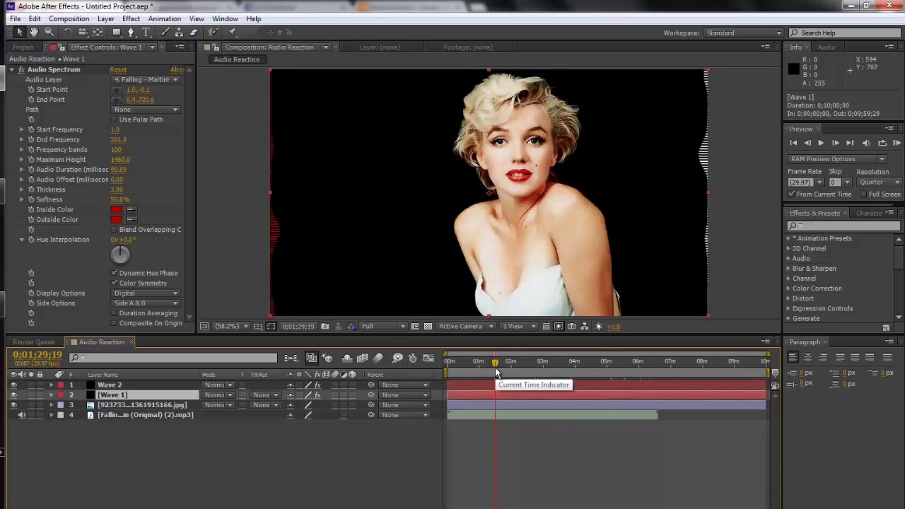
- Create a new composition with the default name and settings and close its timeline
{"action": "left_click", "coordinate": [69, 18]}
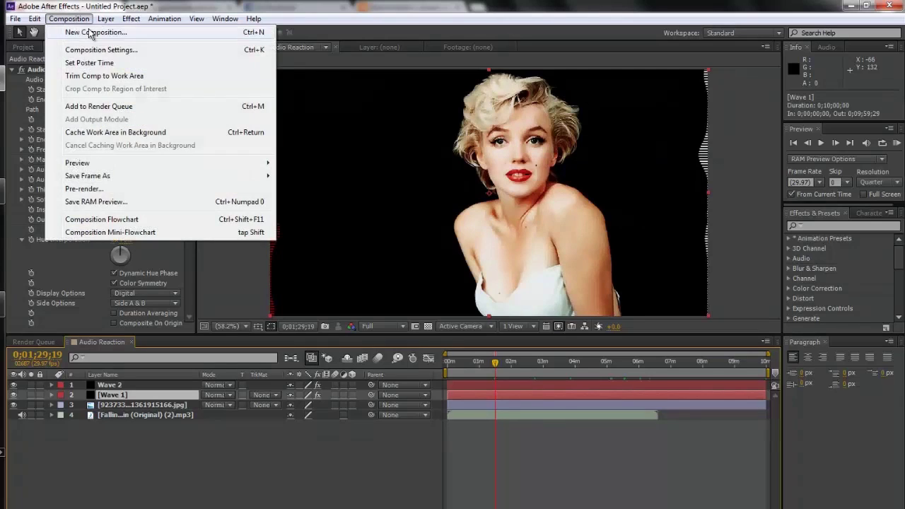
{"action": "left_click", "coordinate": [97, 33]}
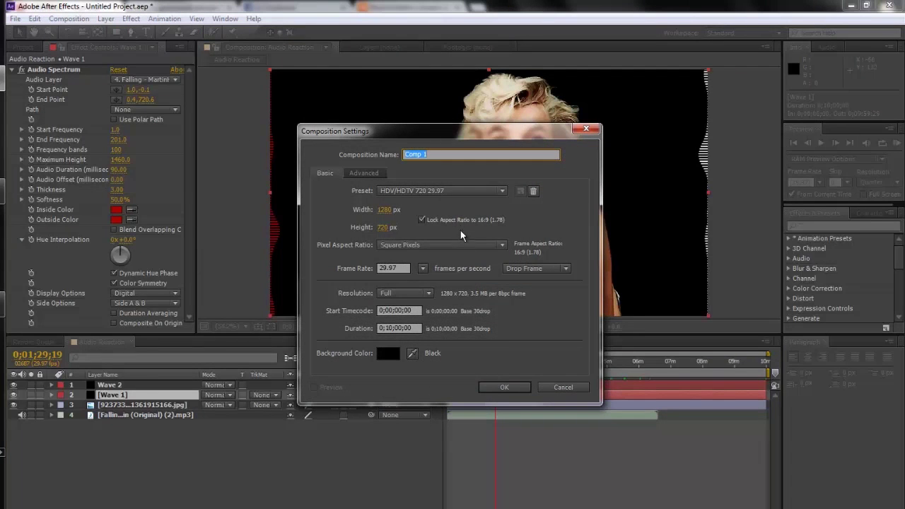
{"action": "left_click", "coordinate": [503, 387]}
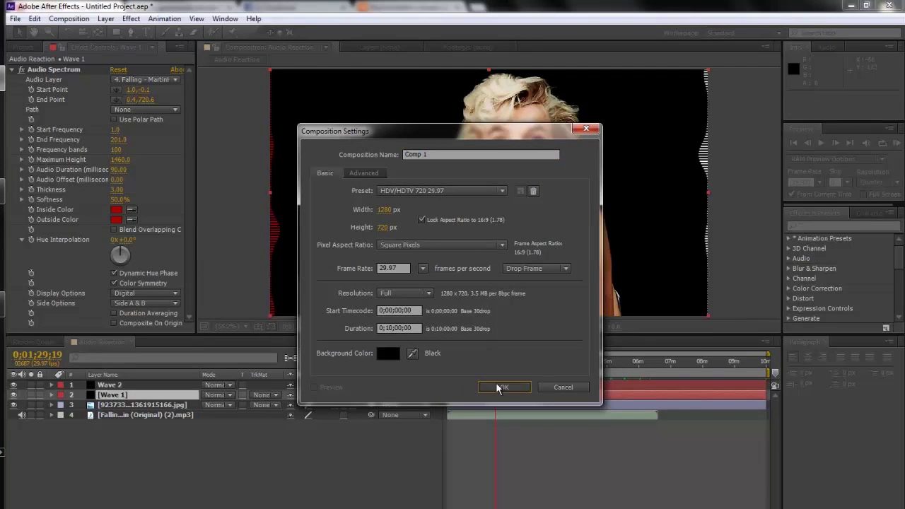
{"action": "right_click", "coordinate": [150, 339]}
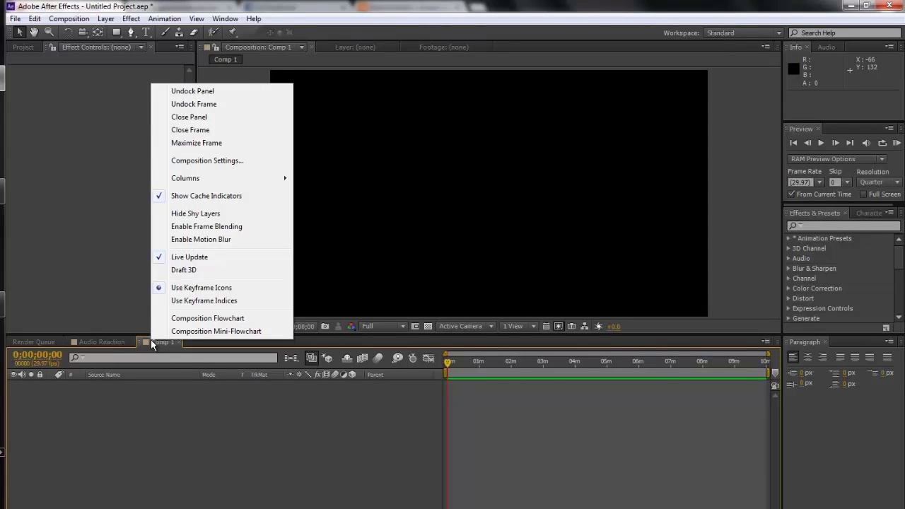
{"action": "left_click", "coordinate": [150, 339]}
{"action": "left_click", "coordinate": [179, 342]}
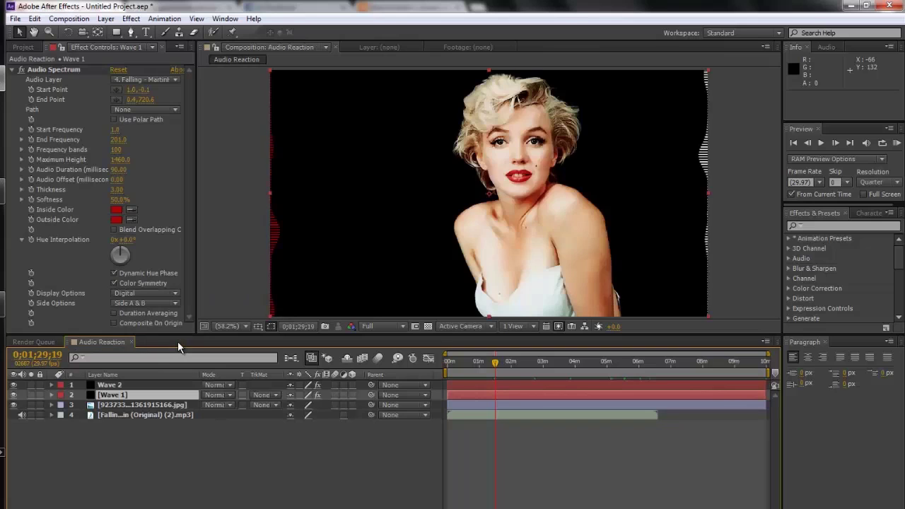
- Create a new composition named Final with the HDV/HDTV 720 29.97 settings
{"action": "left_click", "coordinate": [69, 18]}
{"action": "left_click", "coordinate": [70, 31]}
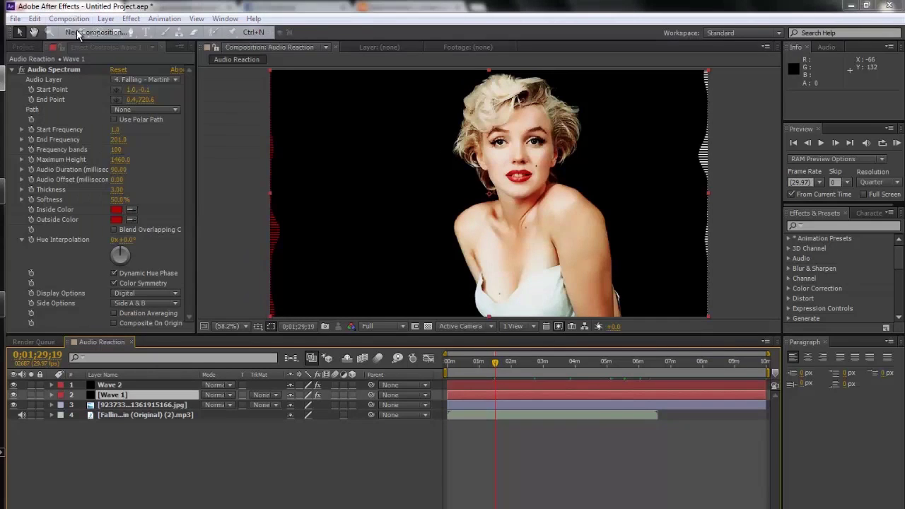
{"action": "type", "text": "Final"}
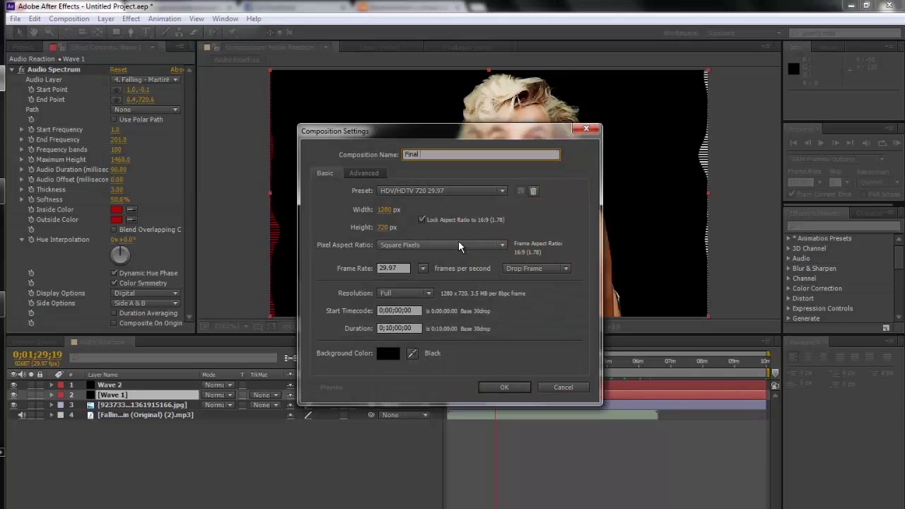
{"action": "key", "text": "Return"}
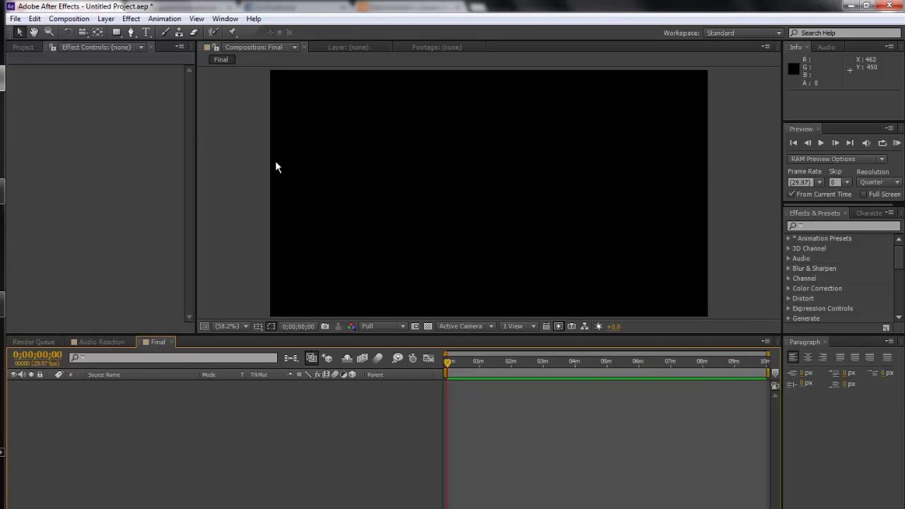
- Add the Audio Reaction composition as a layer in the Final composition
{"action": "left_click", "coordinate": [28, 49]}
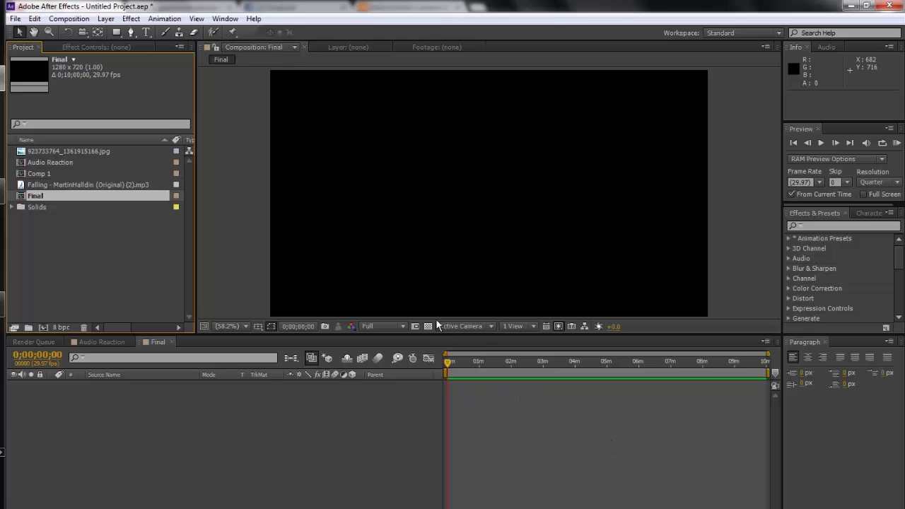
{"action": "left_click", "coordinate": [69, 19]}
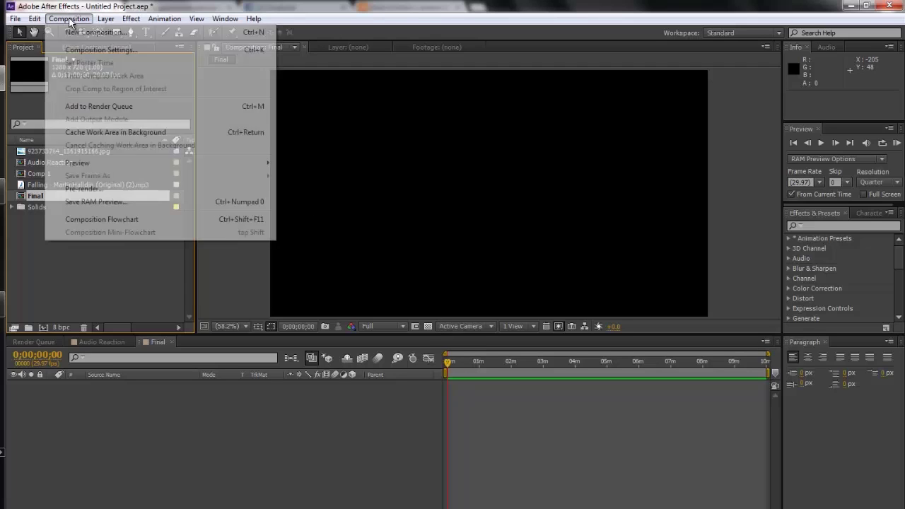
{"action": "left_click", "coordinate": [68, 19]}
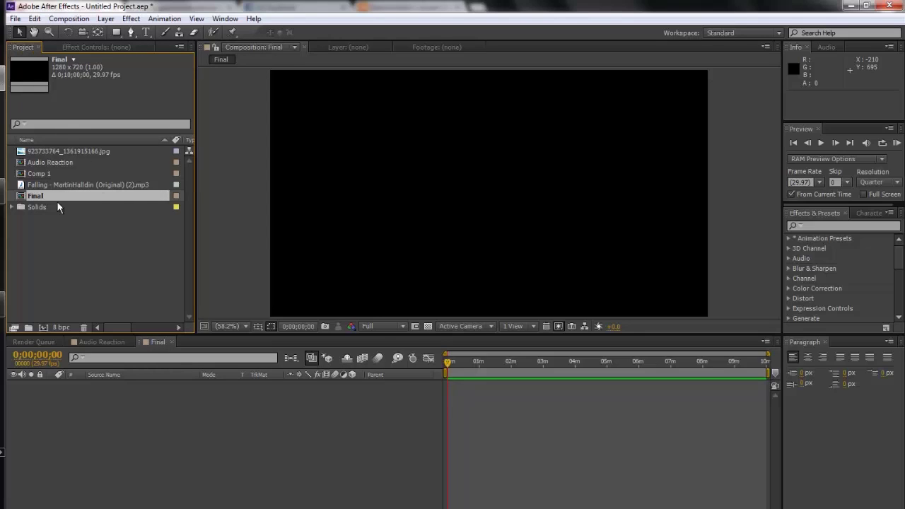
{"action": "left_click_drag", "start_coordinate": [37, 164], "coordinate": [97, 404]}
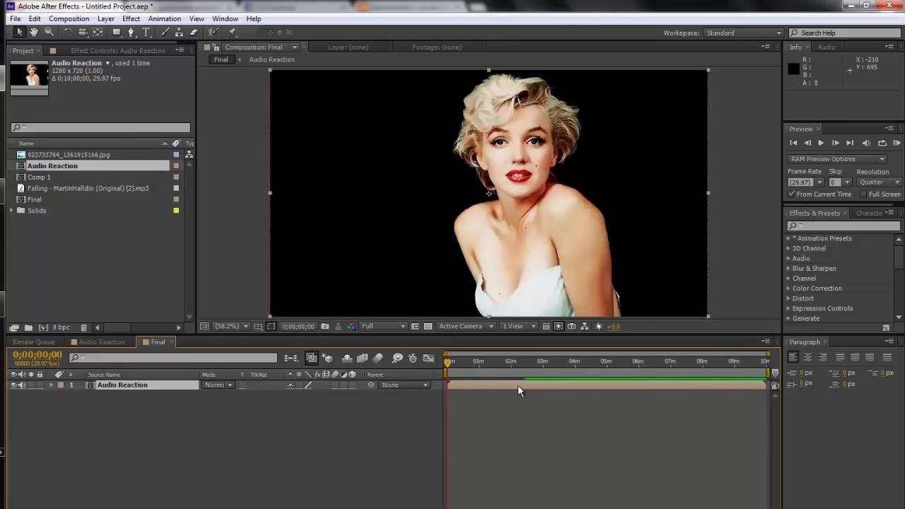
- Preview the nested layer in Final at 0;03;31;13, 0;06;48;14 and 0;02;27;07
{"action": "left_click", "coordinate": [559, 361]}
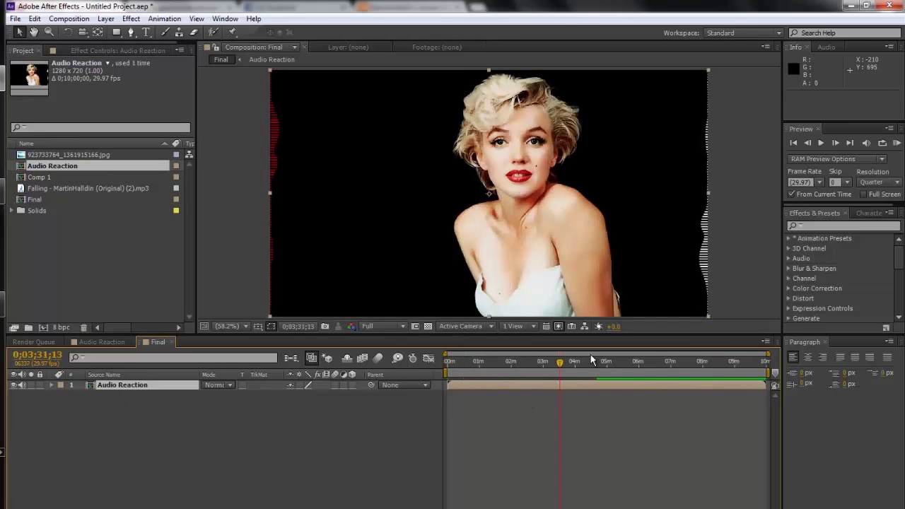
{"action": "left_click", "coordinate": [664, 360]}
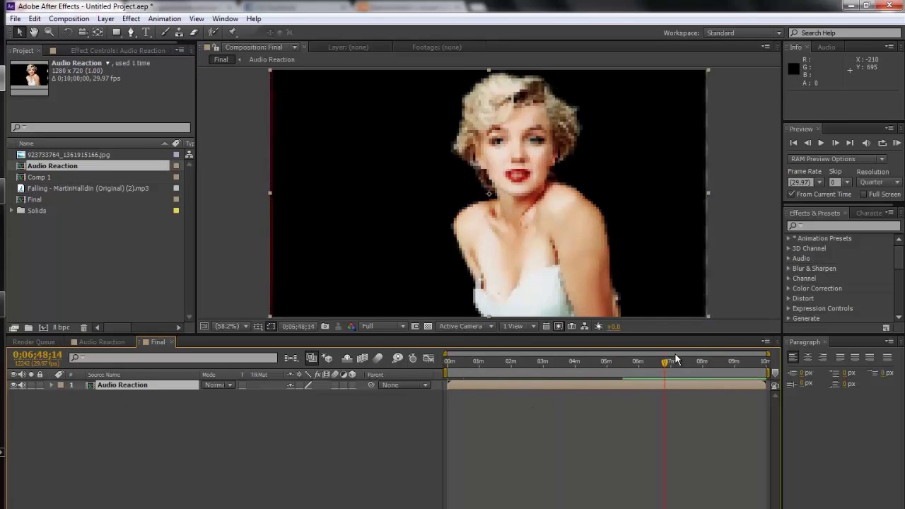
{"action": "left_click", "coordinate": [525, 363]}
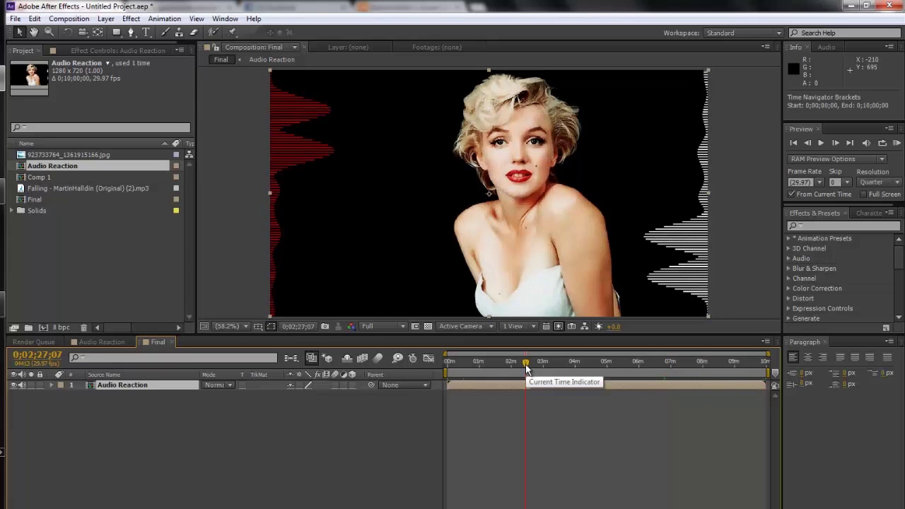
- Place the playhead at the end of the Falling track in Audio Reaction, at 0;06;36;09, and return to the Final composition
{"action": "left_click", "coordinate": [92, 343]}
{"action": "left_click_drag", "start_coordinate": [573, 373], "coordinate": [598, 374]}
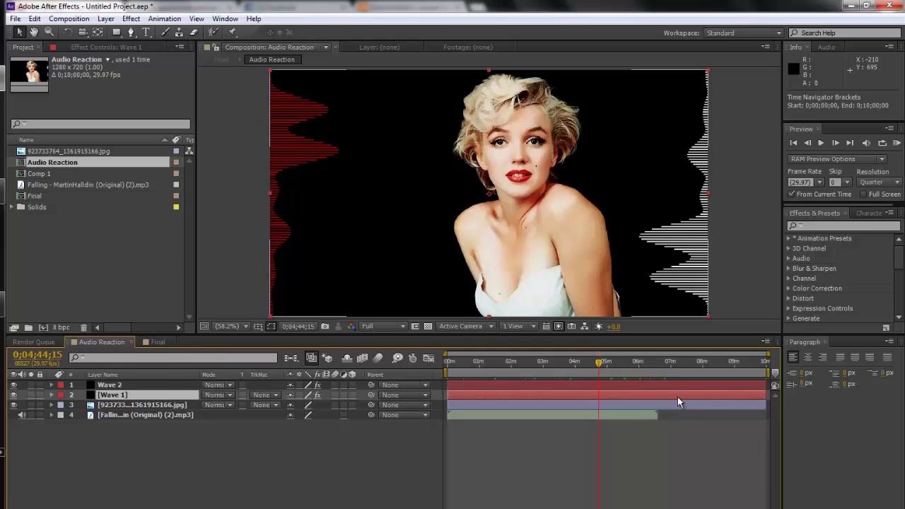
{"action": "left_click_drag", "start_coordinate": [654, 372], "coordinate": [659, 373]}
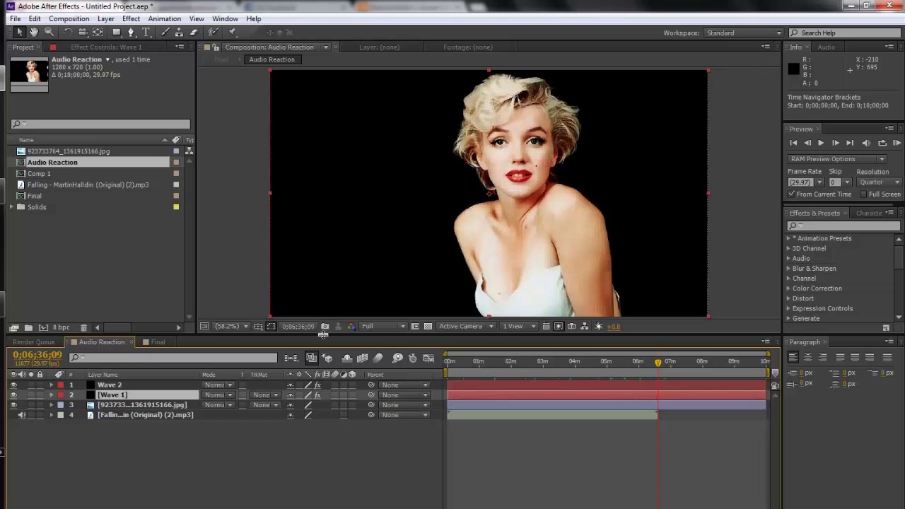
{"action": "left_click", "coordinate": [148, 344]}
{"action": "left_click", "coordinate": [156, 344]}
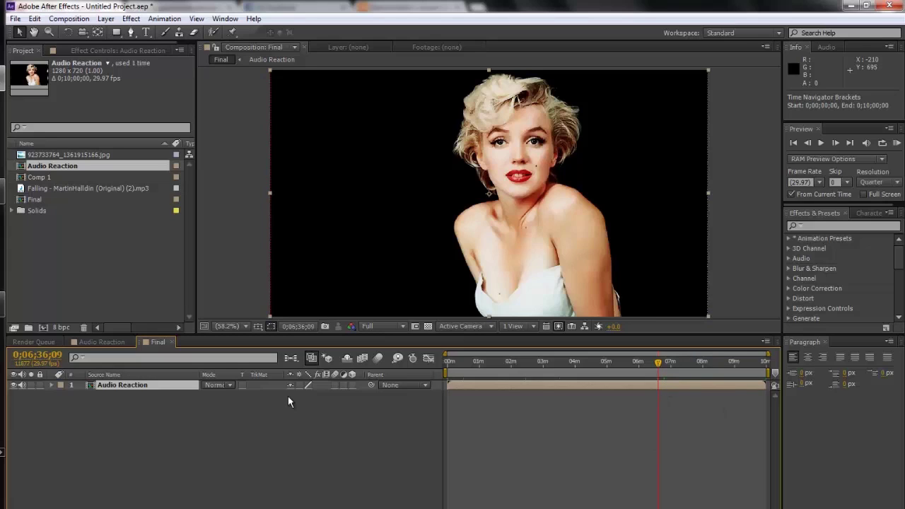
- Add an Opacity keyframe of 0% to the Audio Reaction layer at 0;06;36;09
{"action": "left_click", "coordinate": [51, 384]}
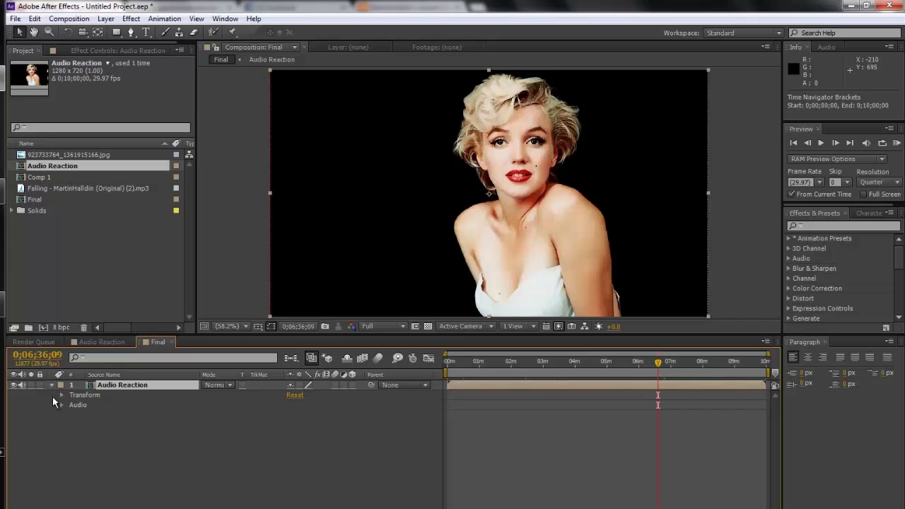
{"action": "left_click", "coordinate": [61, 395]}
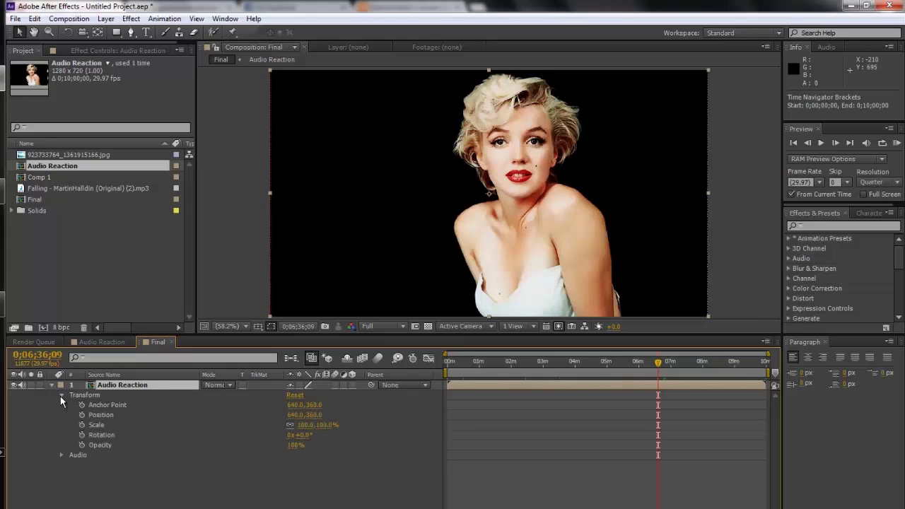
{"action": "left_click", "coordinate": [82, 445]}
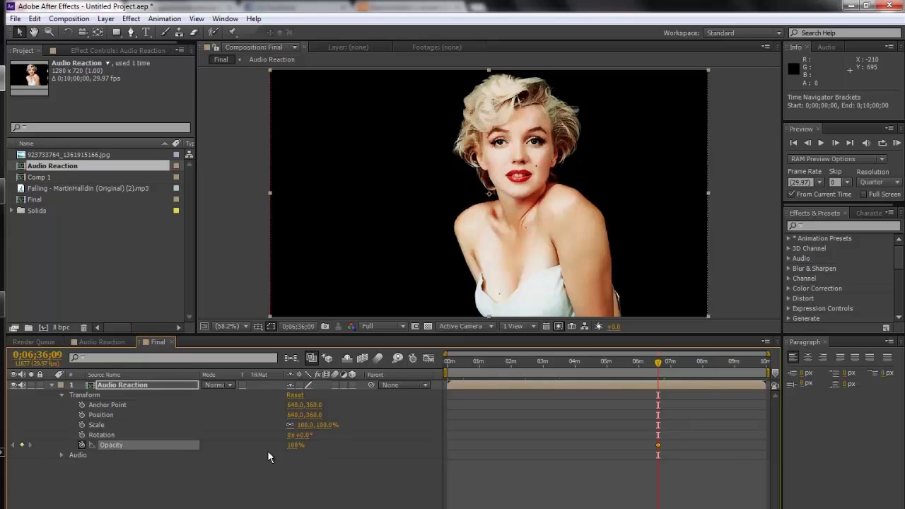
{"action": "left_click", "coordinate": [296, 444]}
{"action": "left_click", "coordinate": [296, 445]}
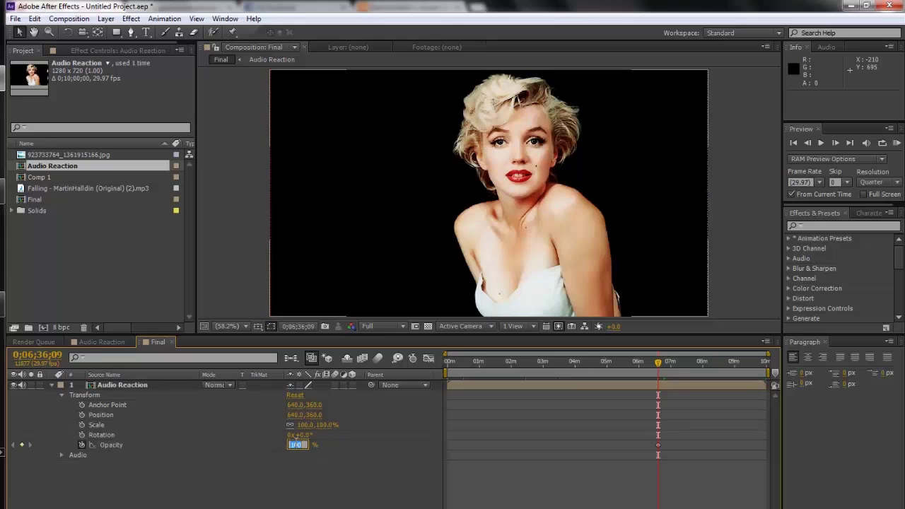
{"action": "type", "text": "0"}
{"action": "key", "text": "Return"}
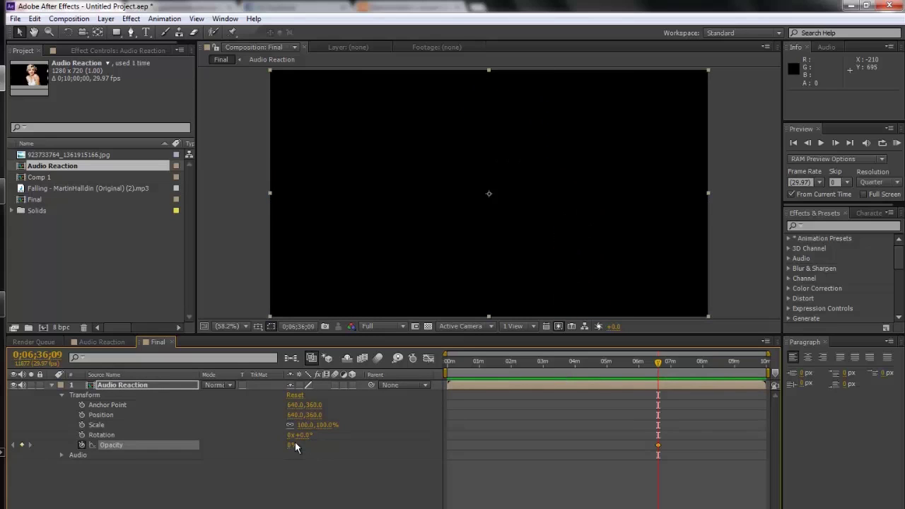
- Move to 0;06;23;01 and keyframe the Audio Reaction layer's Opacity at 100%
{"action": "left_click", "coordinate": [653, 360]}
{"action": "left_click_drag", "start_coordinate": [654, 361], "coordinate": [648, 361]}
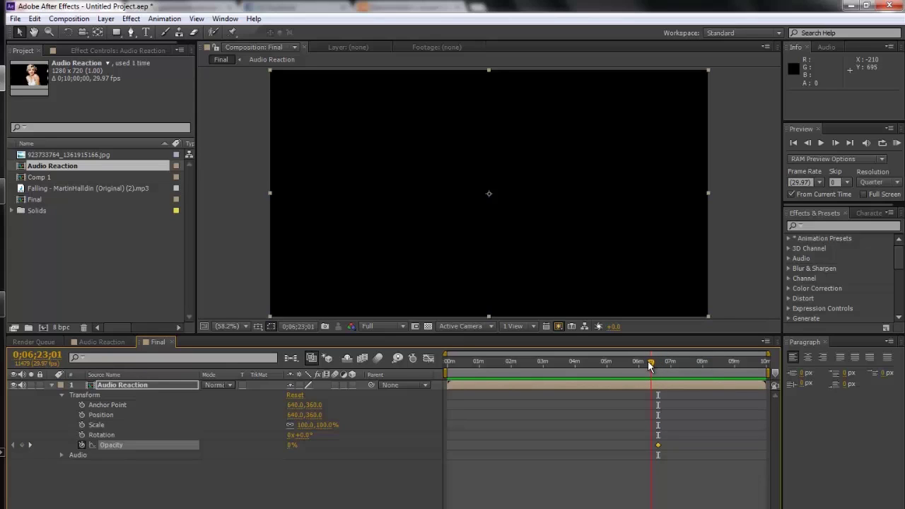
{"action": "left_click", "coordinate": [292, 444]}
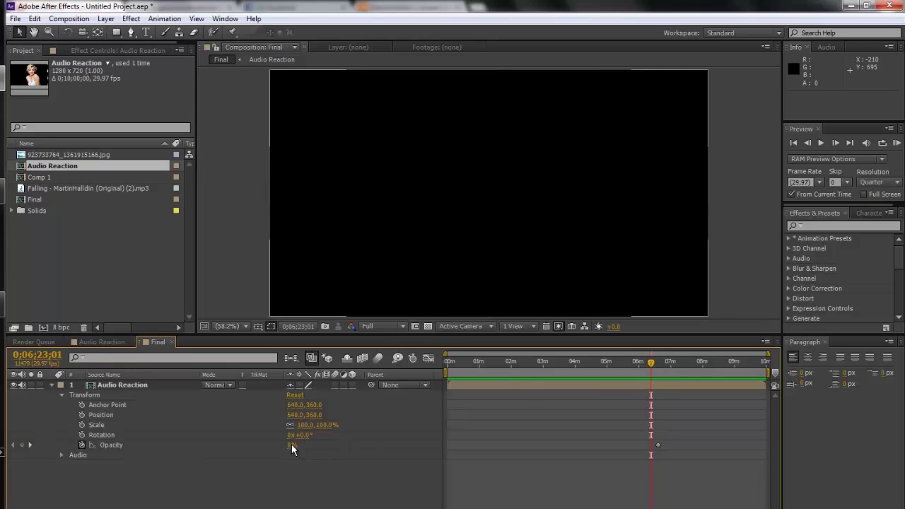
{"action": "type", "text": "100"}
{"action": "key", "text": "Return"}
- Set the viewer resolution to Quarter and preview the Audio Reaction layer's opacity fade-out up to about 0;06;35
{"action": "key", "text": "space"}
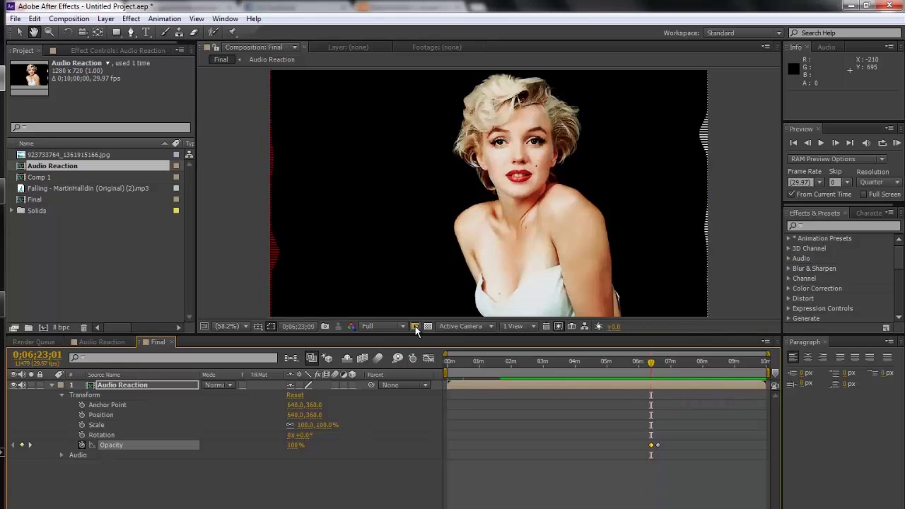
{"action": "left_click", "coordinate": [396, 326]}
{"action": "left_click", "coordinate": [389, 398]}
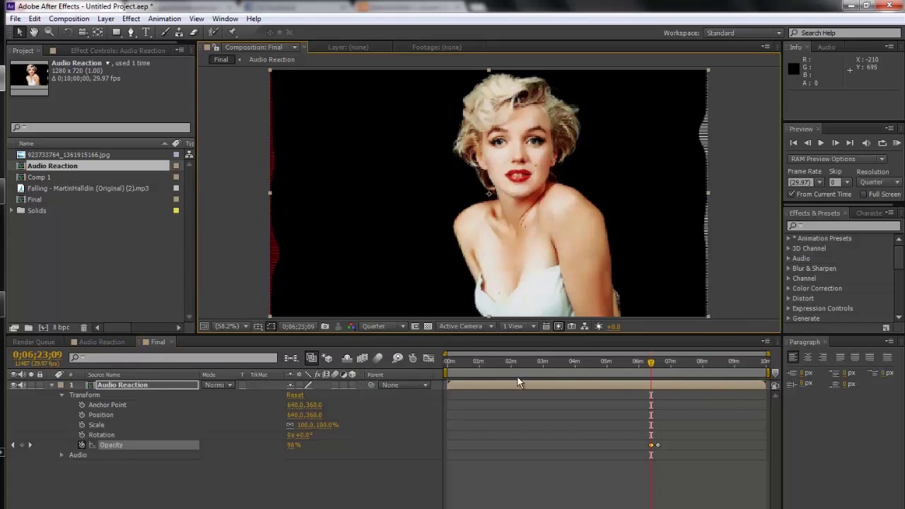
{"action": "key", "text": "space"}
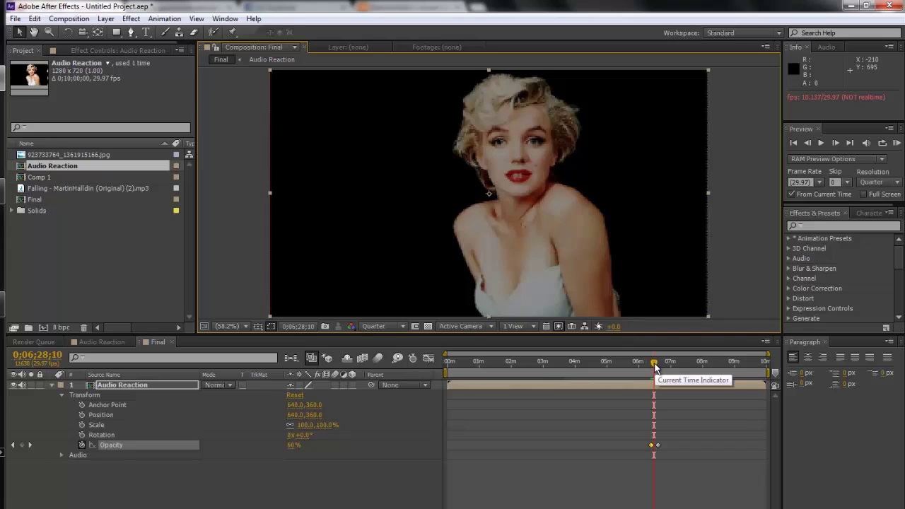
{"action": "left_click_drag", "start_coordinate": [654, 362], "coordinate": [657, 368]}
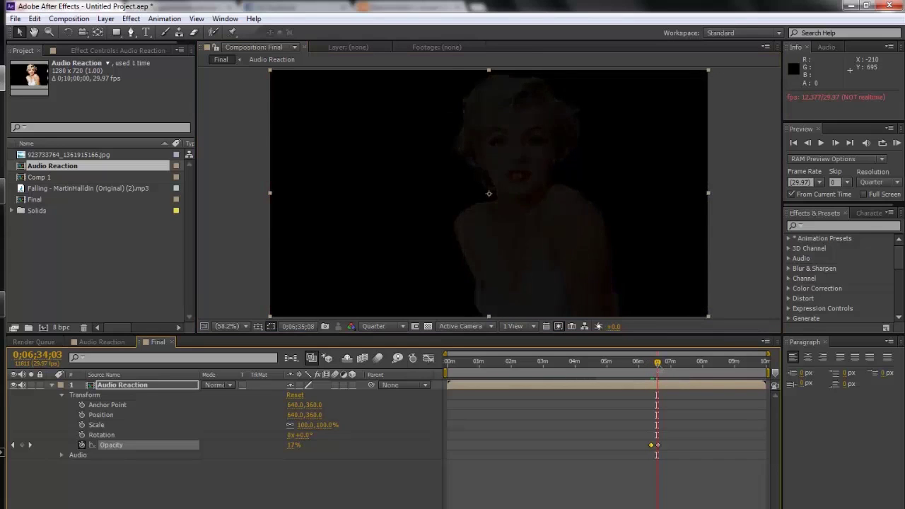
- Return to the start of the Final composition and keyframe the Audio Reaction layer's Opacity at 0% at 0;00;00;00
{"action": "left_click", "coordinate": [651, 364]}
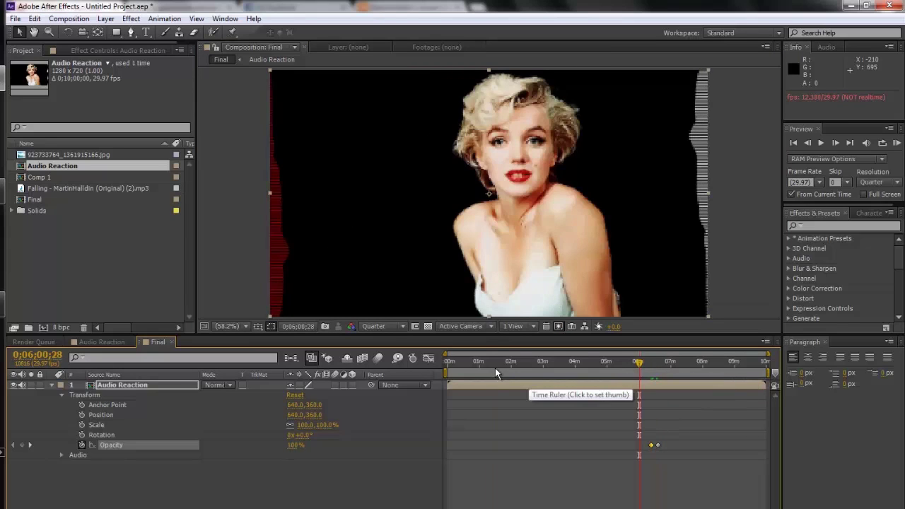
{"action": "key", "text": "Home"}
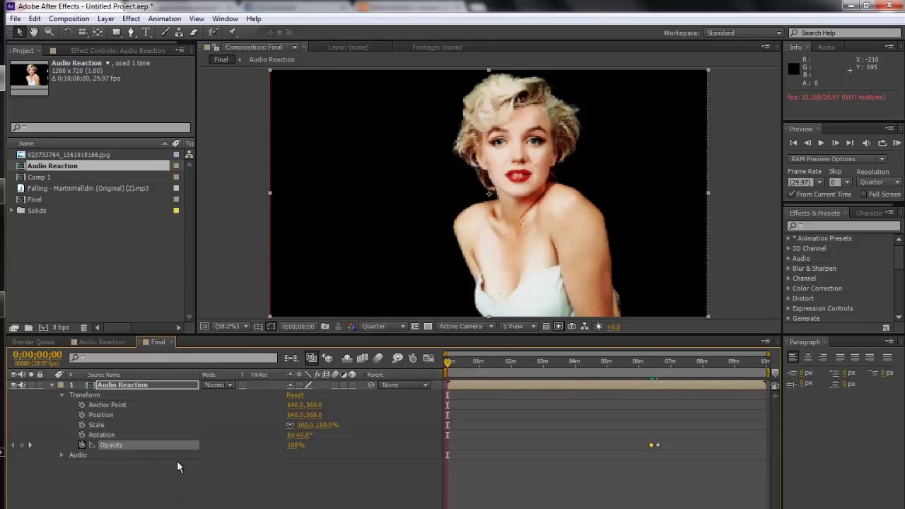
{"action": "left_click", "coordinate": [292, 447]}
{"action": "type", "text": "0"}
{"action": "key", "text": "Return"}
- Move to 0;00;18;24 and keyframe the Audio Reaction layer's Opacity at 100% to complete the fade-in
{"action": "left_click", "coordinate": [457, 363]}
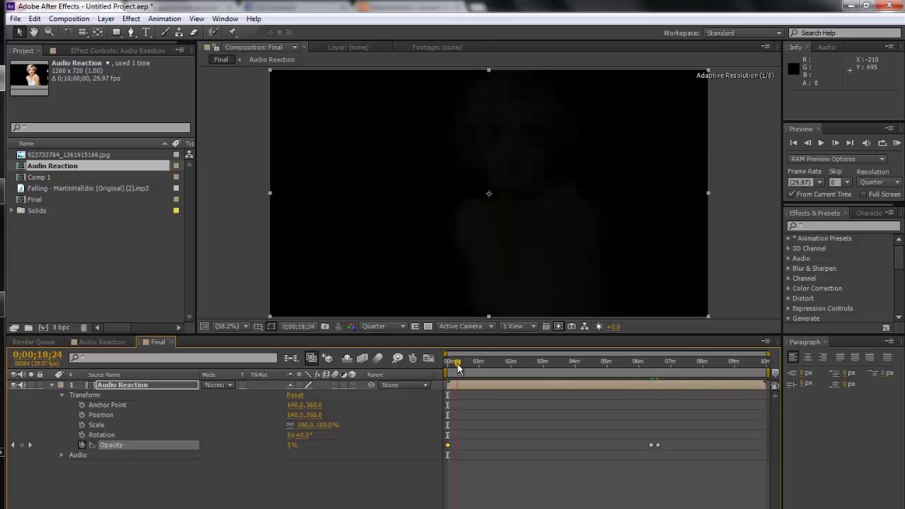
{"action": "left_click", "coordinate": [291, 445]}
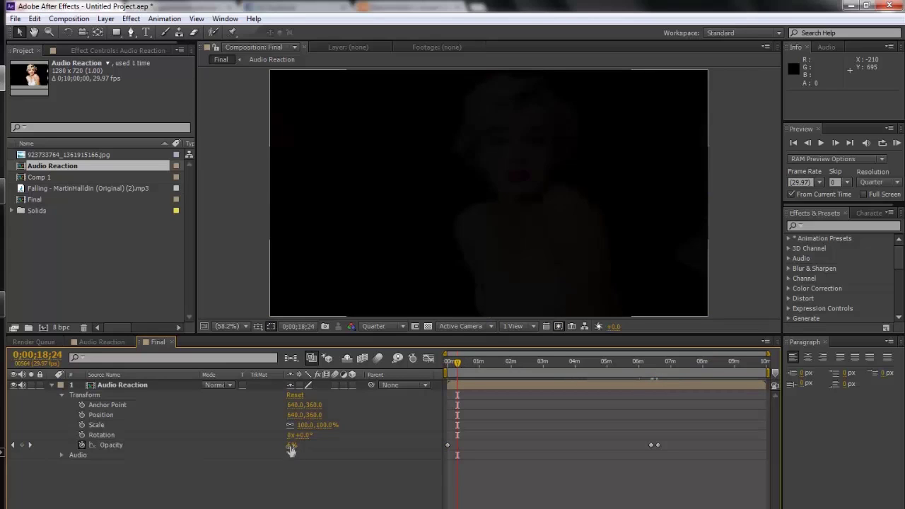
{"action": "type", "text": "100"}
{"action": "key", "text": "Return"}
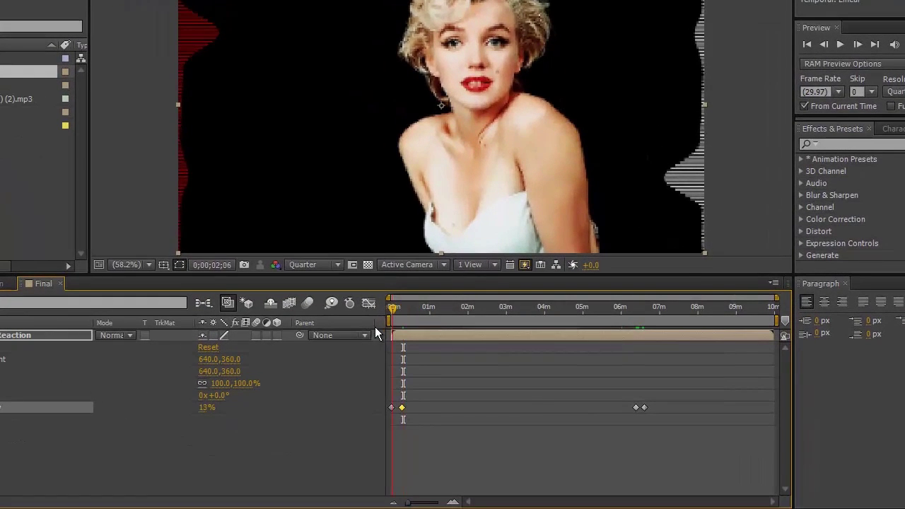
- Trim the Final composition's work area so it runs from 0;00;00;00 to just after the last Opacity keyframe, about 0;06;41
{"action": "key", "text": "Home"}
{"action": "left_click_drag", "start_coordinate": [388, 321], "coordinate": [400, 321]}
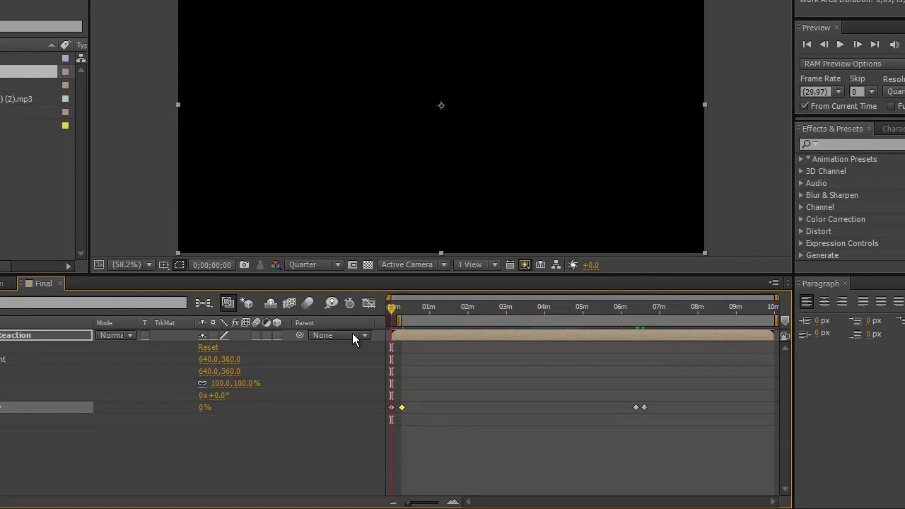
{"action": "left_click_drag", "start_coordinate": [416, 319], "coordinate": [366, 337]}
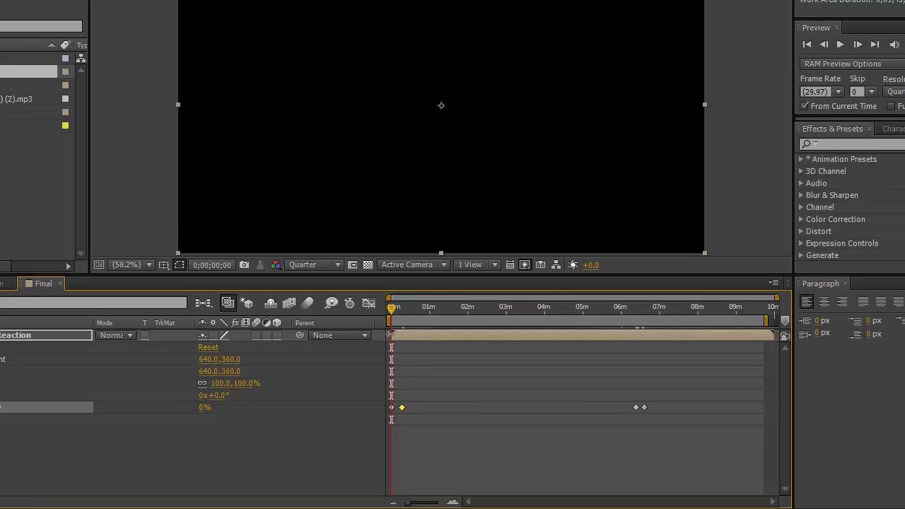
{"action": "left_click", "coordinate": [646, 309]}
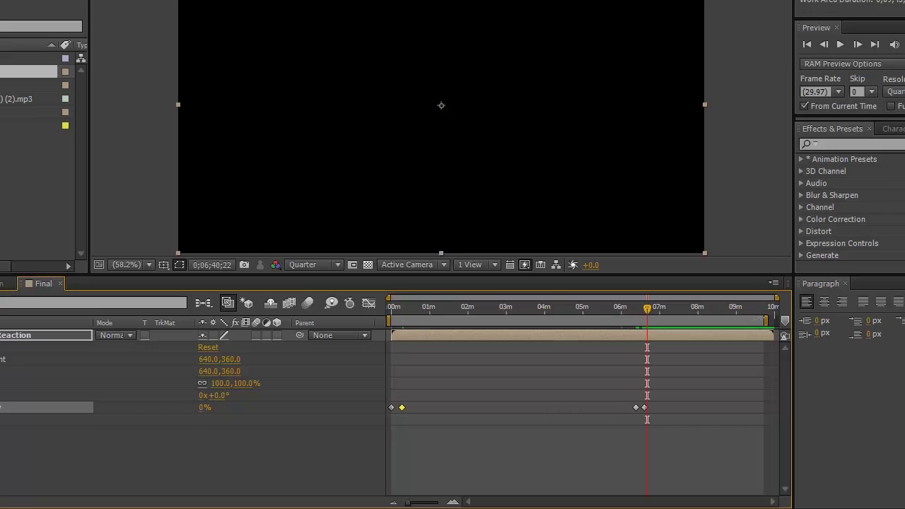
{"action": "mouse_move", "coordinate": [769, 322]}
{"action": "left_mouse_down"}
{"action": "mouse_move", "coordinate": [658, 321]}
{"action": "mouse_move", "coordinate": [740, 321]}
{"action": "mouse_move", "coordinate": [723, 322]}
{"action": "left_mouse_up"}
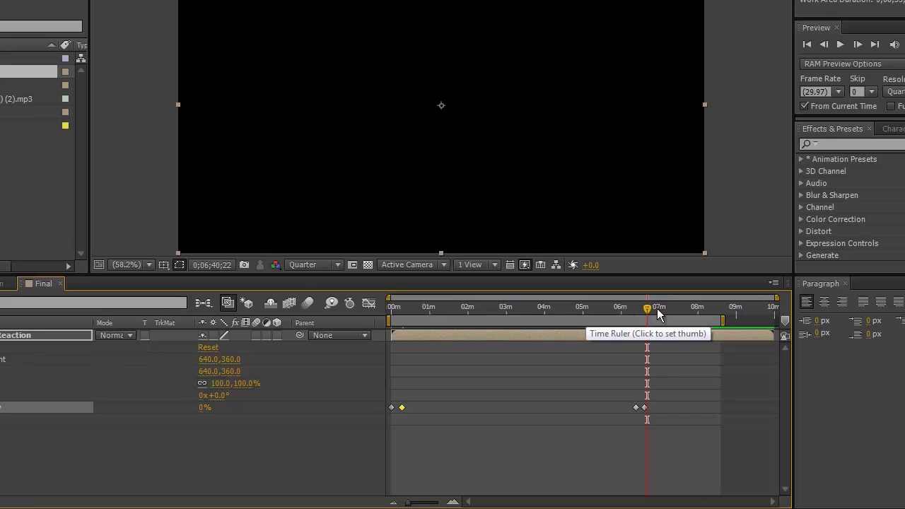
{"action": "left_click_drag", "start_coordinate": [722, 320], "coordinate": [649, 320]}
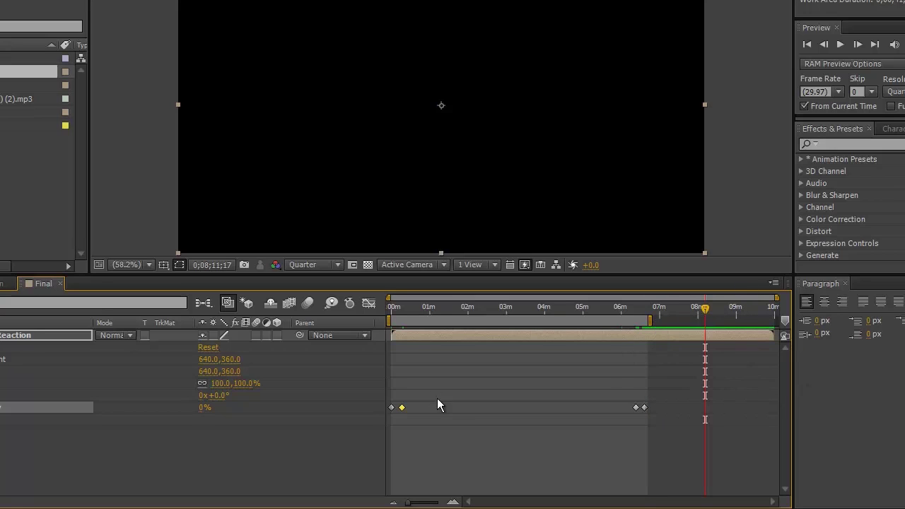
{"action": "mouse_move", "coordinate": [777, 297]}
{"action": "left_mouse_down"}
{"action": "mouse_move", "coordinate": [406, 295]}
{"action": "mouse_move", "coordinate": [761, 297]}
{"action": "left_mouse_up"}
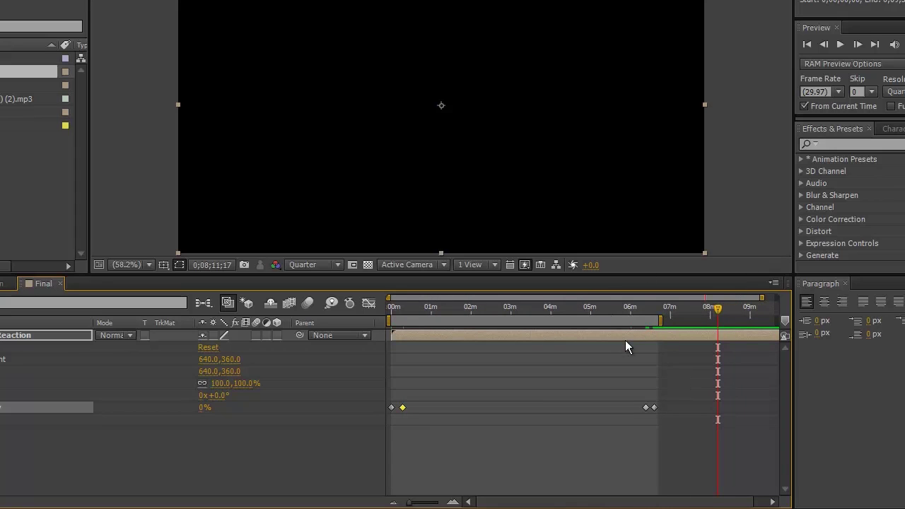
{"action": "left_click", "coordinate": [588, 309]}
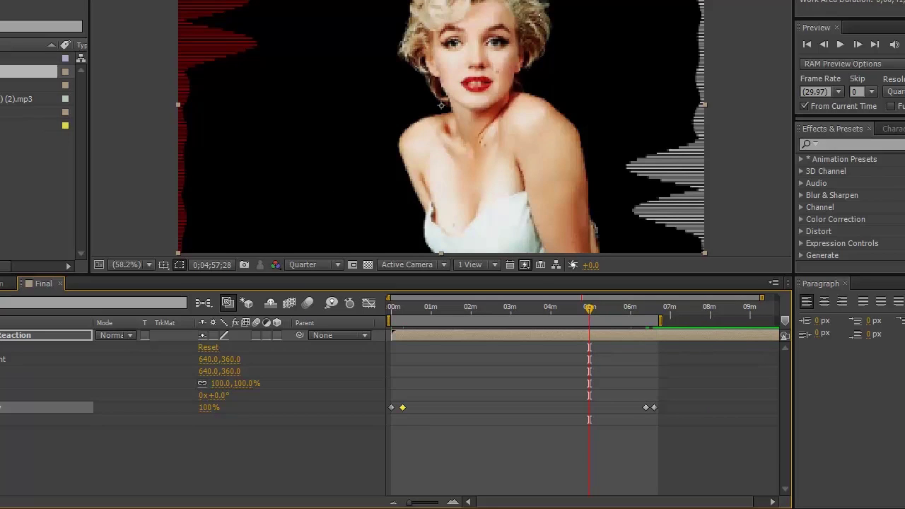
- Copy the name of the Falling MP3 from the project items and deselect the Audio Reaction layer's keyframe
{"action": "left_click", "coordinate": [28, 98]}
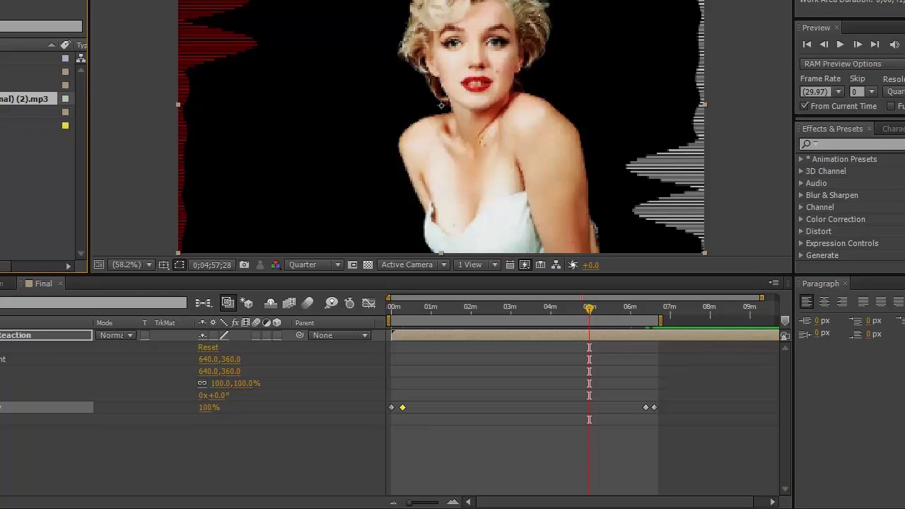
{"action": "right_click", "coordinate": [2, 100]}
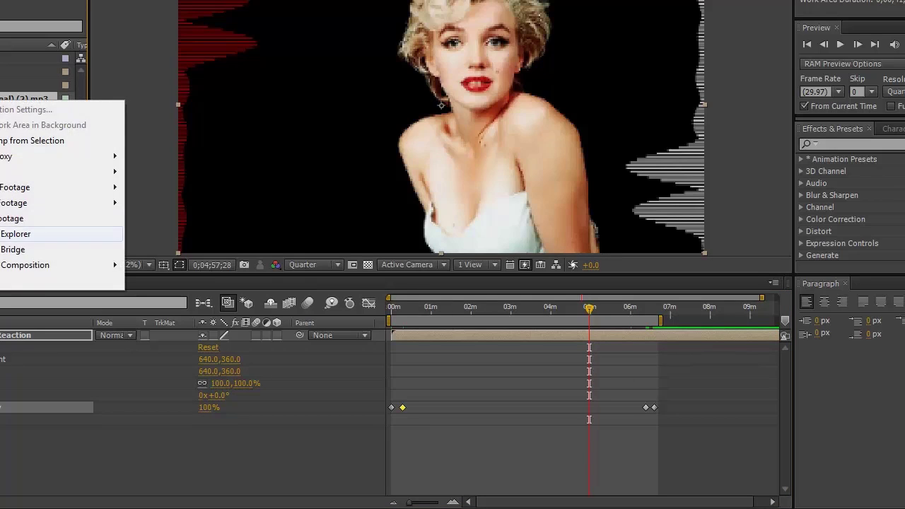
{"action": "left_click", "coordinate": [1, 282]}
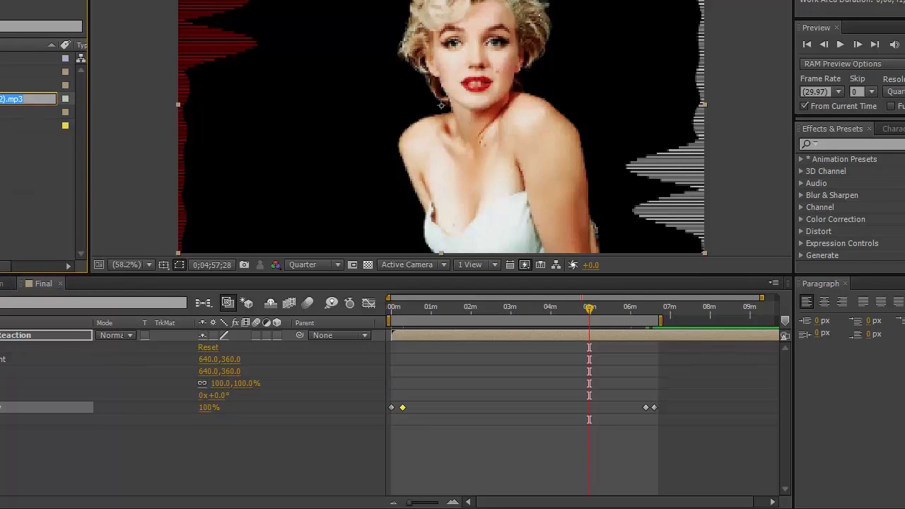
{"action": "left_click", "coordinate": [26, 222]}
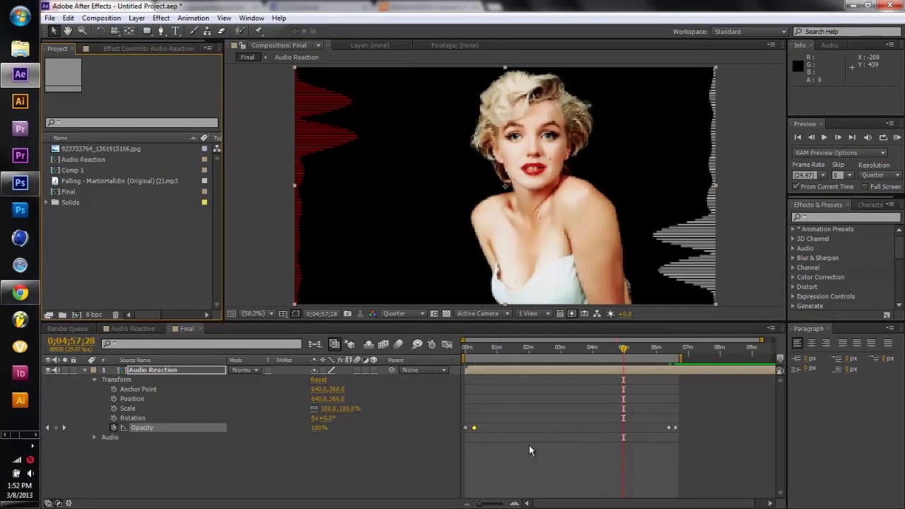
{"action": "left_click", "coordinate": [471, 430]}
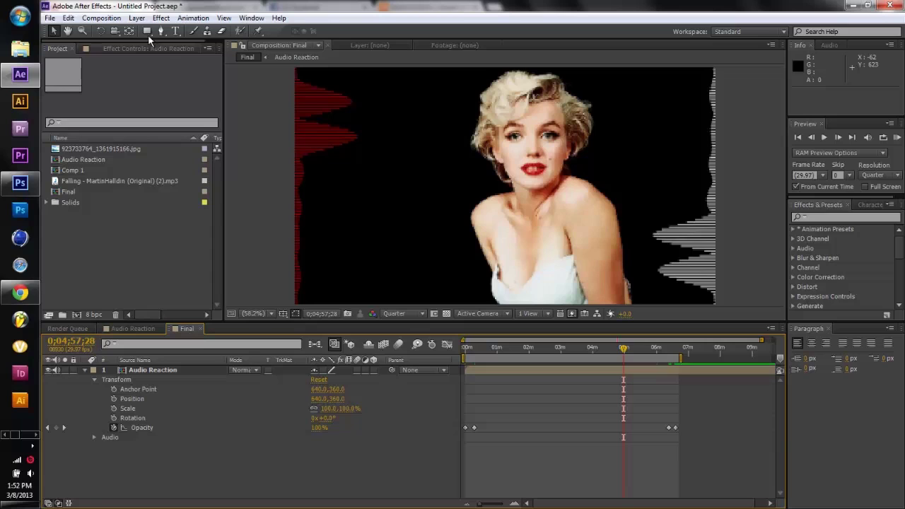
- Add the Final composition to the render queue and name its output file after the Falling track, ending in "(Original Mix)" without the .mp3 extension
{"action": "left_click", "coordinate": [115, 20]}
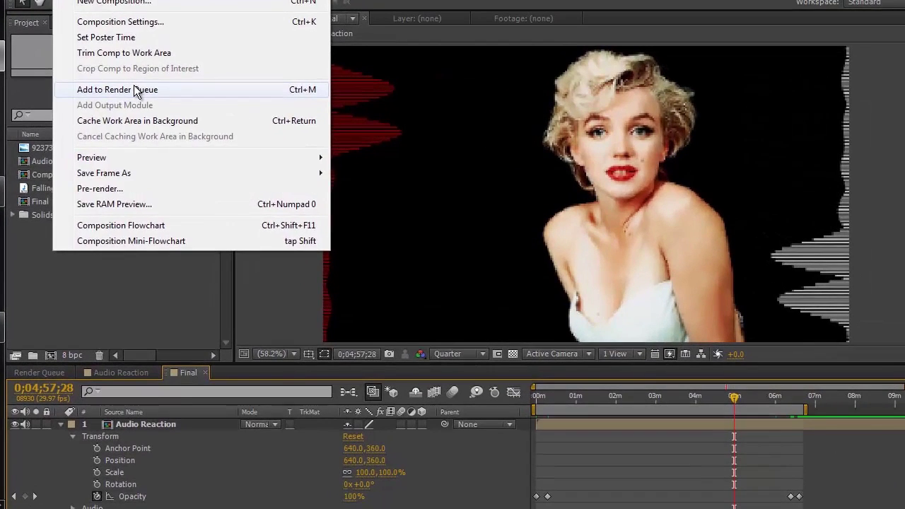
{"action": "left_click", "coordinate": [143, 102]}
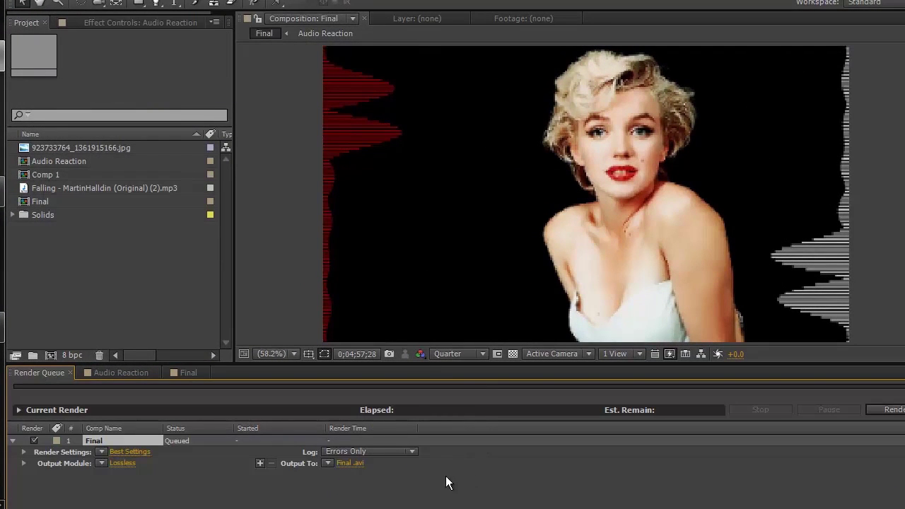
{"action": "left_click", "coordinate": [349, 463]}
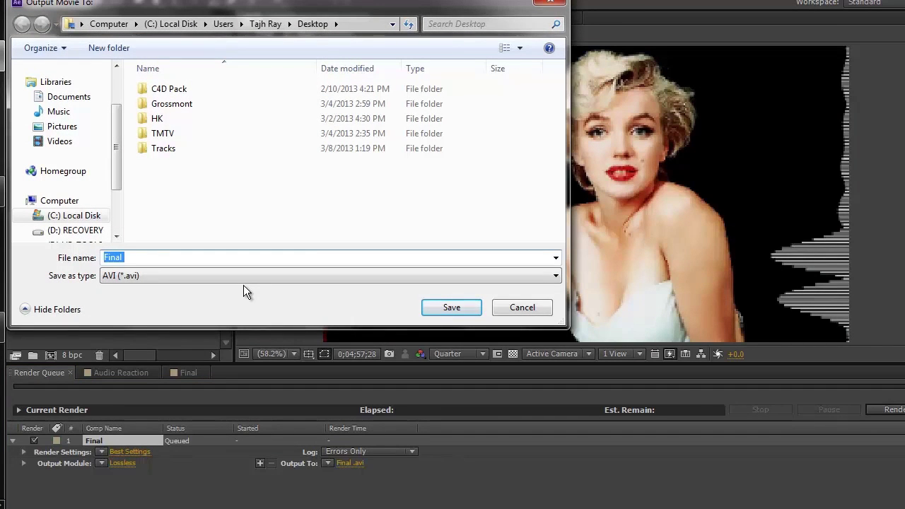
{"action": "type", "text": "Falling - MartinHalldin (Original) (2).mp3"}
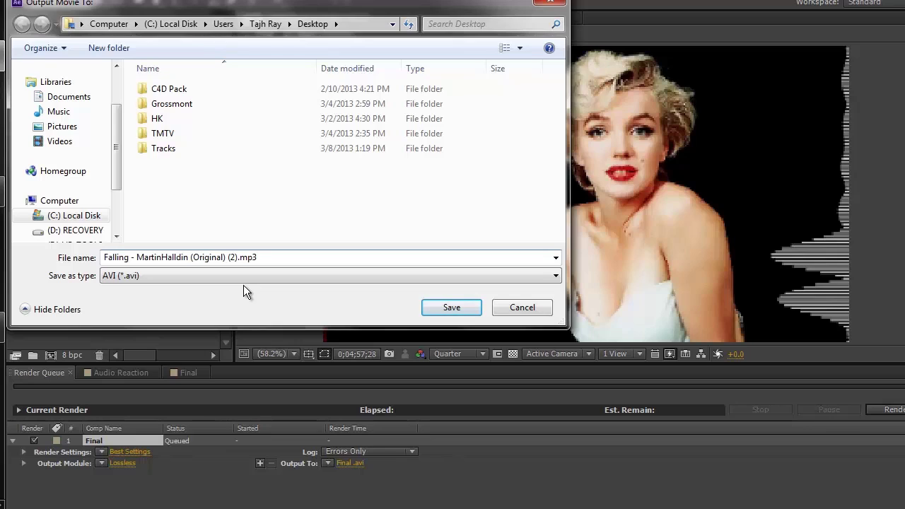
{"action": "key", "text": "BackSpace"}
{"action": "key", "text": "BackSpace"}
{"action": "key", "text": "BackSpace"}
{"action": "key", "text": "BackSpace"}
{"action": "key", "text": "BackSpace"}
{"action": "key", "text": "BackSpace"}
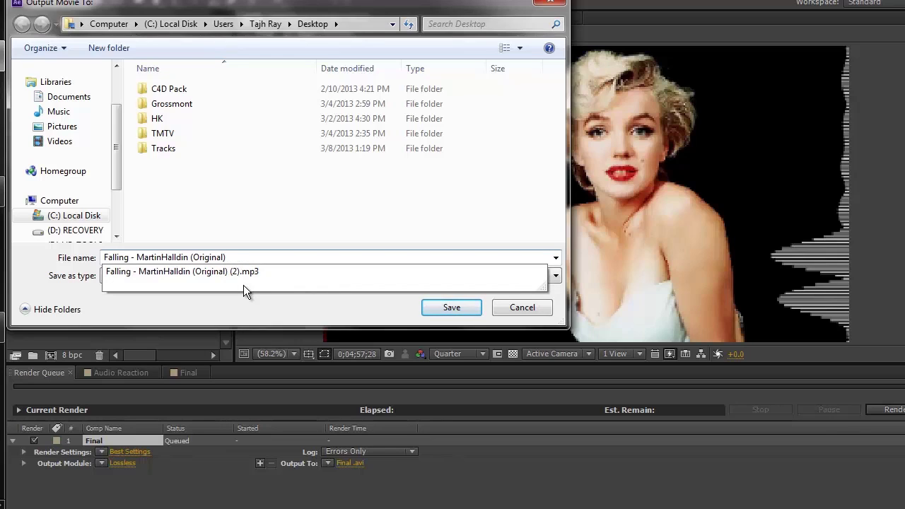
{"action": "key", "text": "Left"}
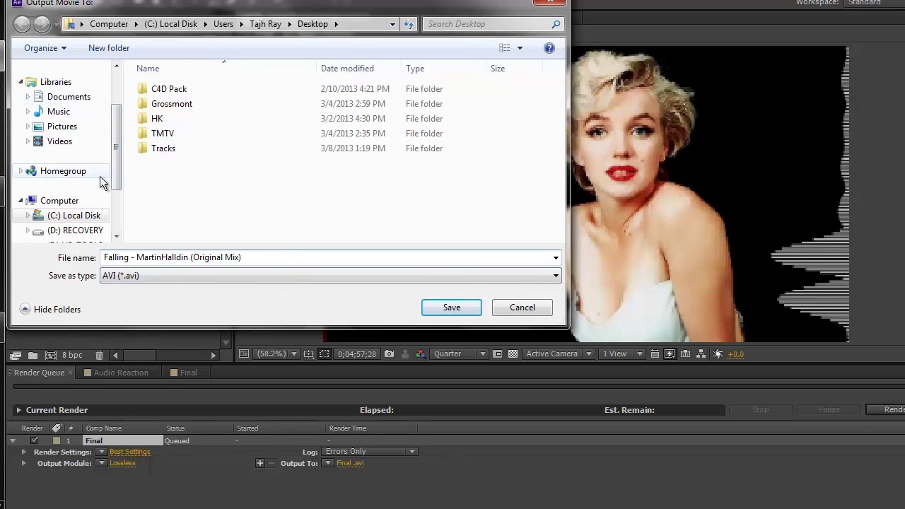
- Choose the Desktop as the destination folder for the output movie and save that output location
{"action": "left_click_drag", "start_coordinate": [114, 155], "coordinate": [114, 63]}
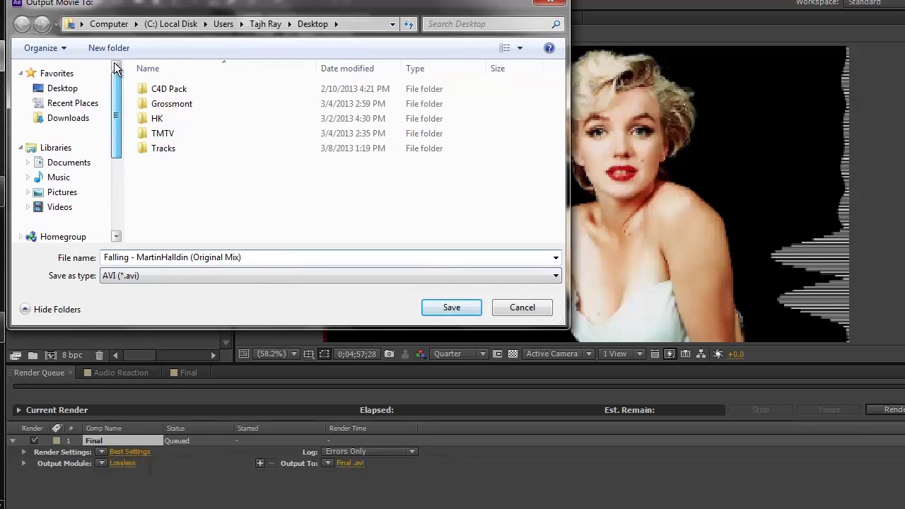
{"action": "left_click", "coordinate": [67, 90]}
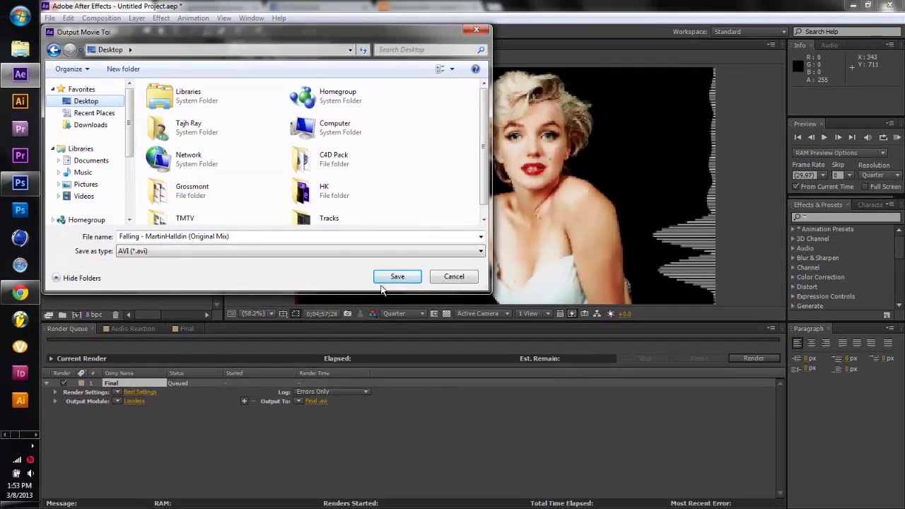
{"action": "left_click", "coordinate": [418, 295]}
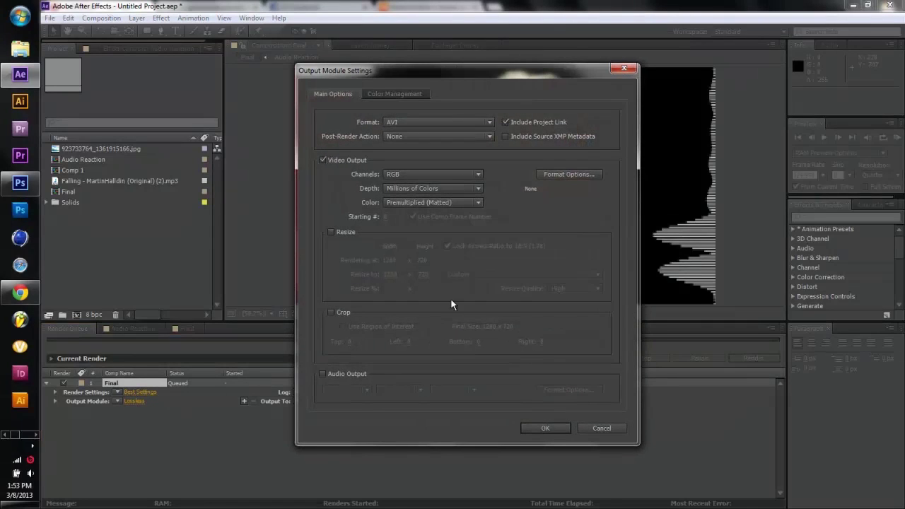
- Set the output module's format to FLV and enable audio output at 44.100 kHz Stereo
{"action": "left_click", "coordinate": [423, 124]}
{"action": "key", "text": "Escape"}
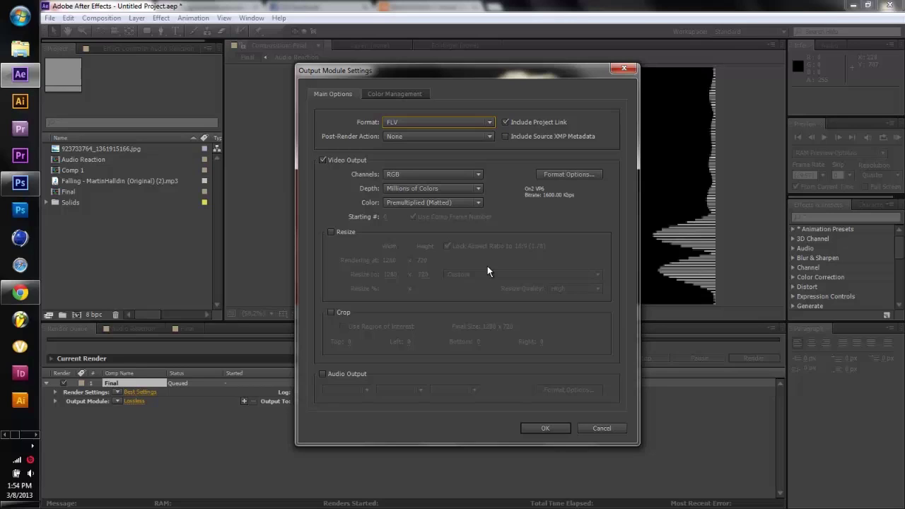
{"action": "left_click", "coordinate": [334, 374]}
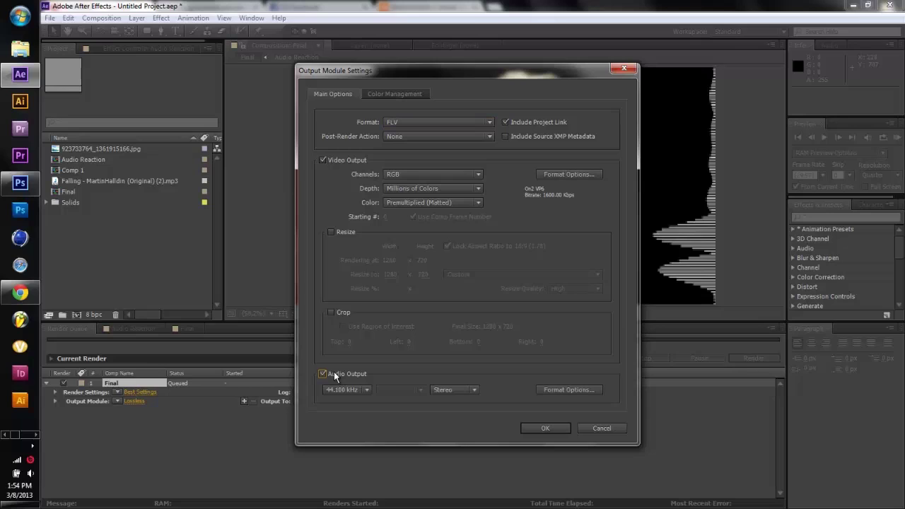
{"action": "left_click", "coordinate": [323, 374]}
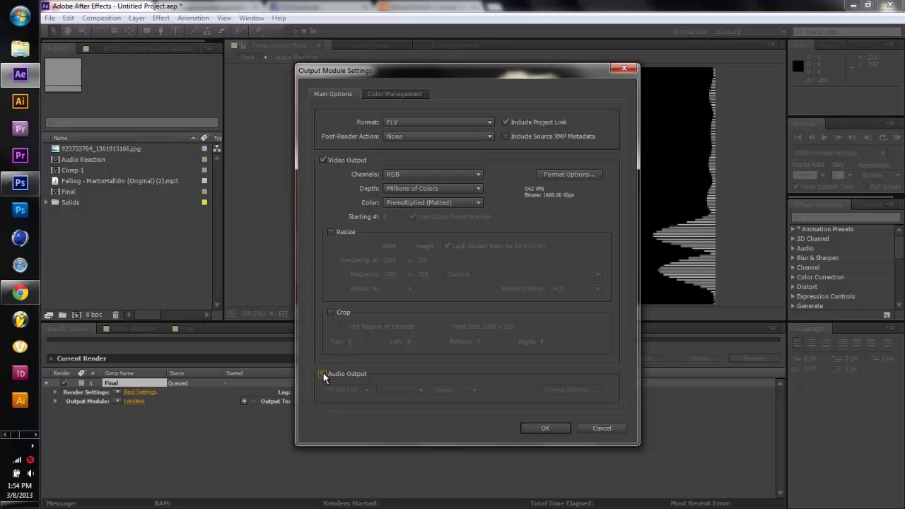
{"action": "left_click", "coordinate": [323, 373]}
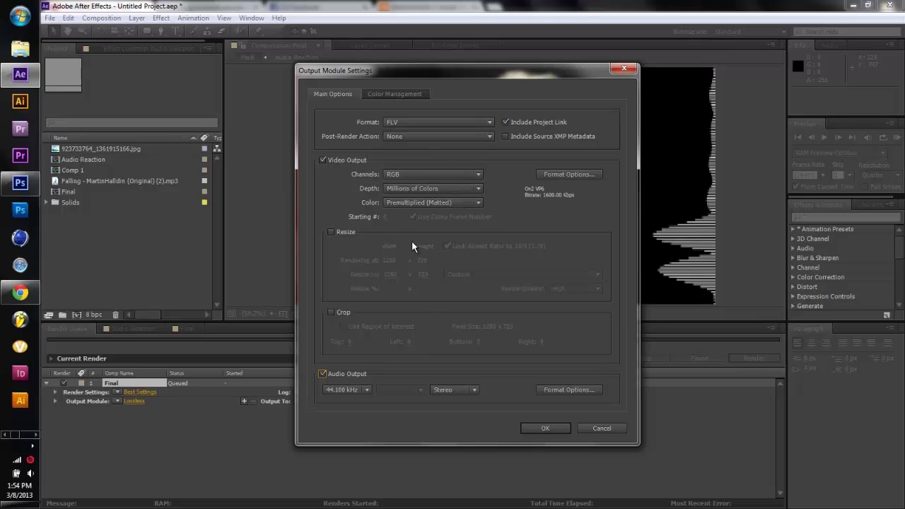
- Accept the output module settings with Resize turned off and start rendering the Final composition
{"action": "left_click", "coordinate": [343, 236]}
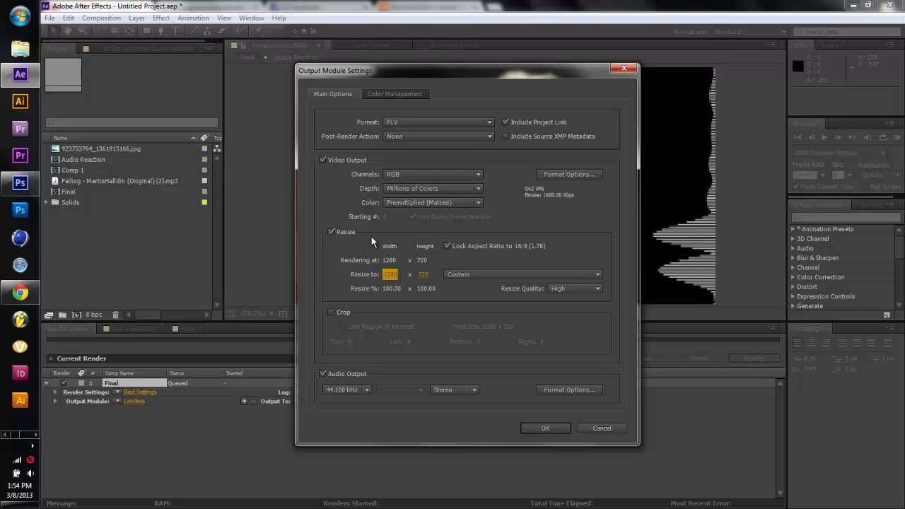
{"action": "left_click", "coordinate": [340, 238]}
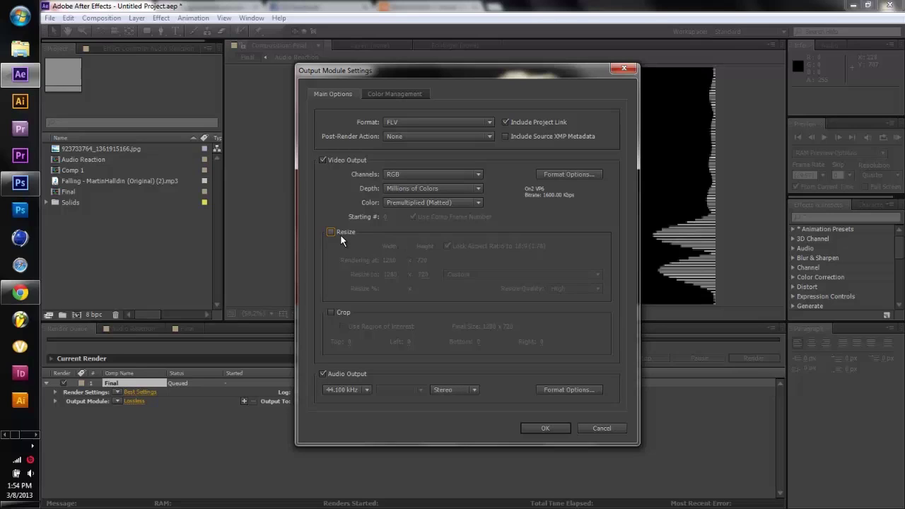
{"action": "left_click", "coordinate": [530, 427]}
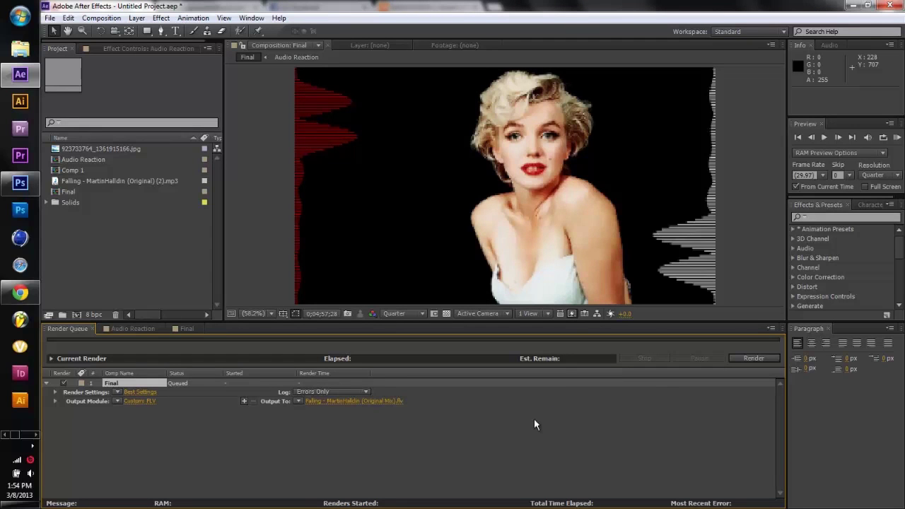
{"action": "left_click", "coordinate": [747, 356]}
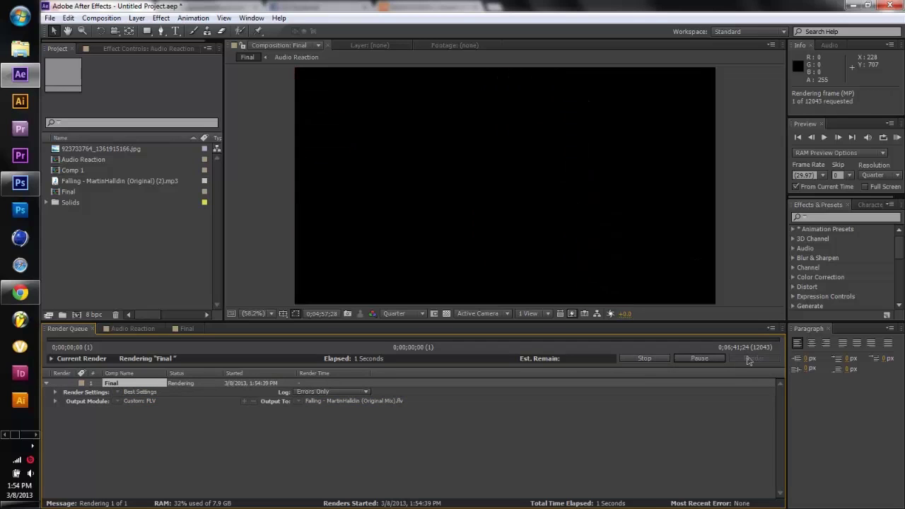